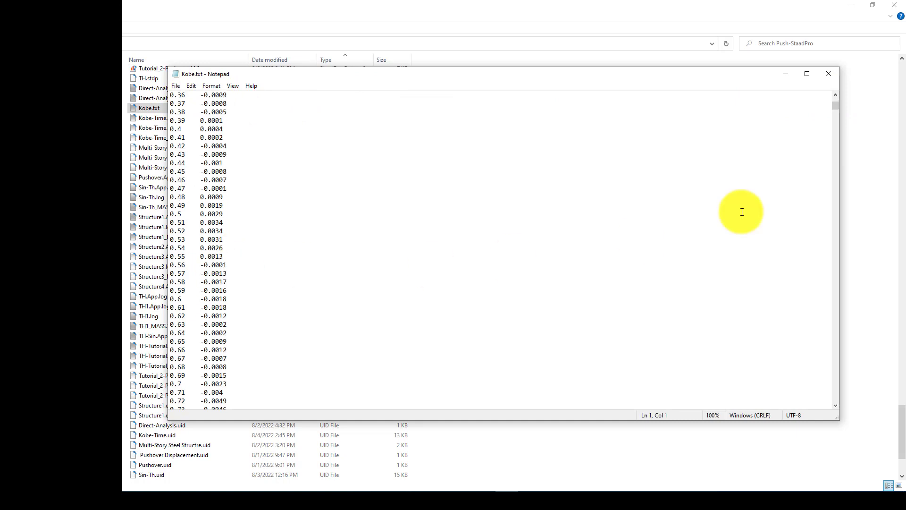
# - Examine the Kobe.txt acceleration record through to its last entry, then close it and put the file window away
pyautogui.moveTo(836, 106); pyautogui.dragTo(840, 412)
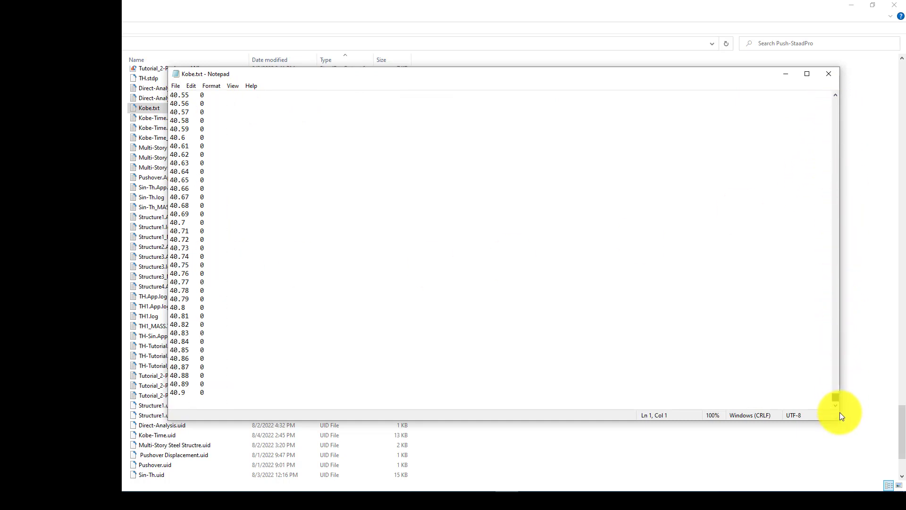
pyautogui.click(829, 76)
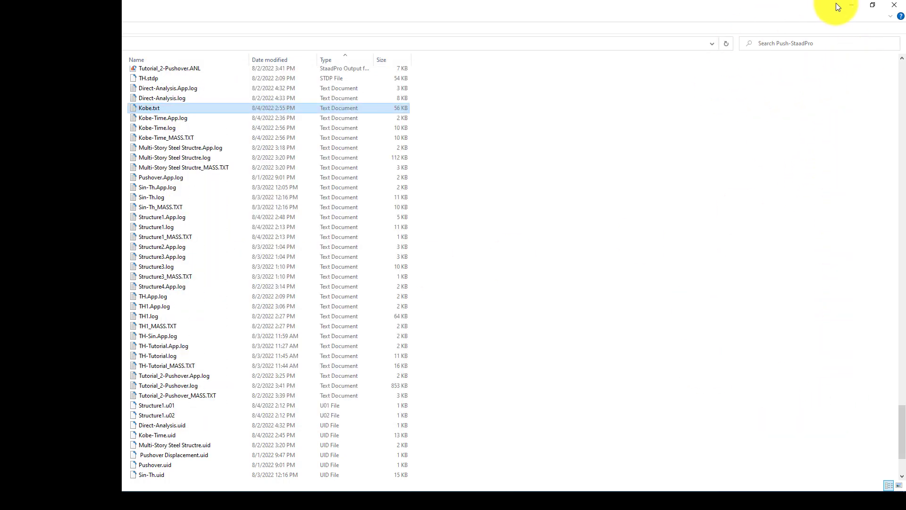
pyautogui.click(851, 6)
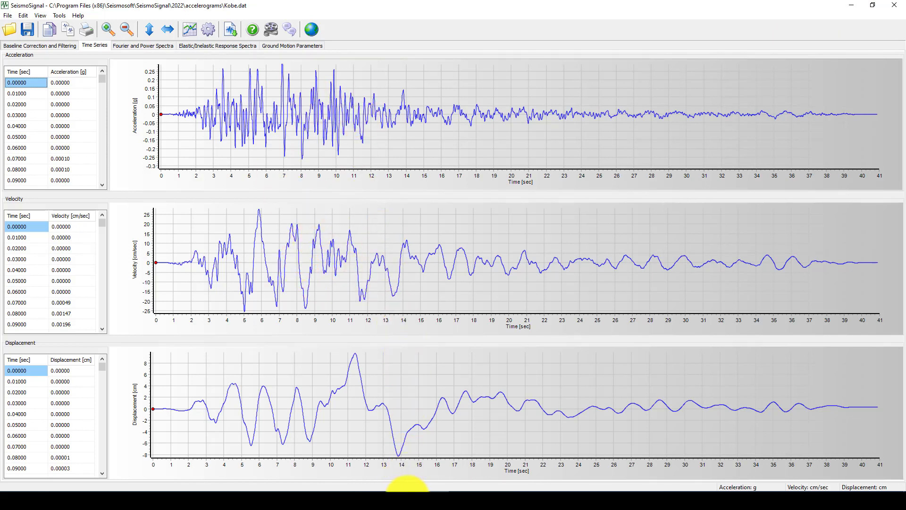
# - Switch to the Word document and review the example's bay lengths and storey heights
pyautogui.click(411, 499)
pyautogui.click(451, 433)
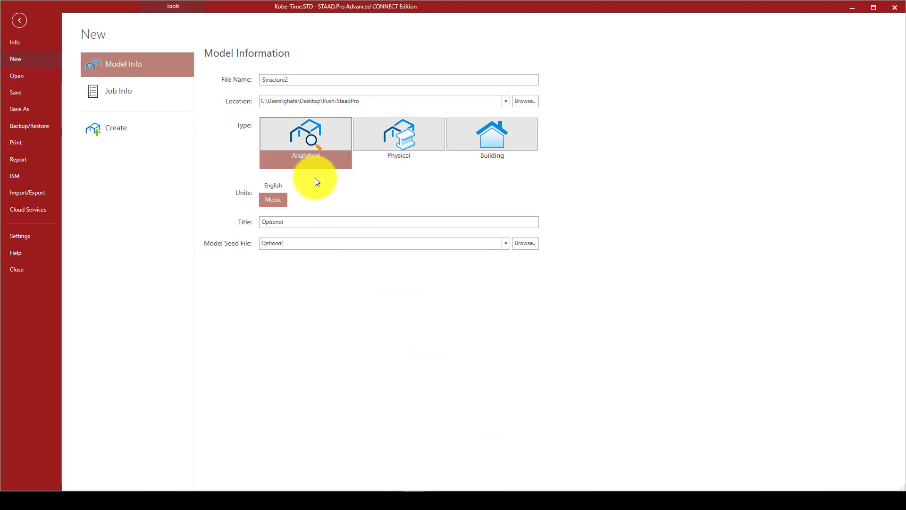
pyautogui.click(233, 499)
pyautogui.scroll(-3, 339, 338)
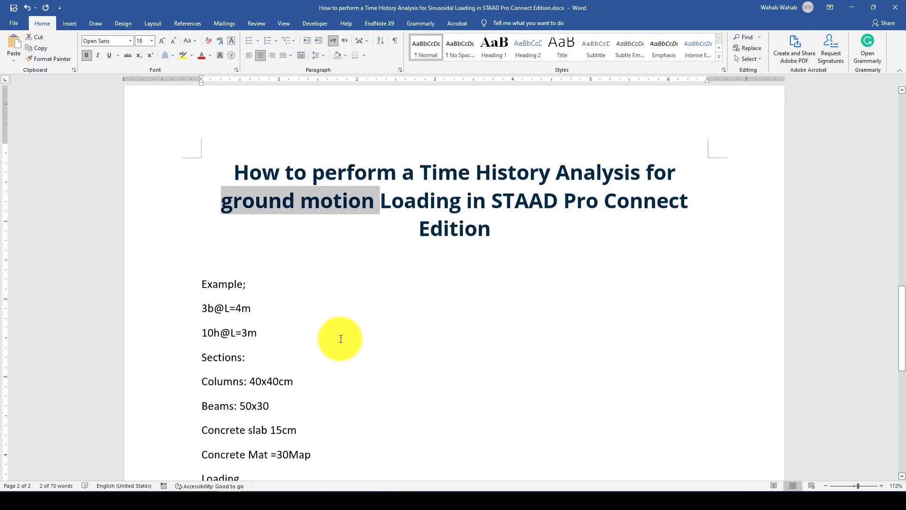
pyautogui.scroll(-1, 267, 190)
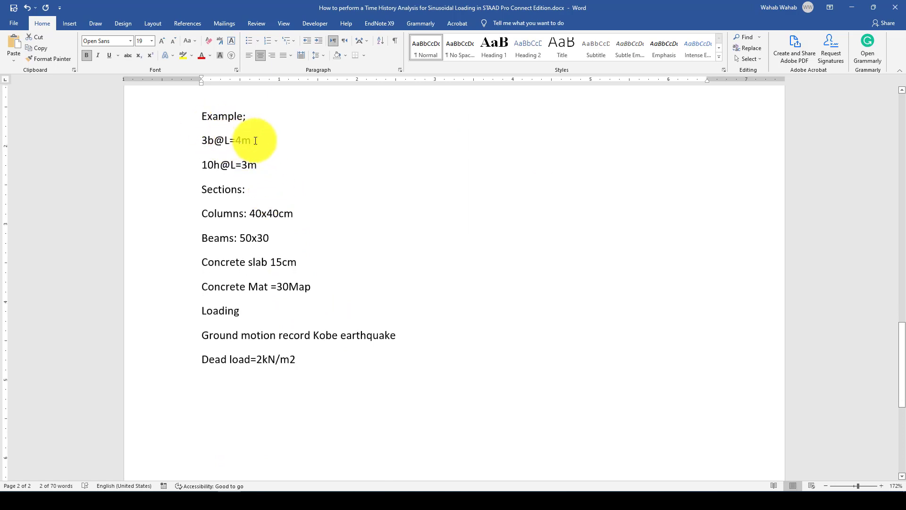
pyautogui.moveTo(251, 139); pyautogui.dragTo(206, 140)
pyautogui.click(234, 145)
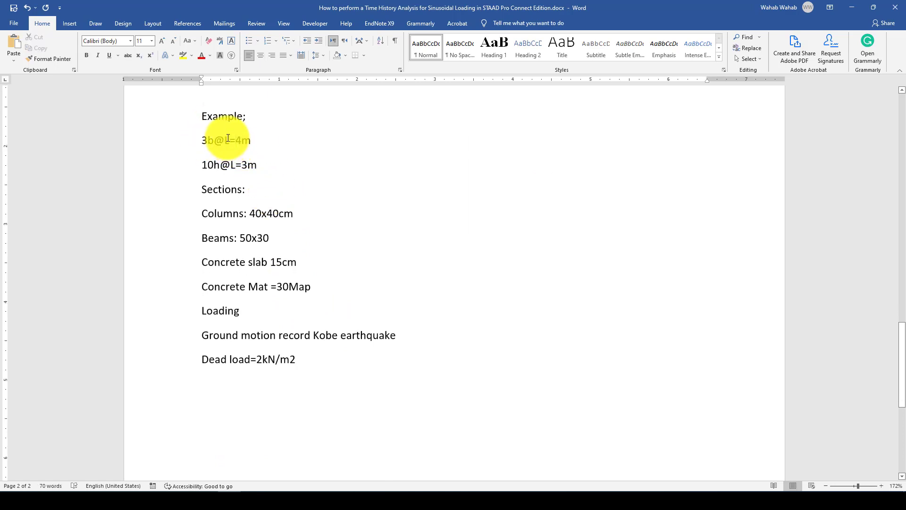
pyautogui.click(262, 143)
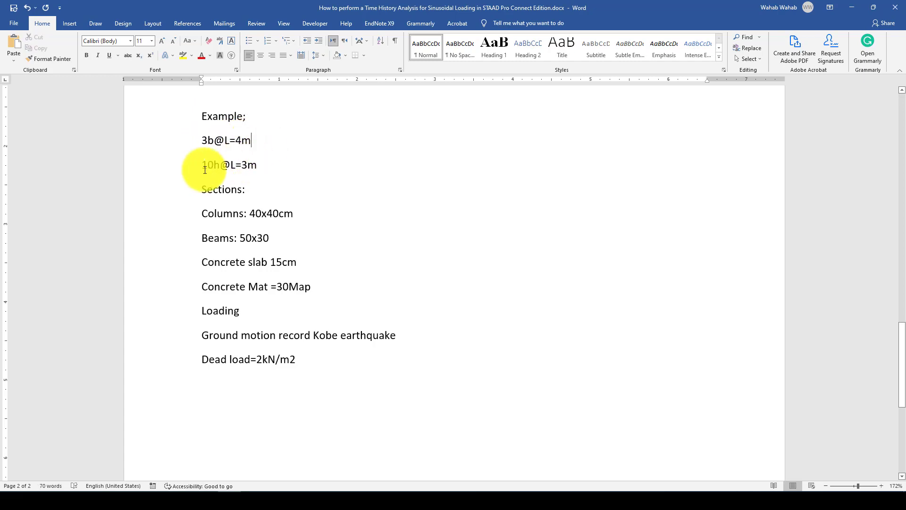
pyautogui.moveTo(203, 166); pyautogui.dragTo(246, 167)
pyautogui.click(256, 171)
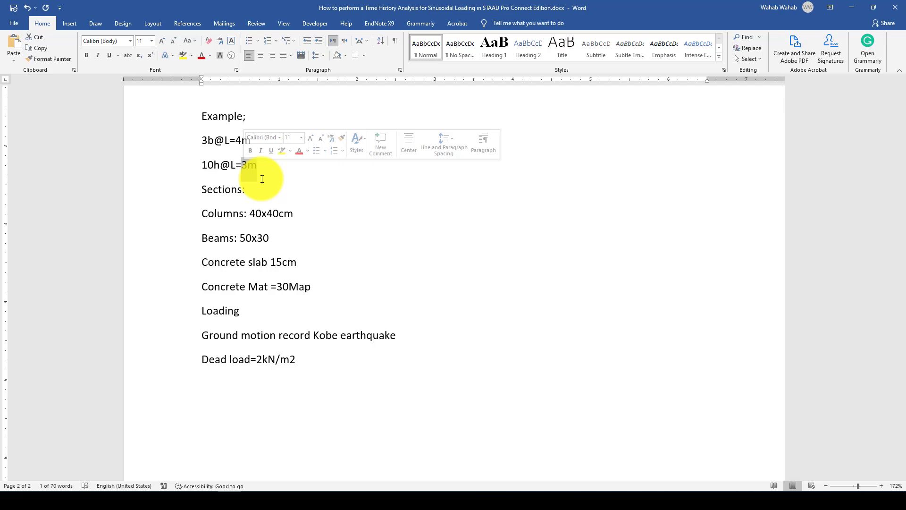
# - Review the column, beam and concrete slab dimensions listed under the example's sections
pyautogui.click(248, 210)
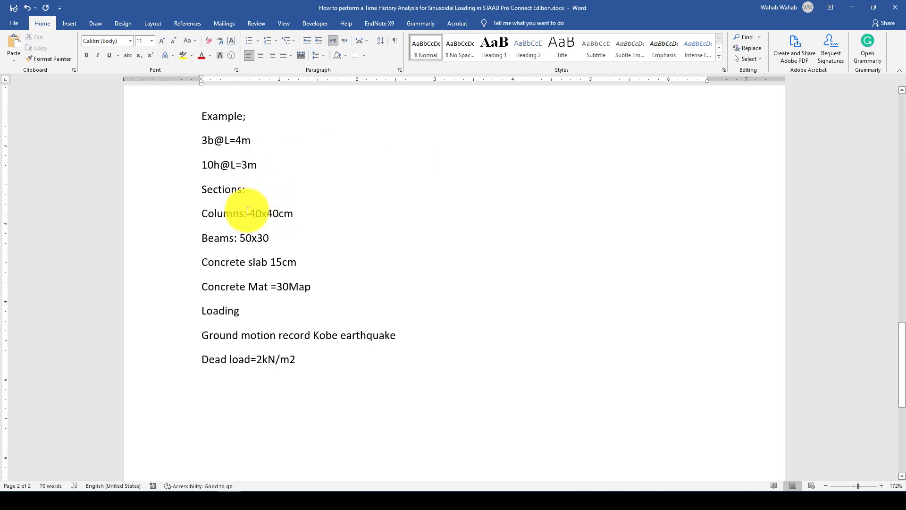
pyautogui.moveTo(249, 211); pyautogui.dragTo(269, 211)
pyautogui.click(294, 218)
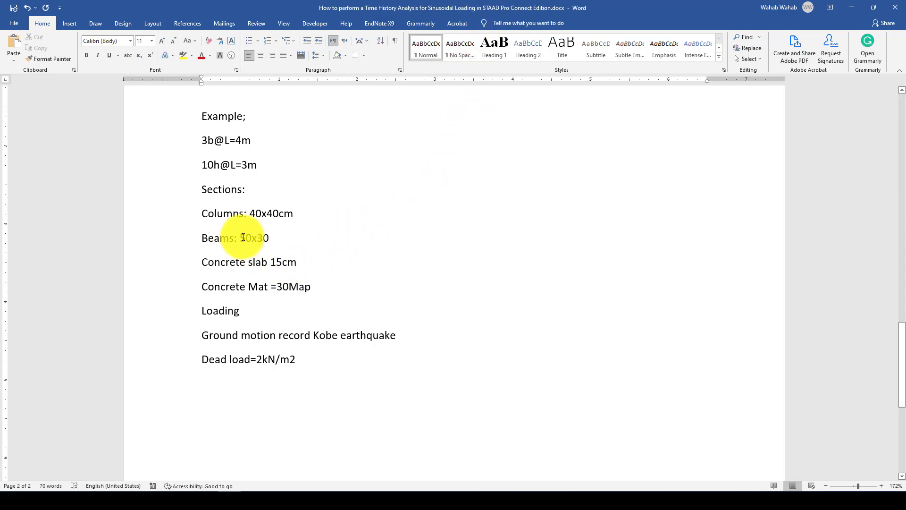
pyautogui.moveTo(240, 238); pyautogui.dragTo(252, 238)
pyautogui.scroll(-1, 292, 278)
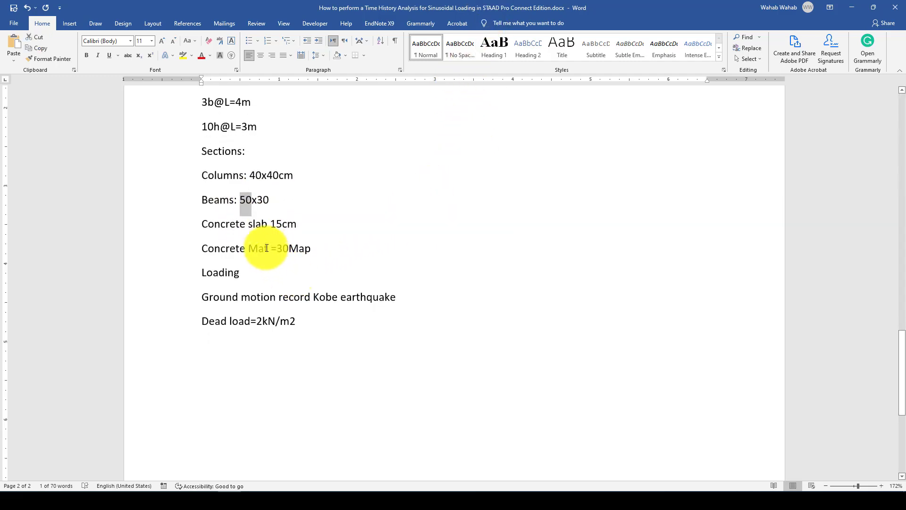
pyautogui.moveTo(270, 225); pyautogui.dragTo(282, 226)
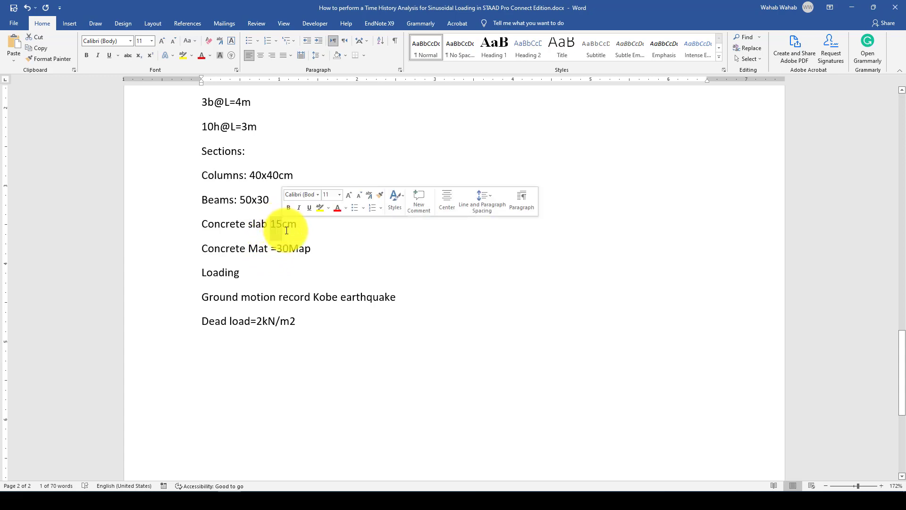
pyautogui.click(298, 225)
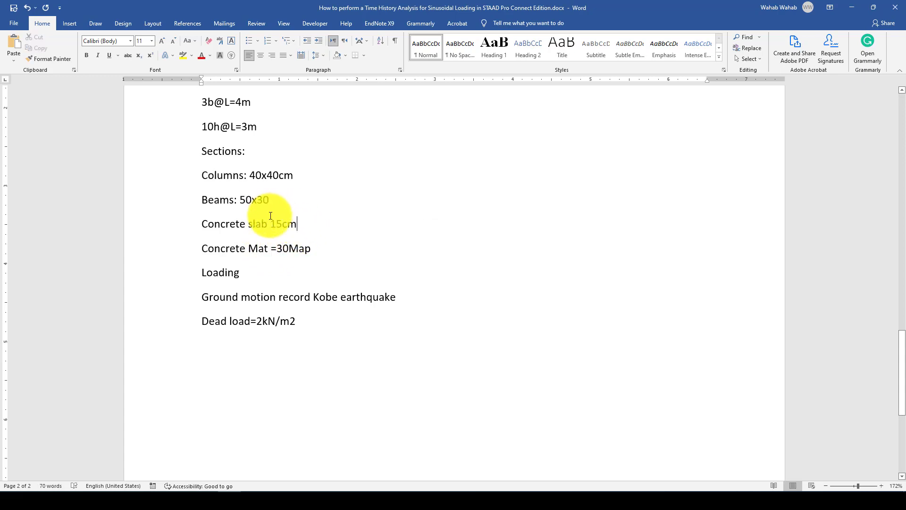
pyautogui.moveTo(271, 222); pyautogui.dragTo(282, 222)
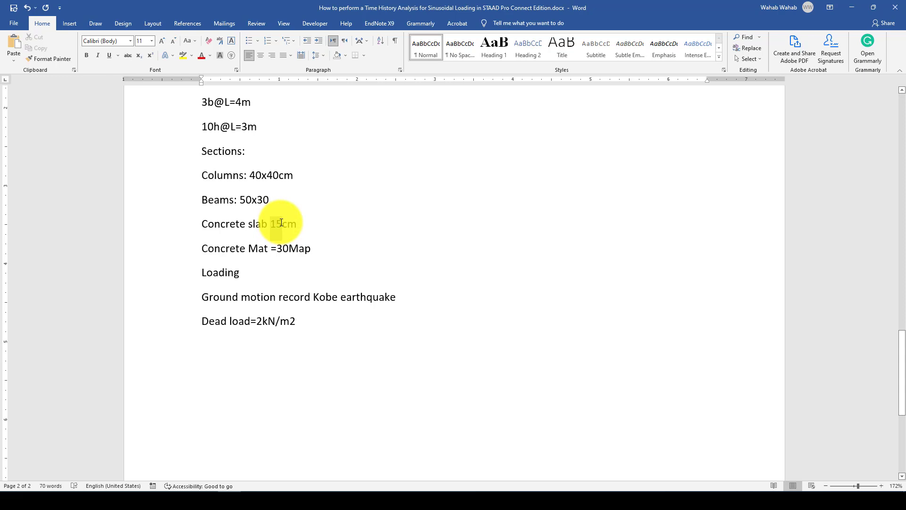
pyautogui.click(297, 230)
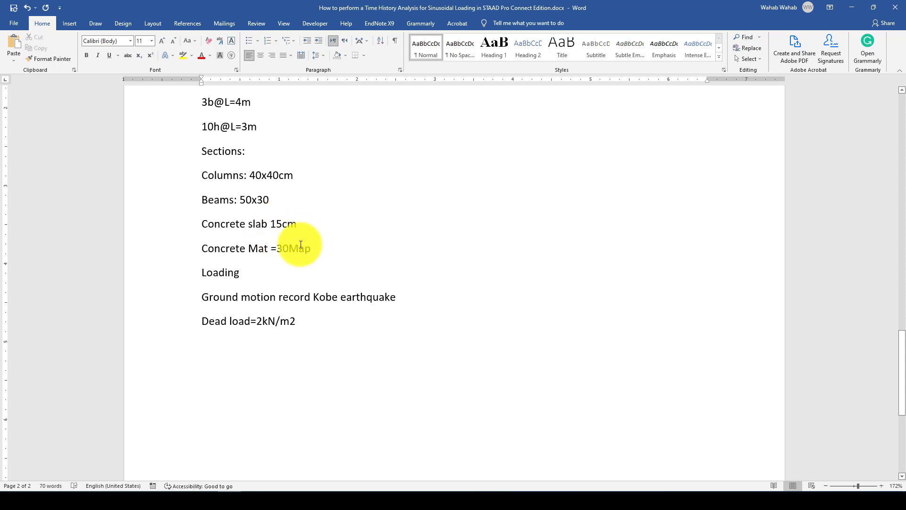
# - Review the example's concrete material, ground motion record and dead load
pyautogui.scroll(-3, 279, 255)
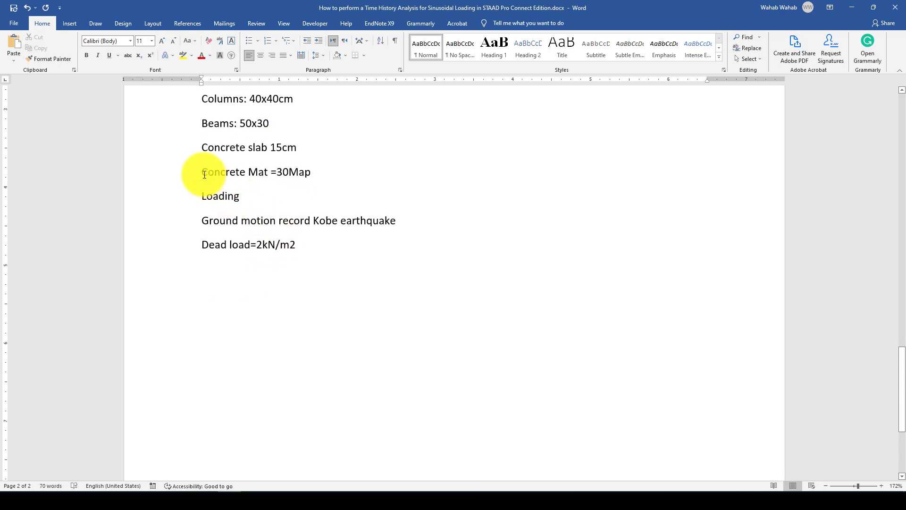
pyautogui.moveTo(204, 175); pyautogui.dragTo(270, 173)
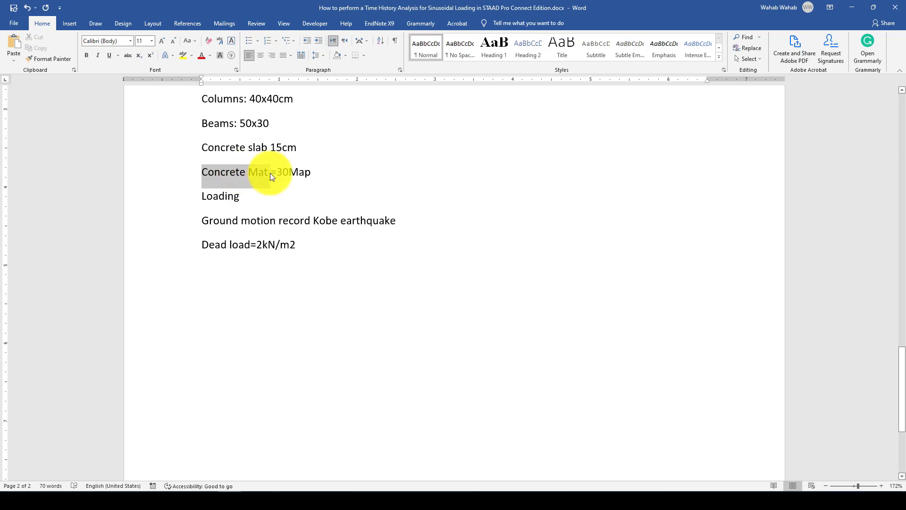
pyautogui.click(330, 190)
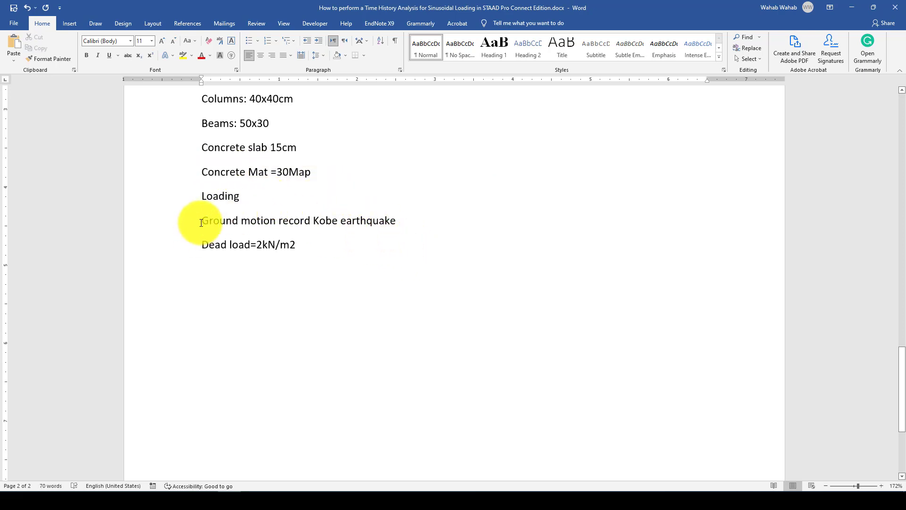
pyautogui.moveTo(200, 221); pyautogui.dragTo(400, 220)
pyautogui.click(289, 245)
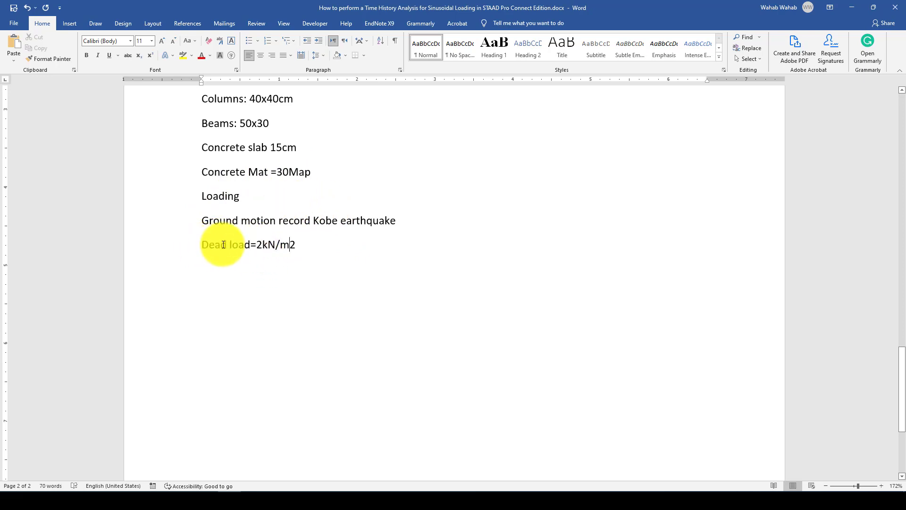
pyautogui.moveTo(224, 245)
pyautogui.mouseDown()
pyautogui.moveTo(317, 248)
pyautogui.moveTo(213, 246)
pyautogui.mouseUp()
pyautogui.click(313, 246)
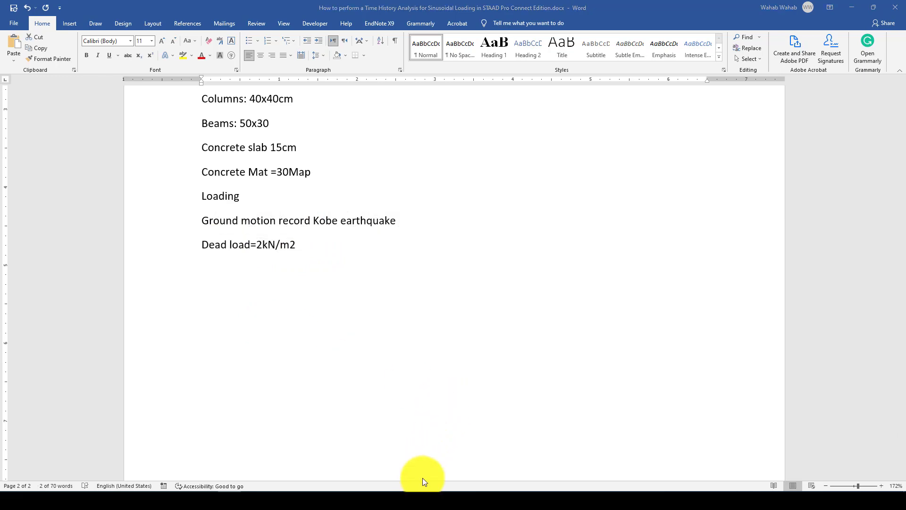
# - Switch to STAAD.Pro and create a new metric analytical model named "Time-Hisotry Analysis"
pyautogui.moveTo(423, 477)
pyautogui.click(460, 464)
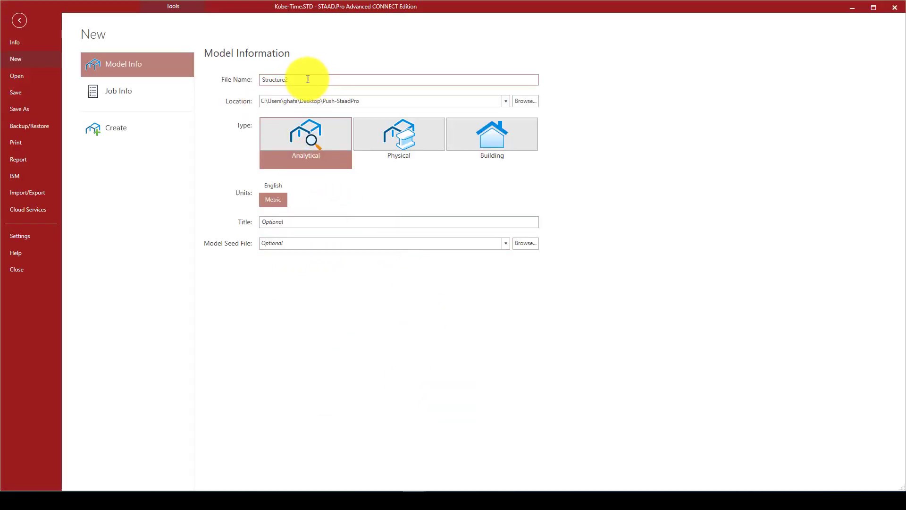
pyautogui.moveTo(308, 79); pyautogui.dragTo(253, 83)
pyautogui.write('1')
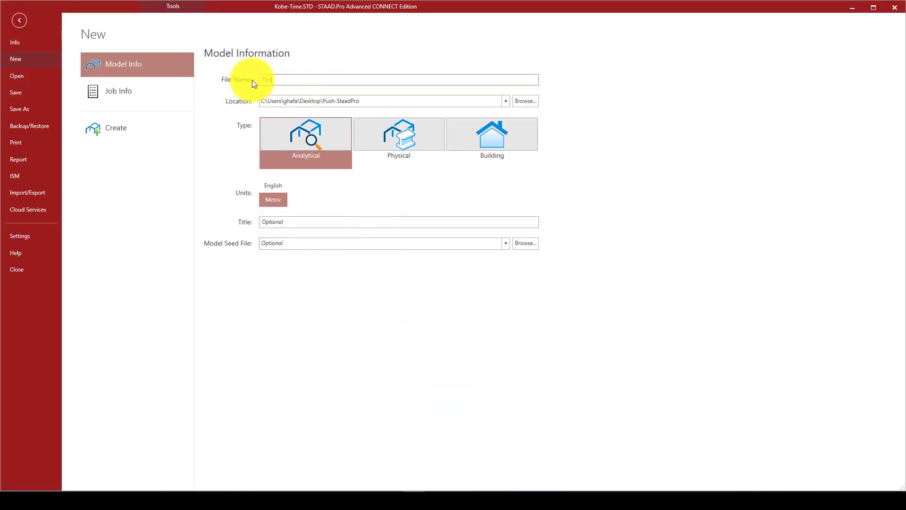
pyautogui.write('ime-Hisotry Analy')
pyautogui.press('BackSpace')
pyautogui.press('BackSpace')
pyautogui.write('lysis')
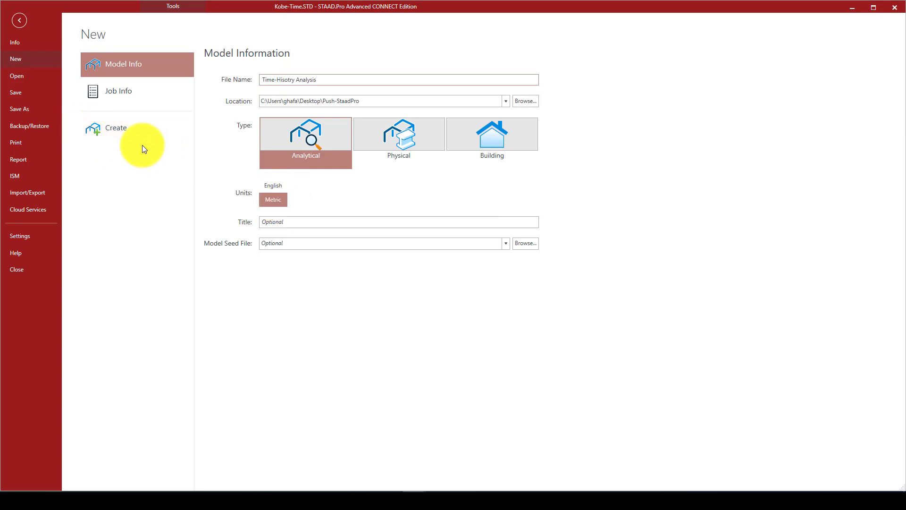
pyautogui.click(115, 128)
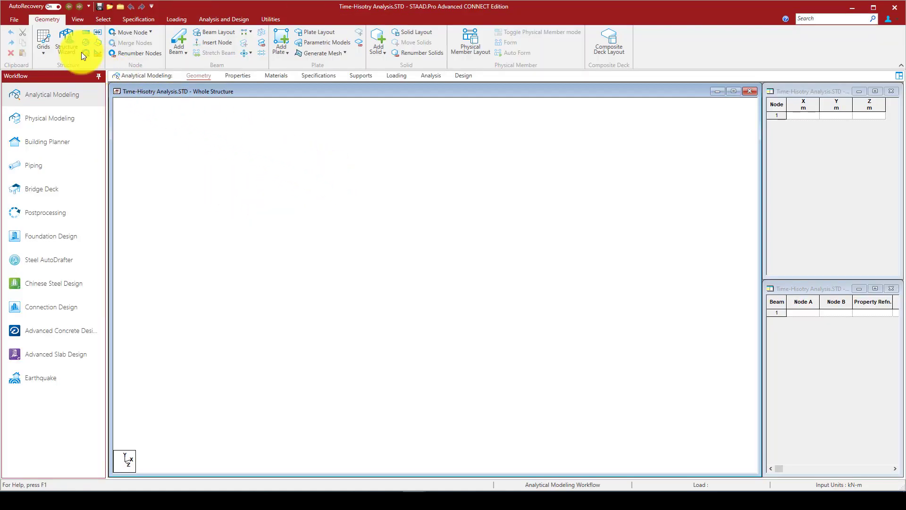
# - Start a Bay Frame prototype from the Frame Models in the Structure Wizard
pyautogui.click(66, 38)
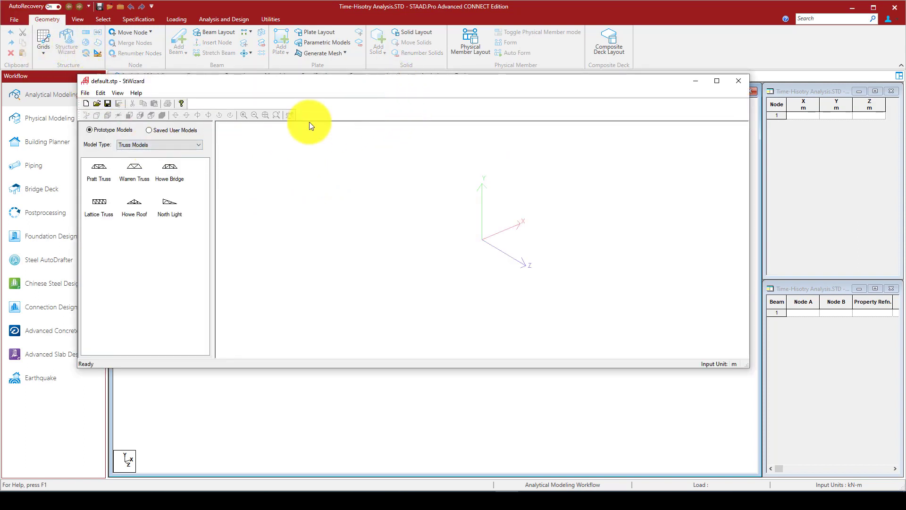
pyautogui.click(161, 146)
pyautogui.click(150, 152)
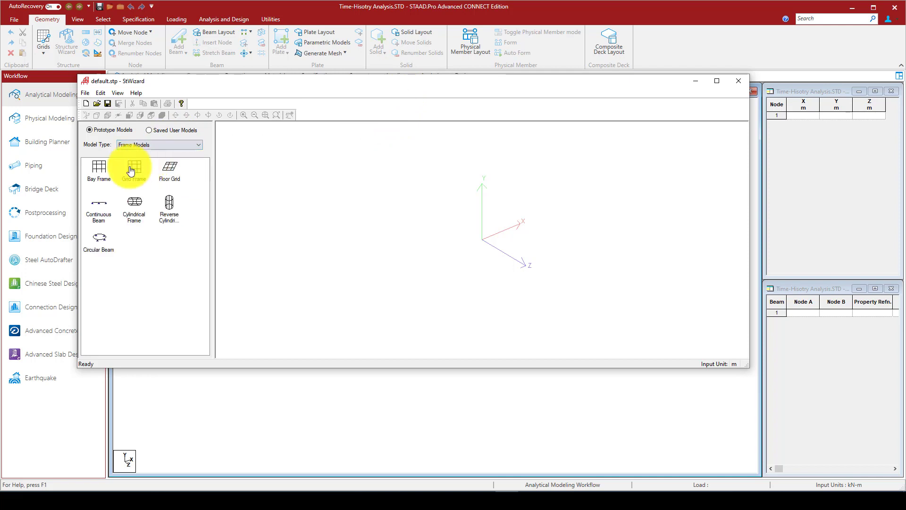
pyautogui.click(106, 176)
pyautogui.doubleClick(107, 175)
# - Set the bay frame to 3 bays along its length and a height of 30 m with 10 bays
pyautogui.click(377, 238)
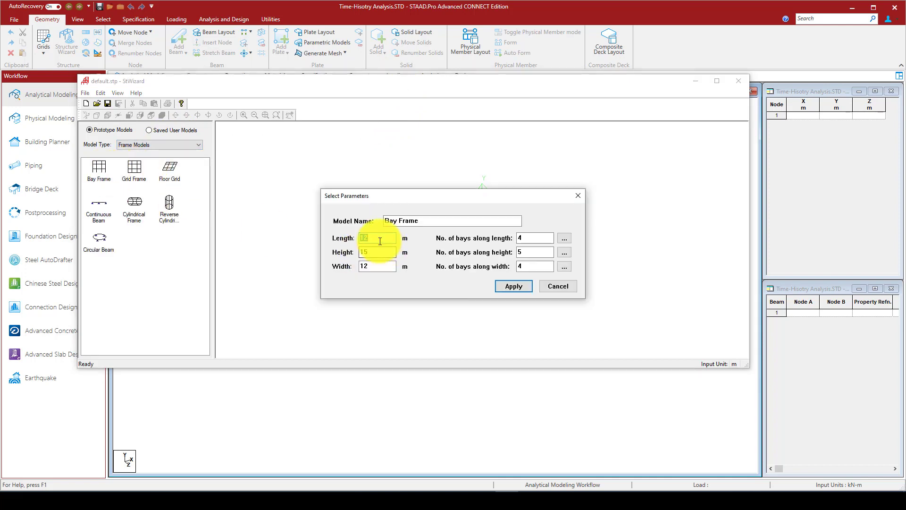
pyautogui.click(520, 239)
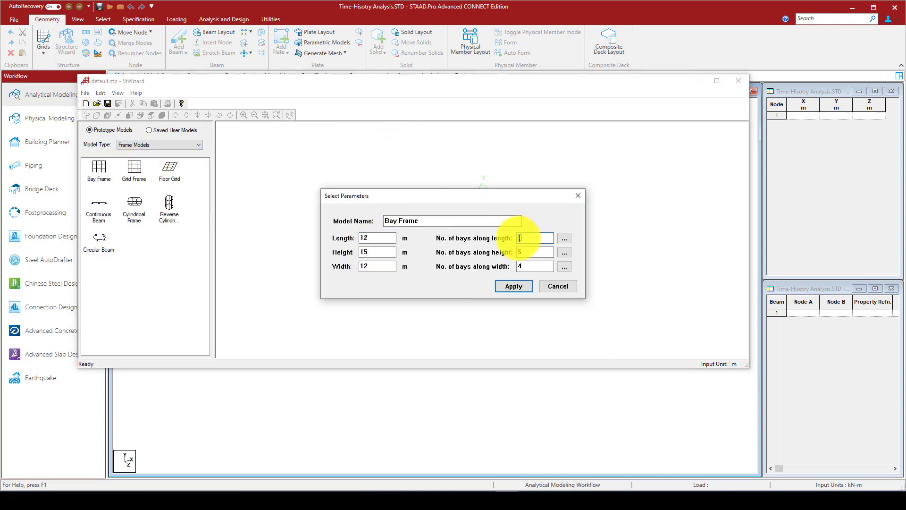
pyautogui.write('3')
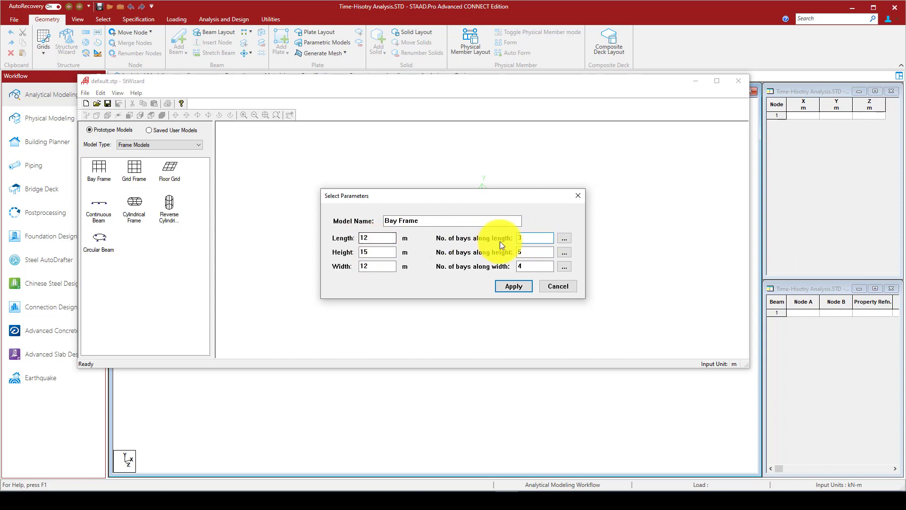
pyautogui.click(373, 251)
pyautogui.press('BackSpace')
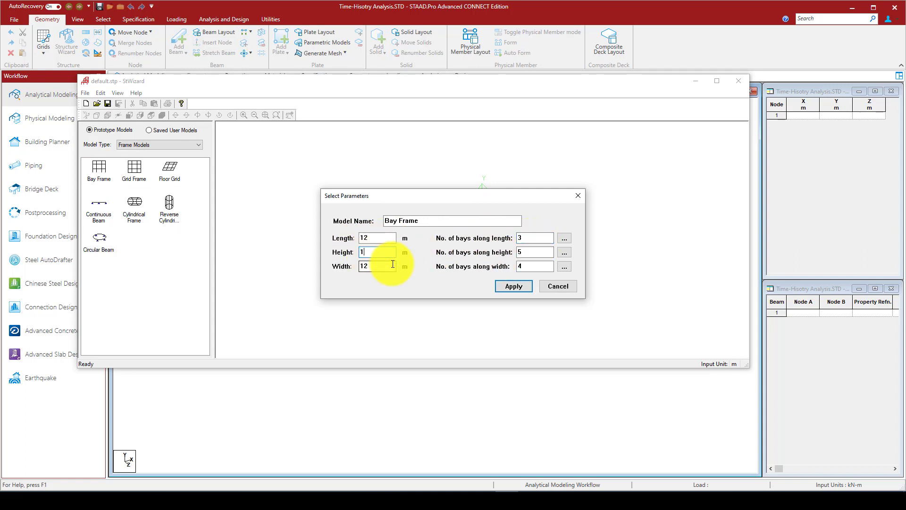
pyautogui.click(457, 269)
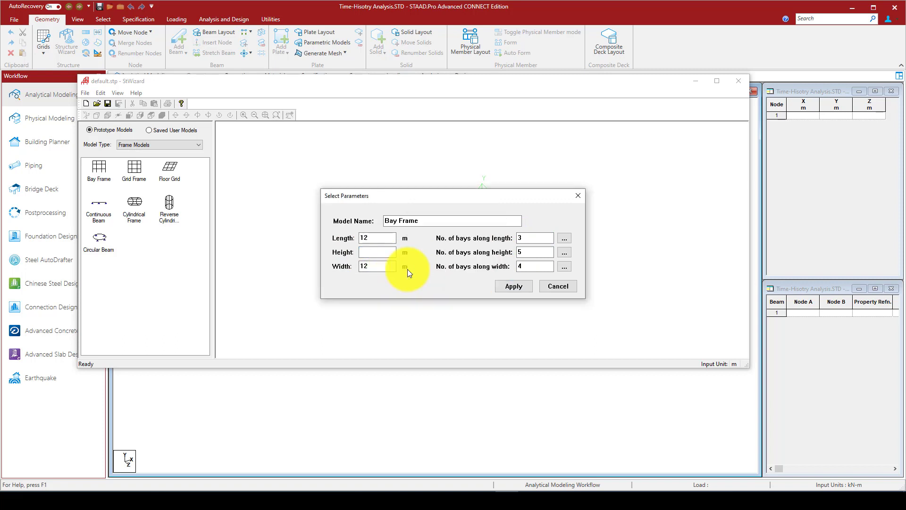
pyautogui.write('30')
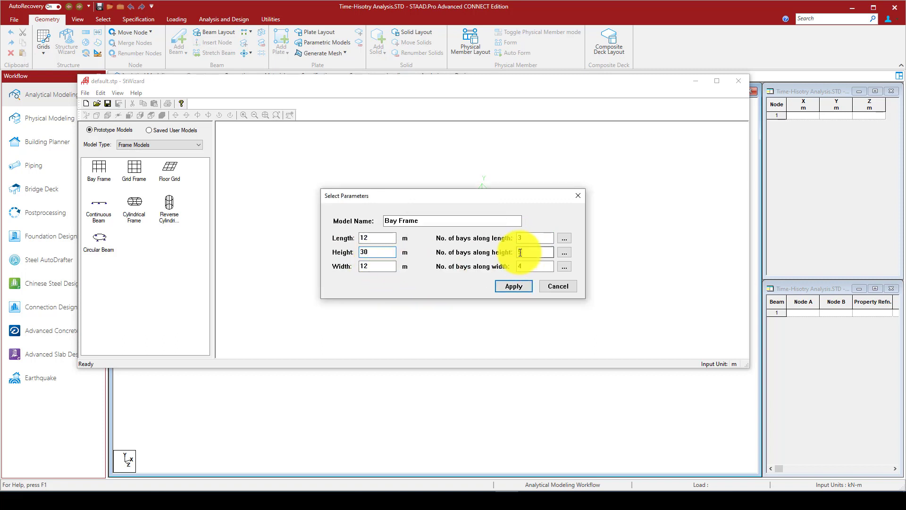
pyautogui.write('10')
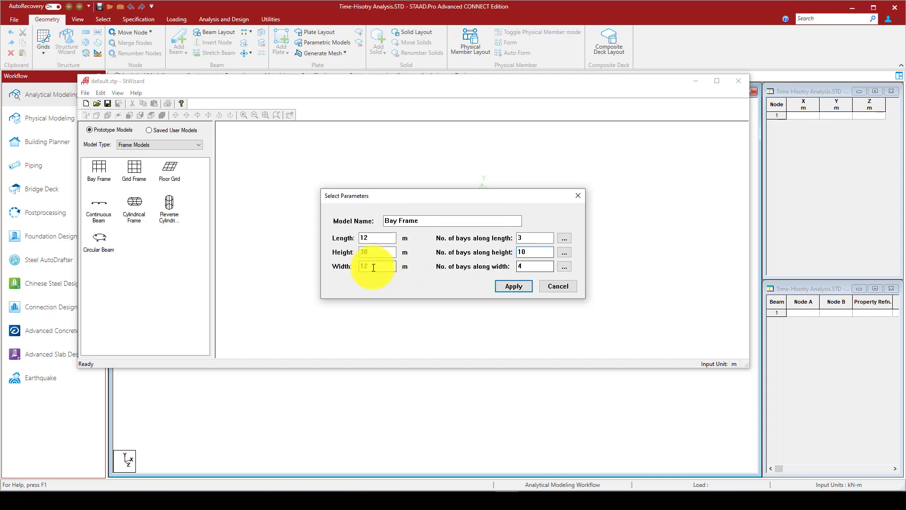
# - Generate the bay frame with a width of 12 m and 3 bays along its width
pyautogui.doubleClick(361, 265)
pyautogui.doubleClick(529, 266)
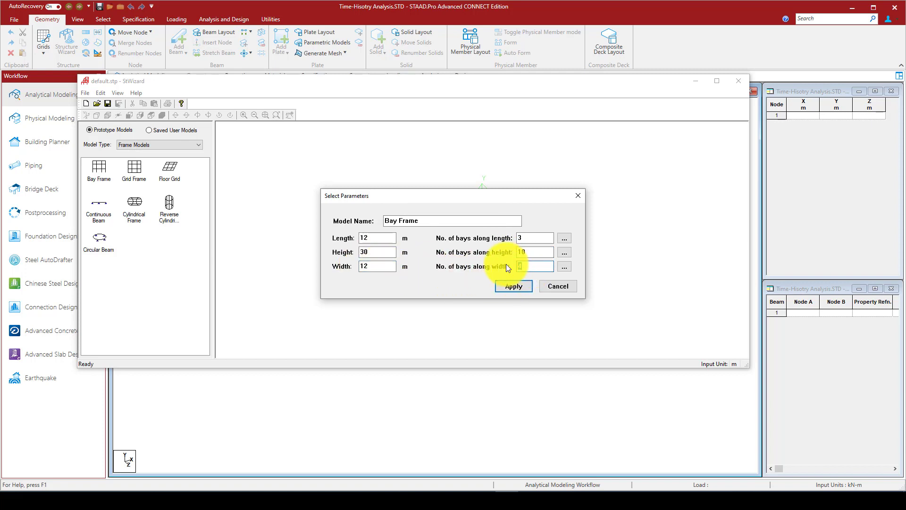
pyautogui.click(509, 286)
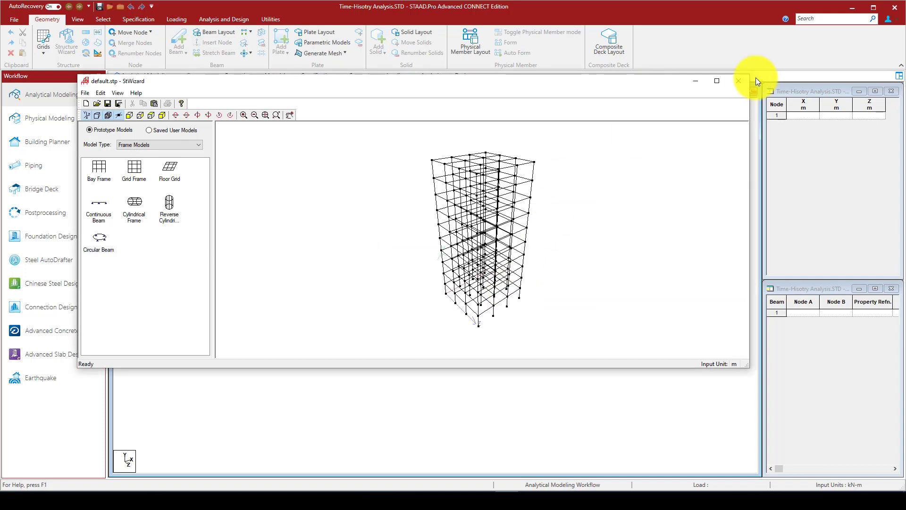
# - Transfer the generated frame from the Structure Wizard into the model with X, Y and Z offsets of 0 m
pyautogui.click(736, 81)
pyautogui.click(461, 273)
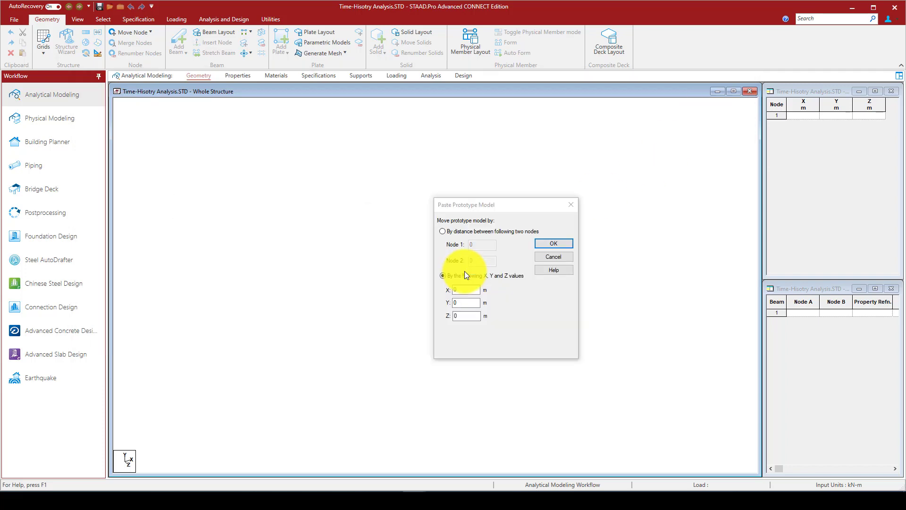
pyautogui.click(540, 245)
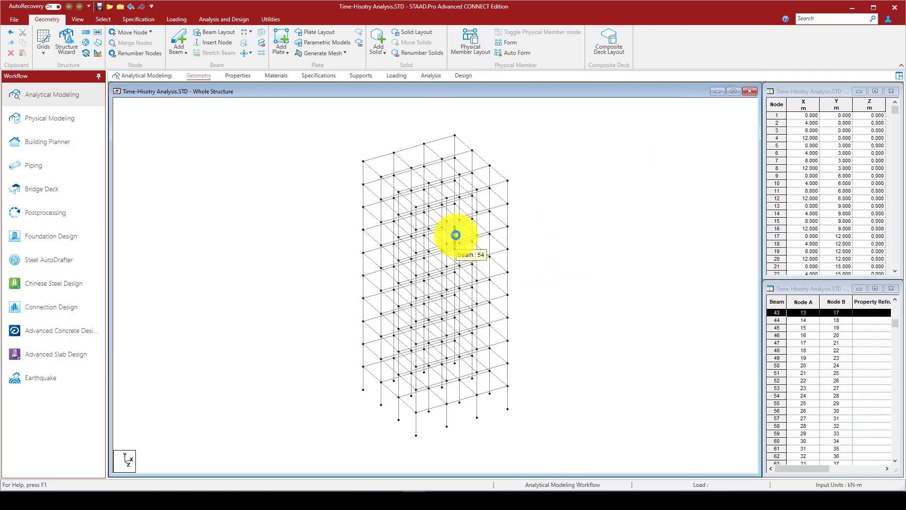
# - Define a rectangular concrete section with YD 0.4 m and ZD 0.4 m
pyautogui.click(237, 76)
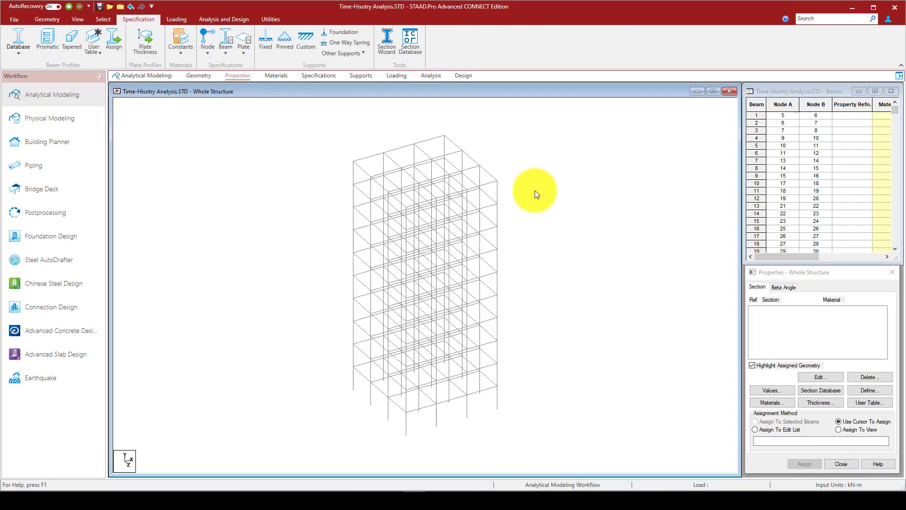
pyautogui.click(863, 391)
pyautogui.moveTo(579, 180); pyautogui.dragTo(588, 166)
pyautogui.click(378, 193)
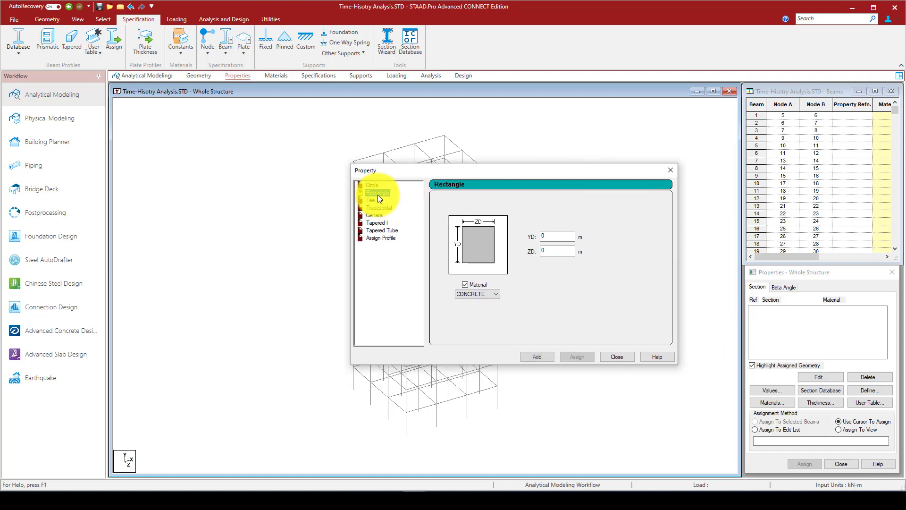
pyautogui.click(478, 294)
pyautogui.click(478, 293)
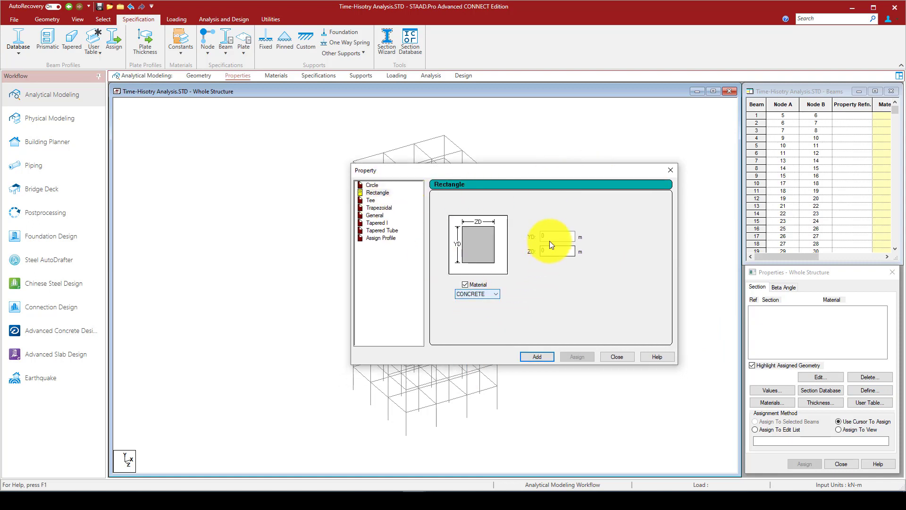
pyautogui.click(536, 235)
pyautogui.write('0.4')
pyautogui.press('Tab')
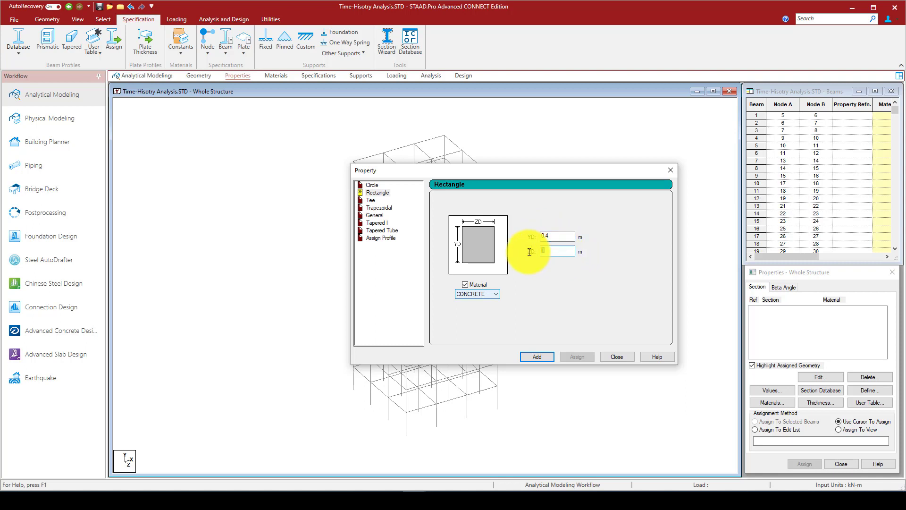
pyautogui.click(542, 356)
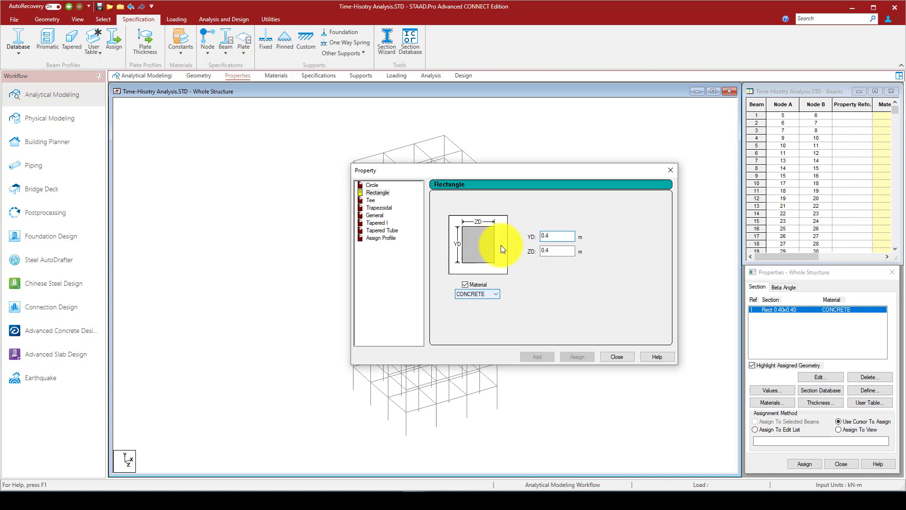
# - Add a second rectangular concrete section with YD 0.5 m and ZD 0.3 m
pyautogui.press('BackSpace')
pyautogui.write('5')
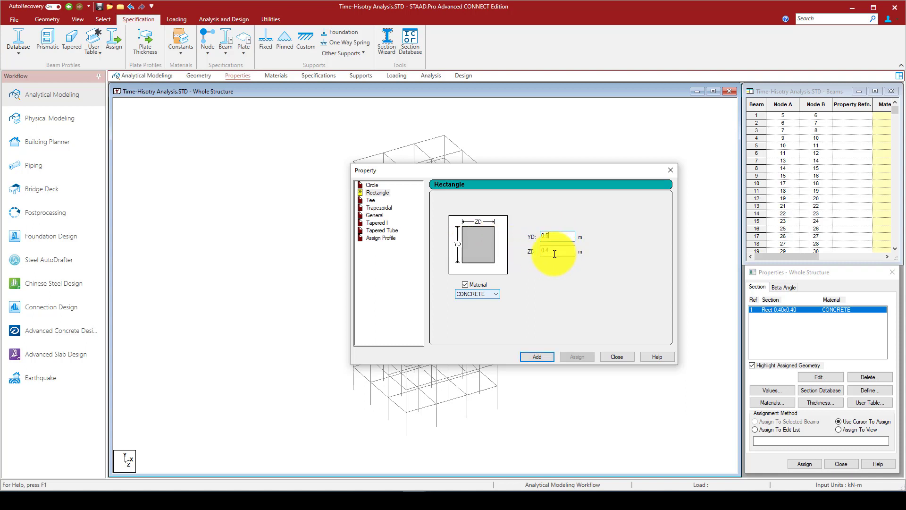
pyautogui.click(547, 251)
pyautogui.press('BackSpace')
pyautogui.write('3')
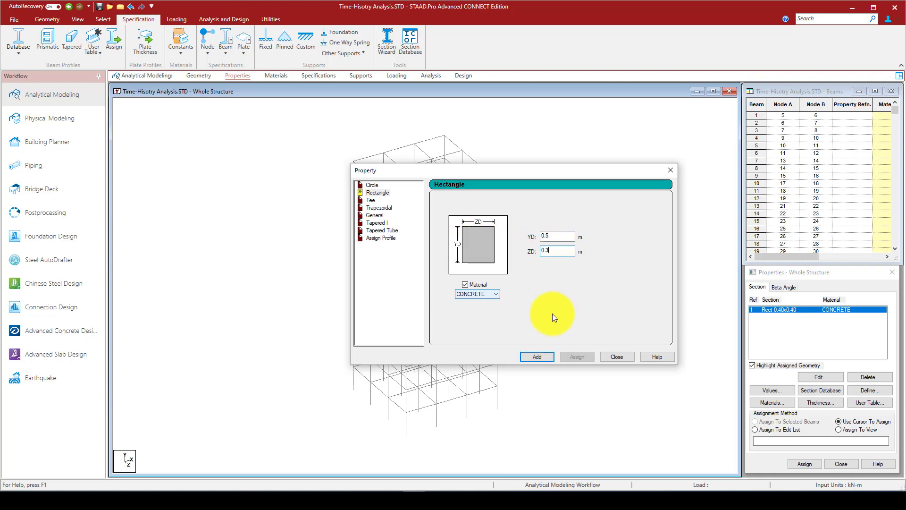
pyautogui.click(537, 357)
pyautogui.click(614, 355)
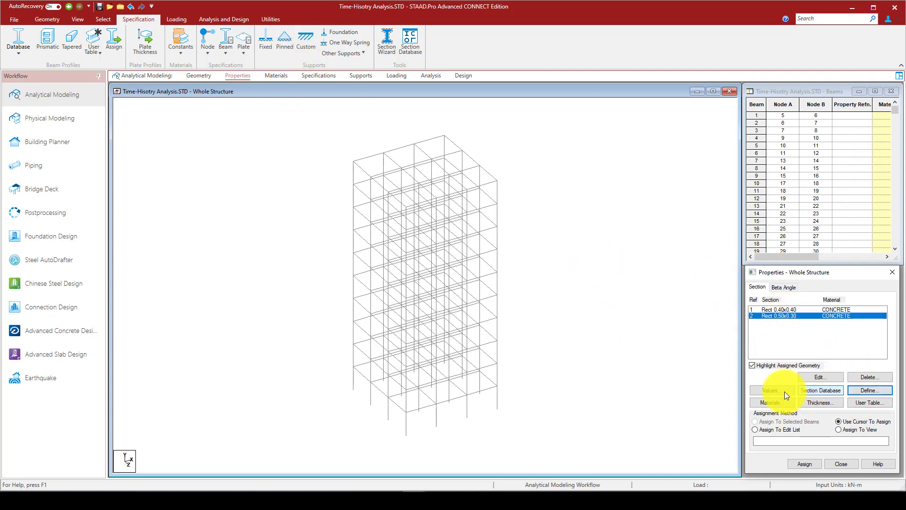
# - Define a concrete plate element property with a thickness of 0.15 m at all four nodes
pyautogui.click(823, 402)
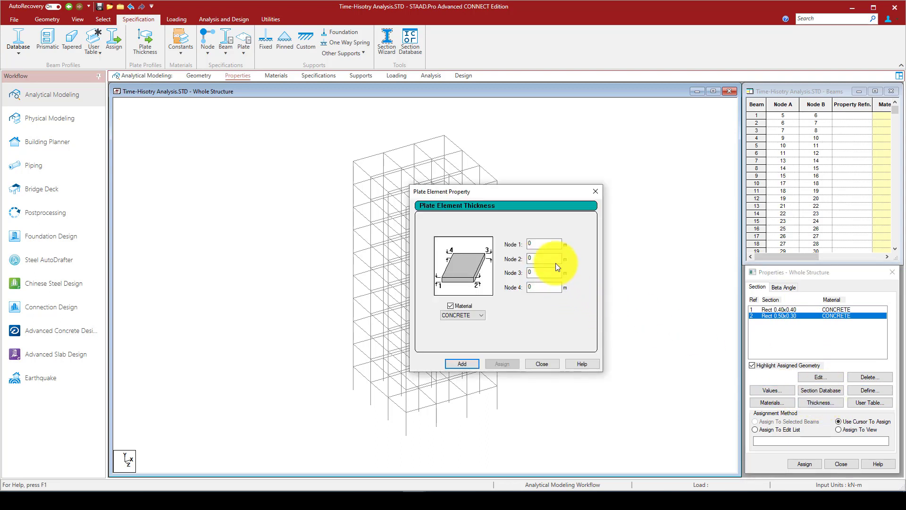
pyautogui.moveTo(539, 244); pyautogui.dragTo(527, 245)
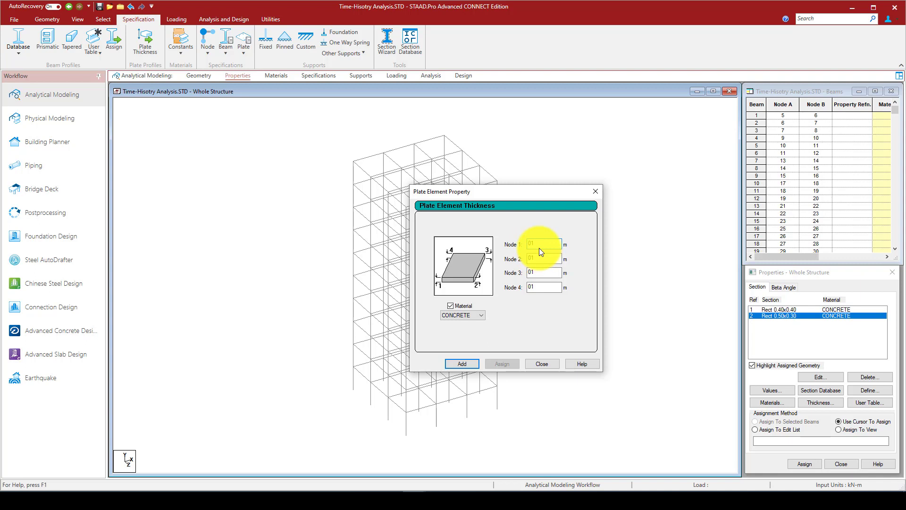
pyautogui.write('0.15')
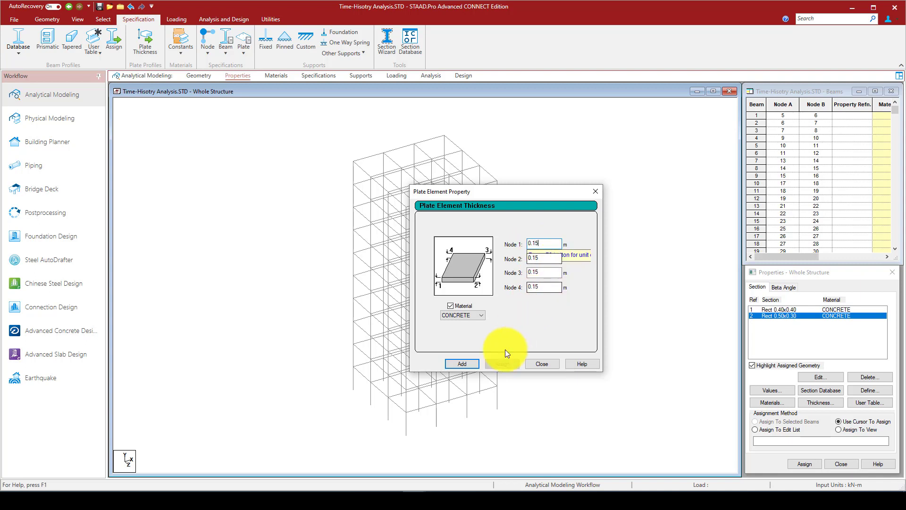
pyautogui.click(463, 364)
pyautogui.click(542, 363)
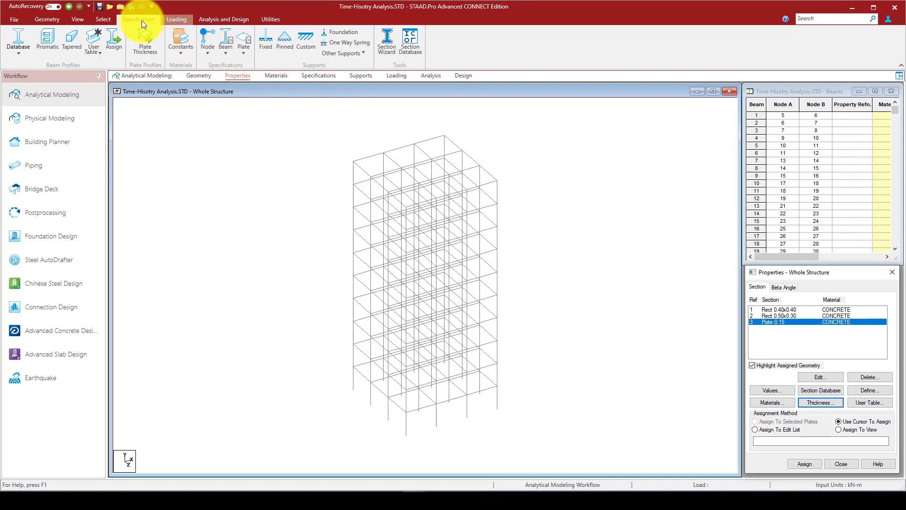
# - Assign the Rect 0.40x0.40 section to all columns, the members parallel to the Y axis
pyautogui.click(104, 19)
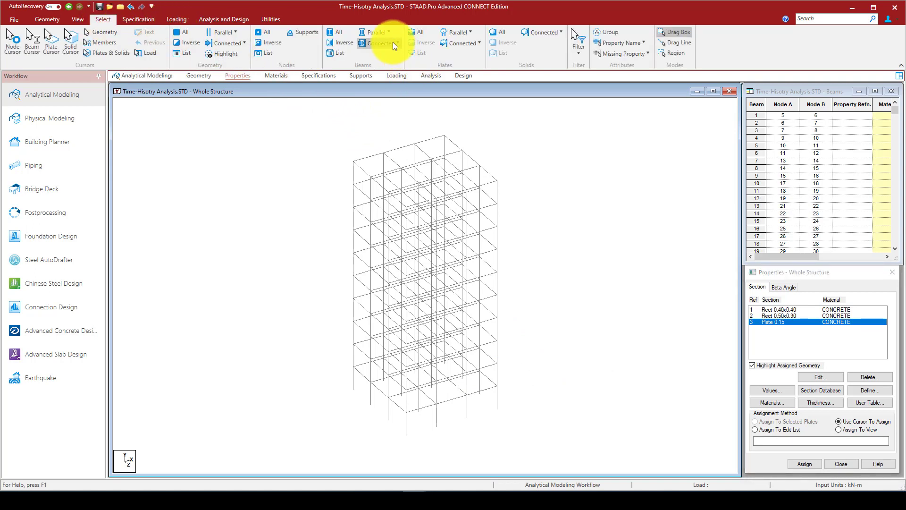
pyautogui.click(386, 32)
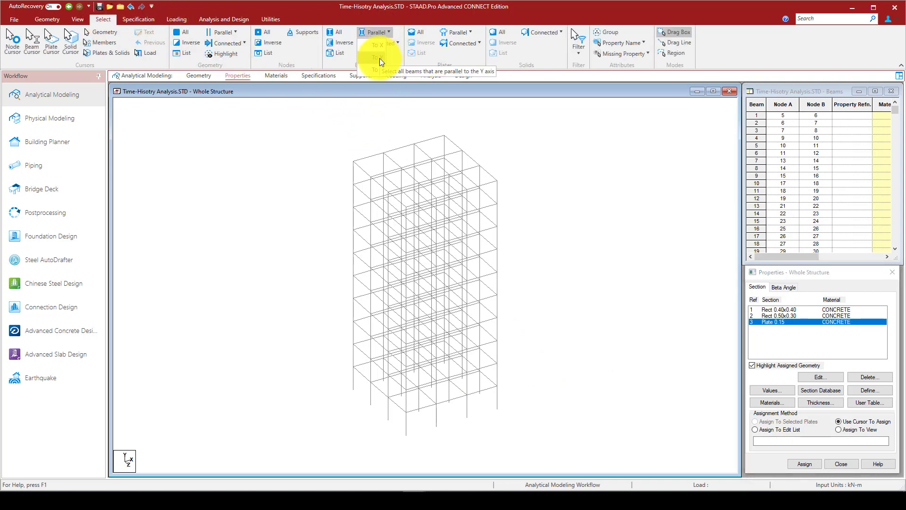
pyautogui.click(777, 313)
pyautogui.click(778, 309)
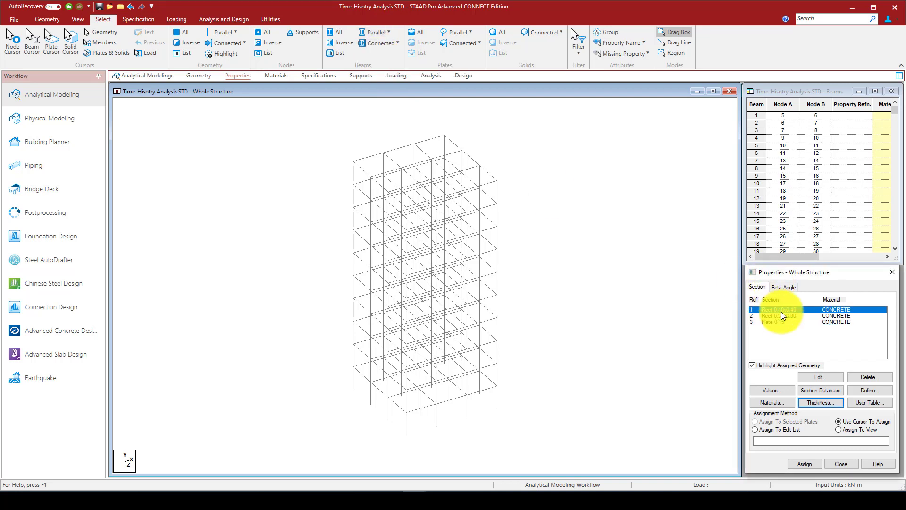
pyautogui.click(380, 33)
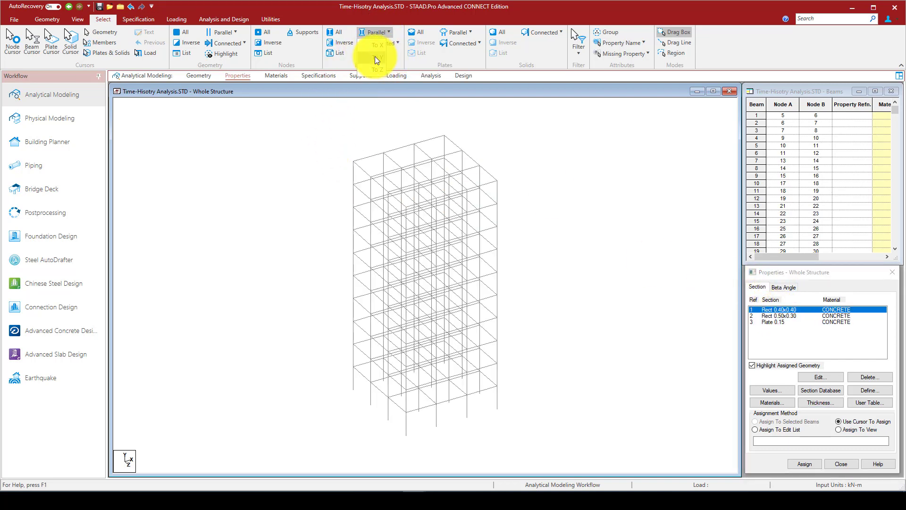
pyautogui.click(375, 56)
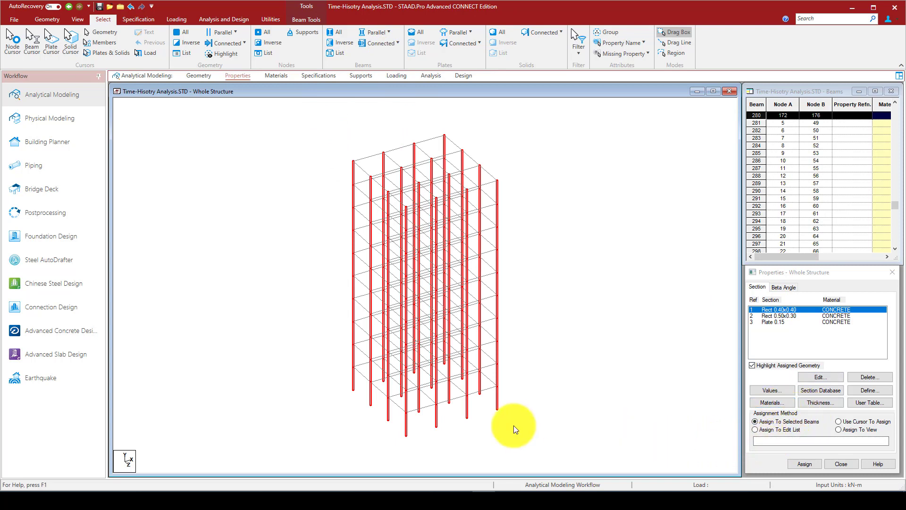
pyautogui.click(804, 464)
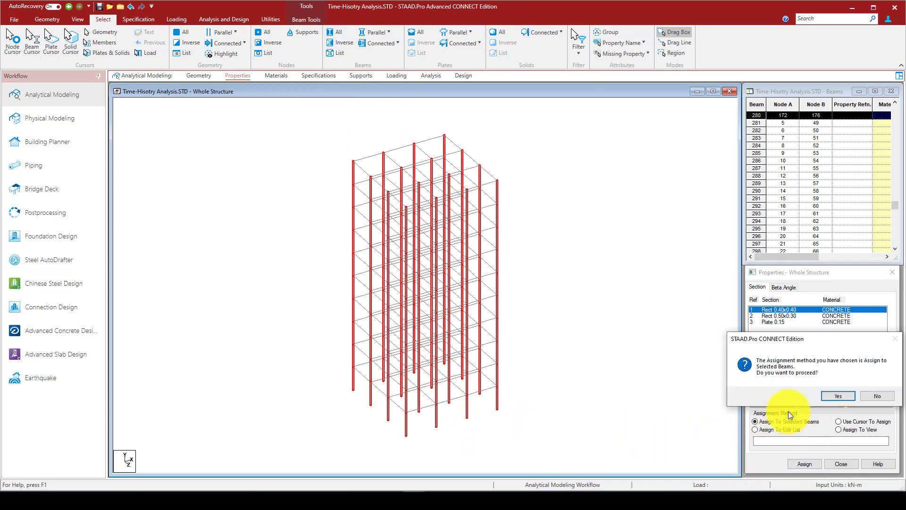
pyautogui.click(785, 394)
pyautogui.click(530, 152)
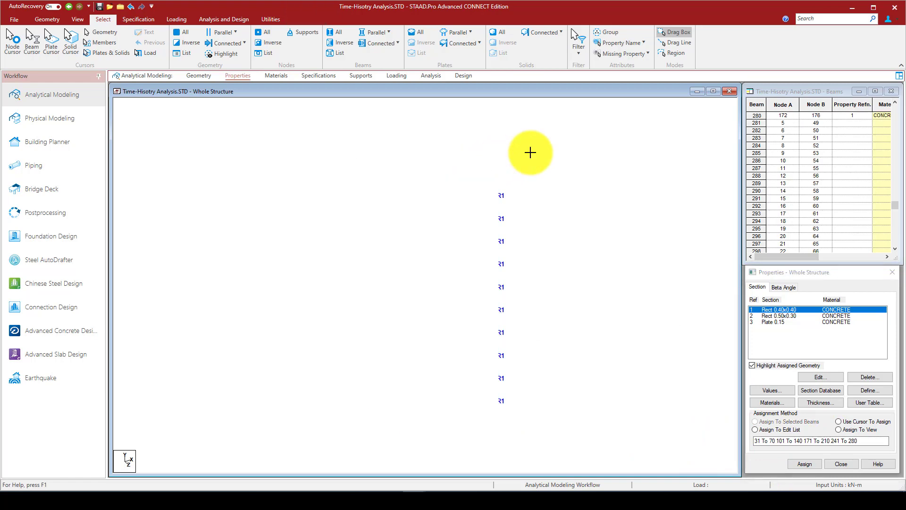
# - Assign the Rect 0.50x0.30 section to all beams parallel to the X and Z axes
pyautogui.click(778, 315)
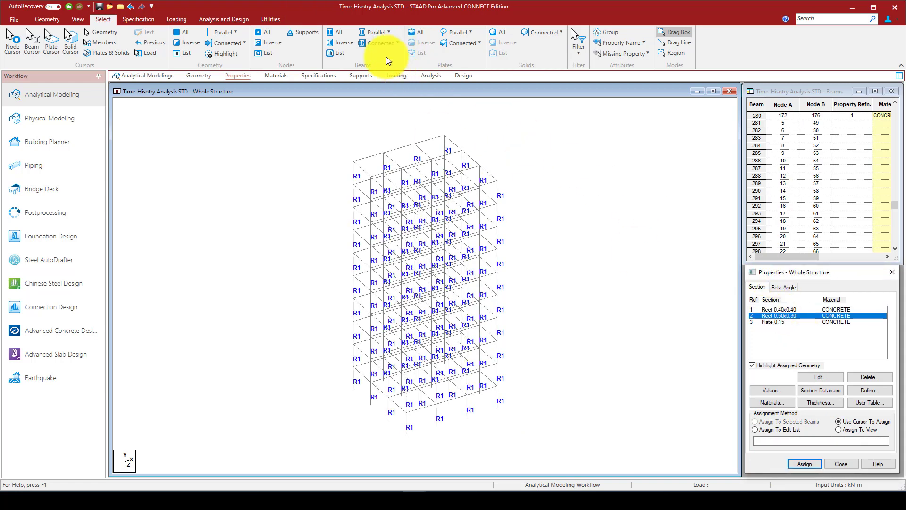
pyautogui.click(384, 31)
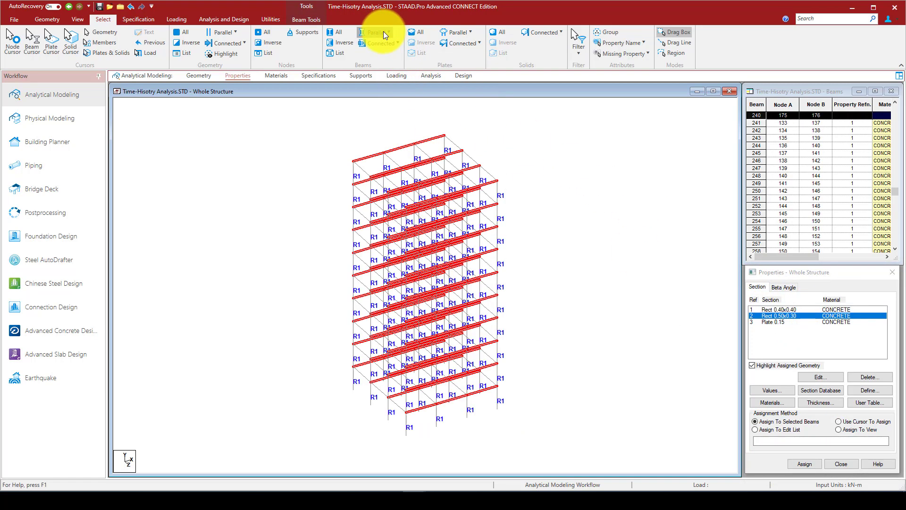
pyautogui.click(376, 71)
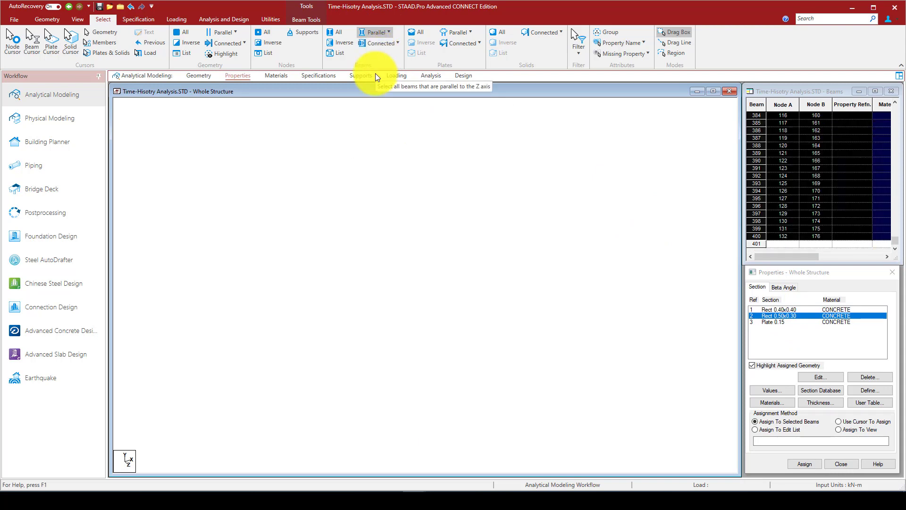
pyautogui.click(798, 460)
pyautogui.click(826, 396)
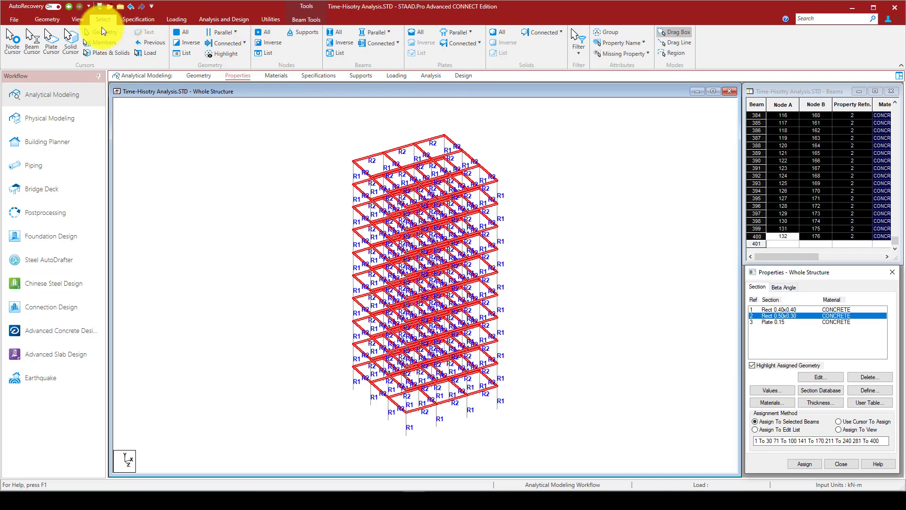
# - Create infill plates within the selected floor beams on every storey
pyautogui.click(48, 17)
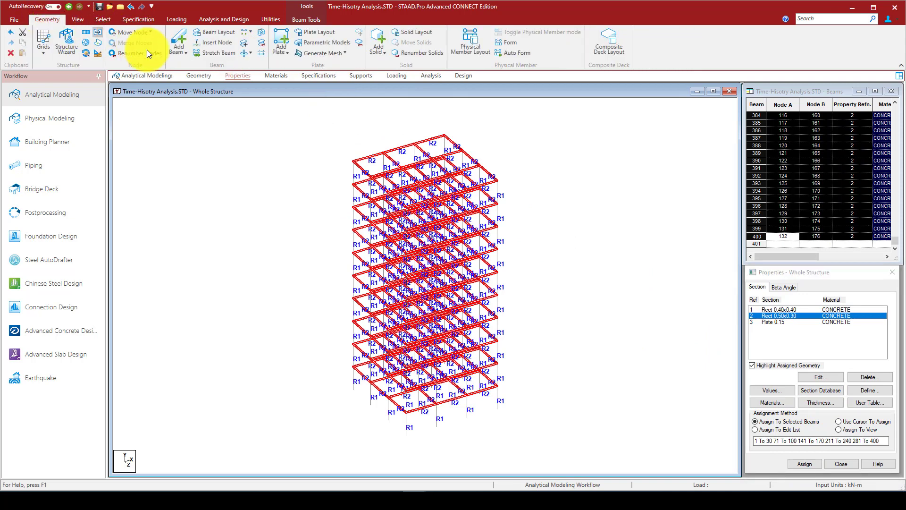
pyautogui.click(286, 51)
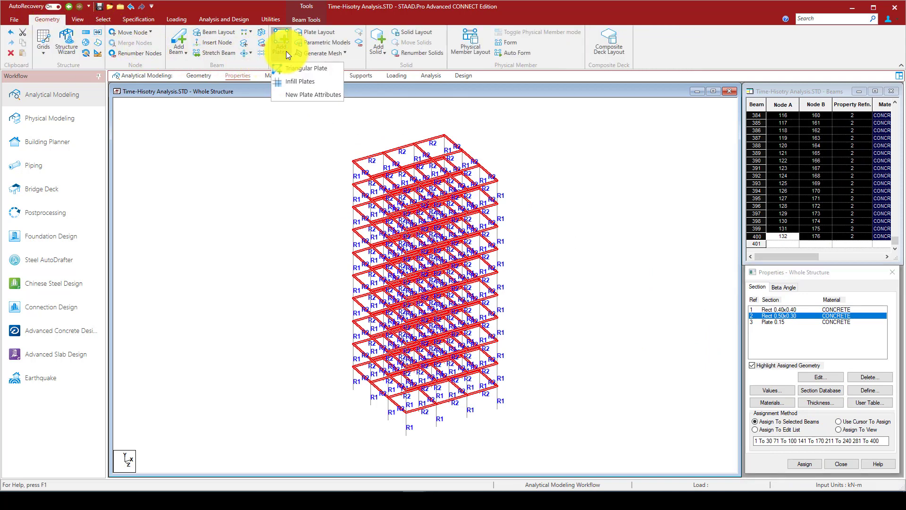
pyautogui.click(291, 81)
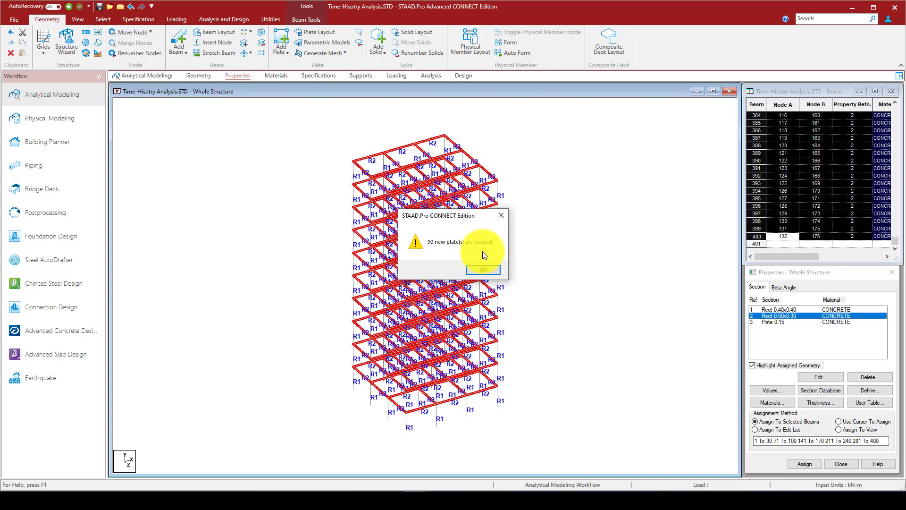
pyautogui.click(483, 268)
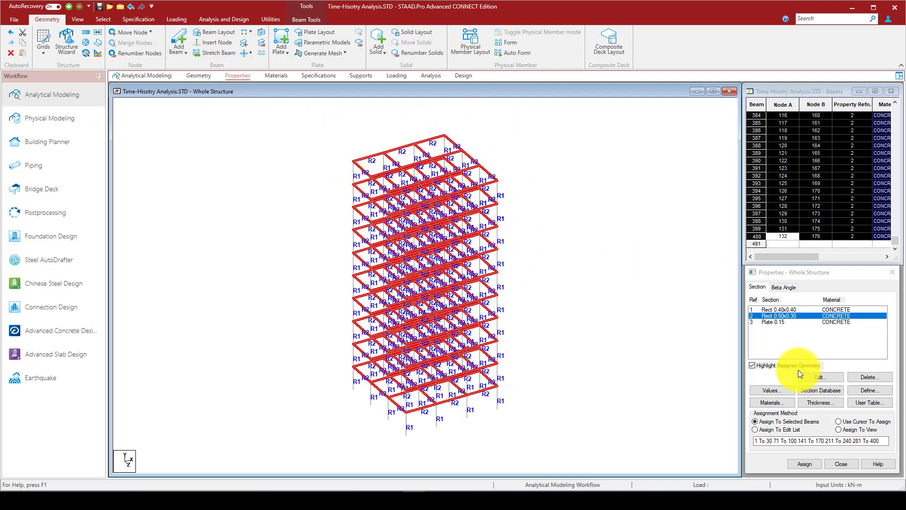
# - Assign the Plate 0.15 thickness property to all the floor plates in the model
pyautogui.click(777, 322)
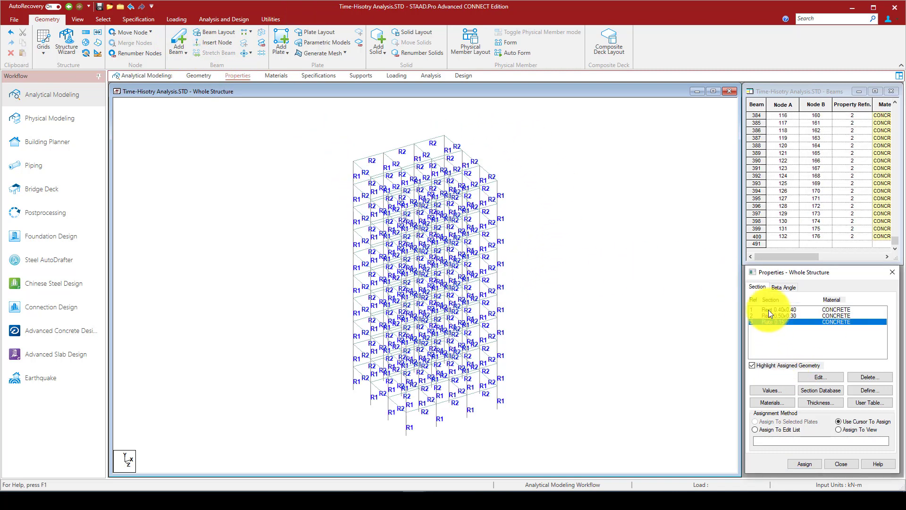
pyautogui.click(101, 18)
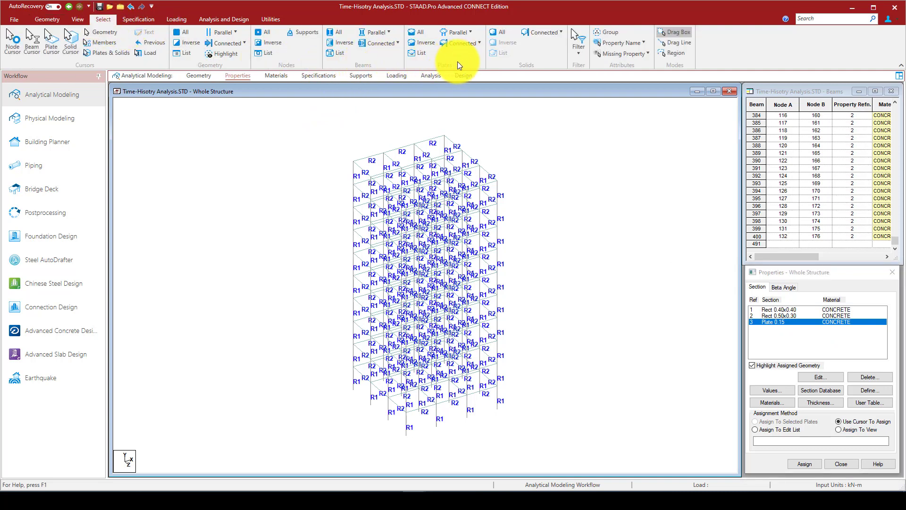
pyautogui.click(418, 34)
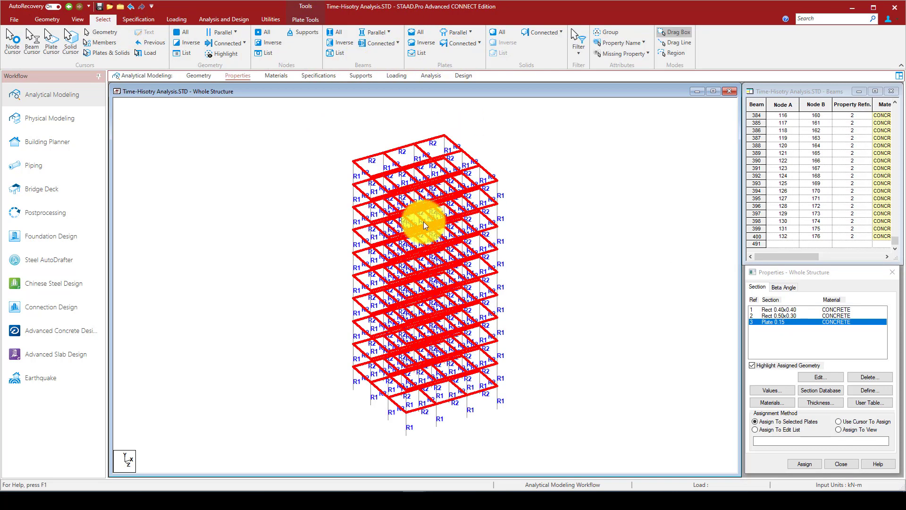
pyautogui.click(797, 461)
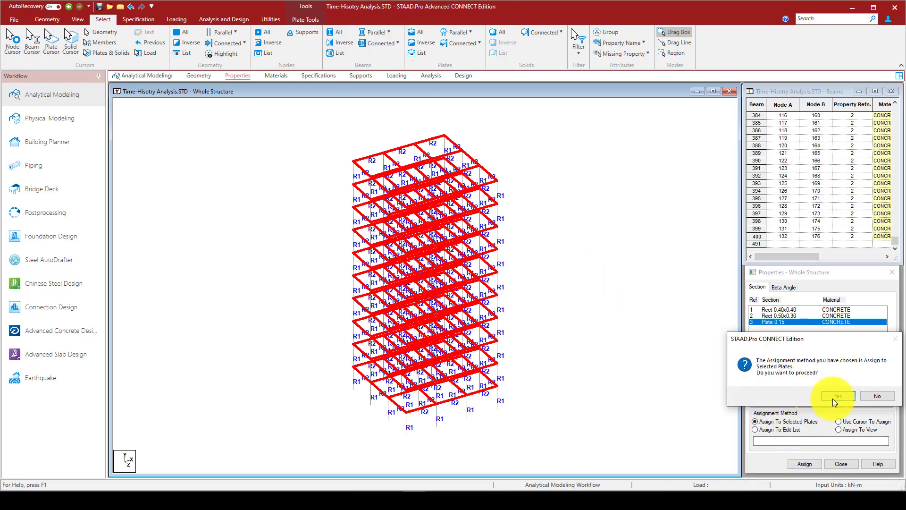
pyautogui.click(834, 397)
pyautogui.click(584, 226)
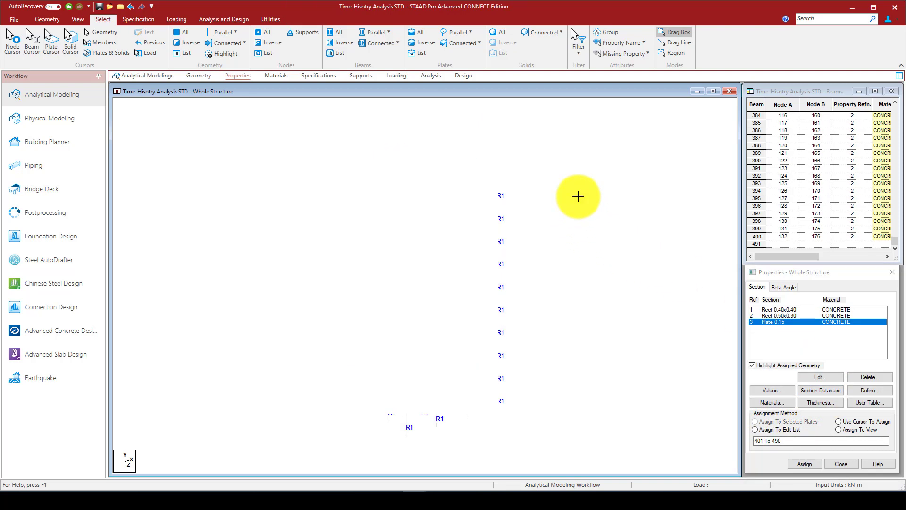
# - Inspect the beams, columns and floor plates in a 3D rendered view, and close that view
pyautogui.rightClick(524, 129)
pyautogui.click(560, 370)
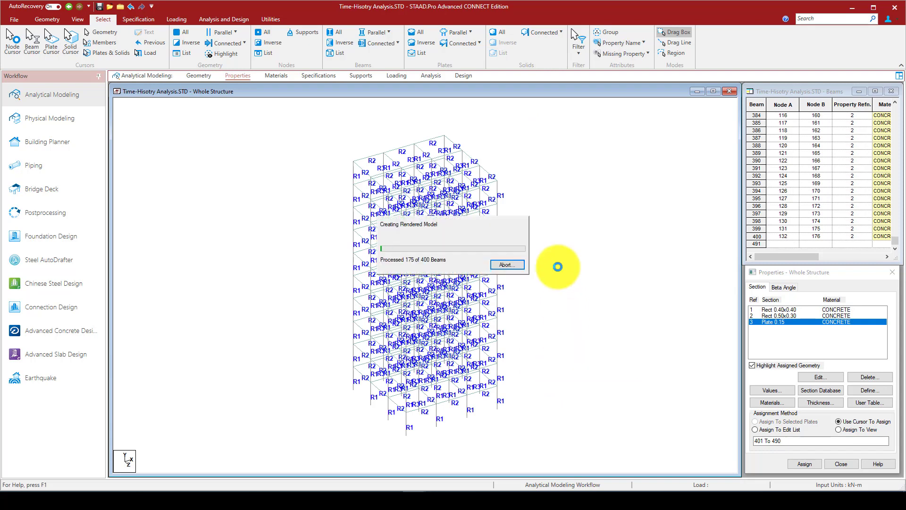
pyautogui.moveTo(570, 314); pyautogui.dragTo(651, 320)
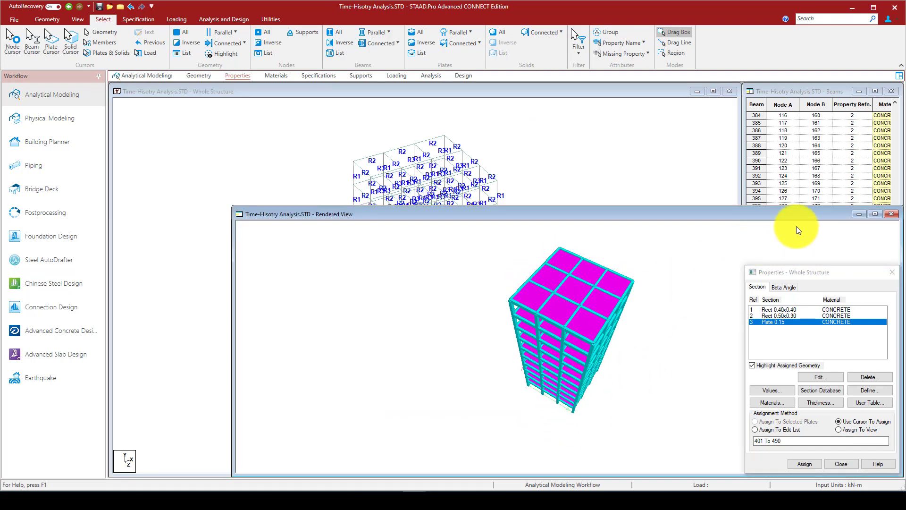
pyautogui.click(892, 215)
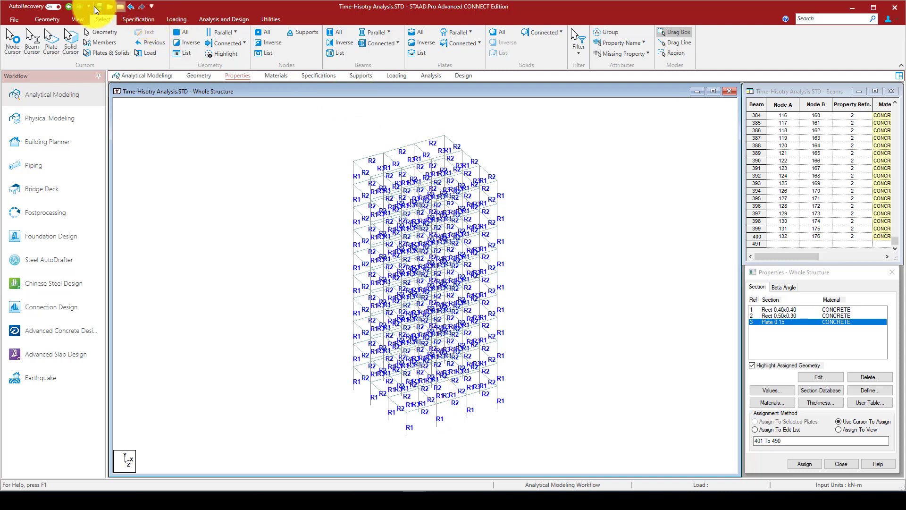
# - Isolate the floor plates of the middle bay in the X direction on every storey, displaying them in the active window
pyautogui.click(77, 19)
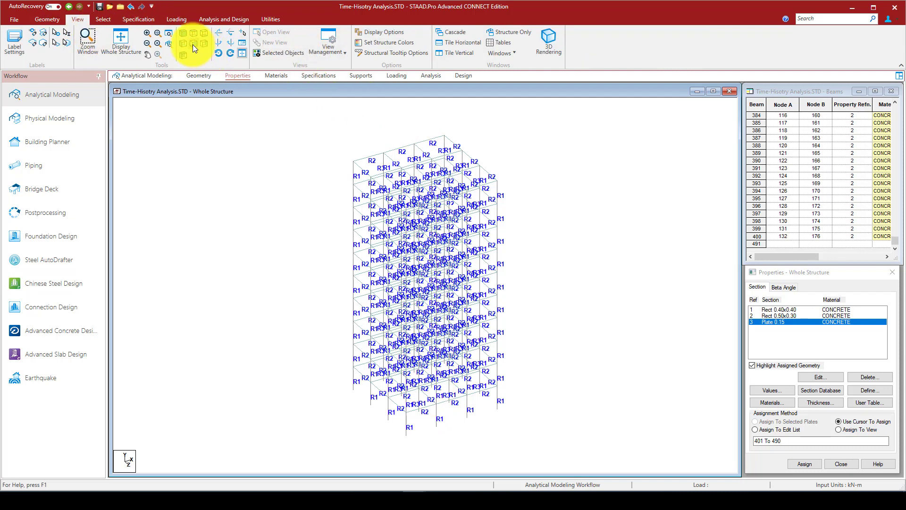
pyautogui.click(185, 33)
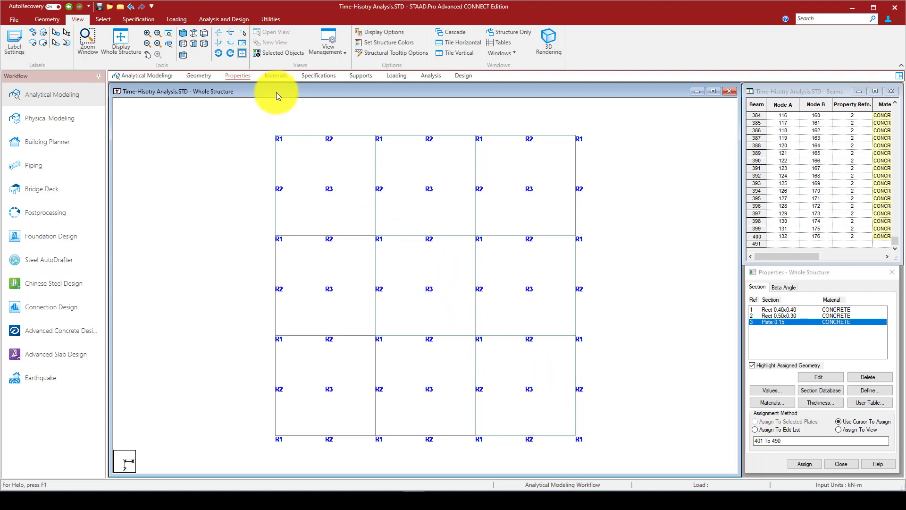
pyautogui.rightClick(415, 110)
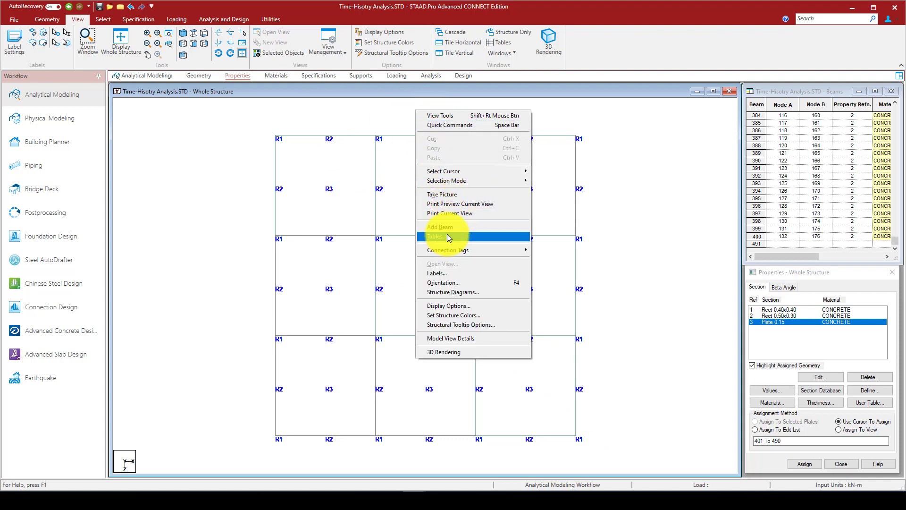
pyautogui.moveTo(468, 172)
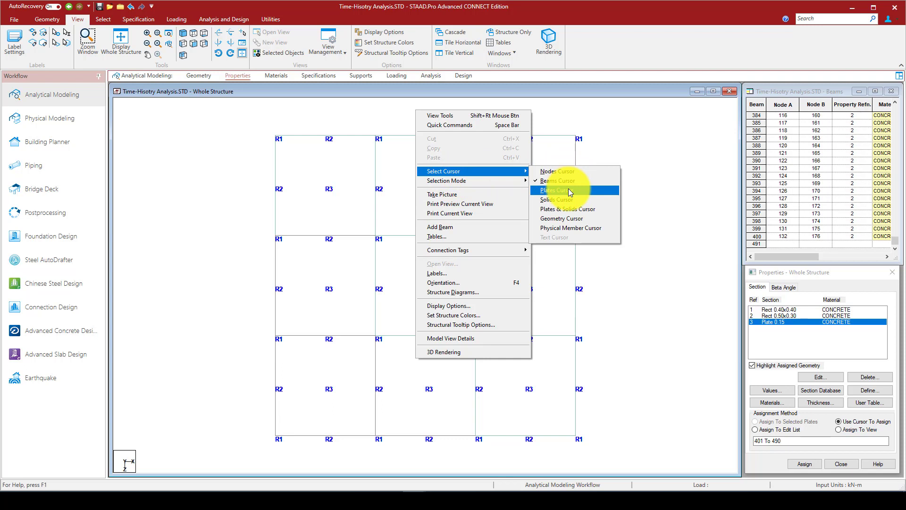
pyautogui.click(570, 190)
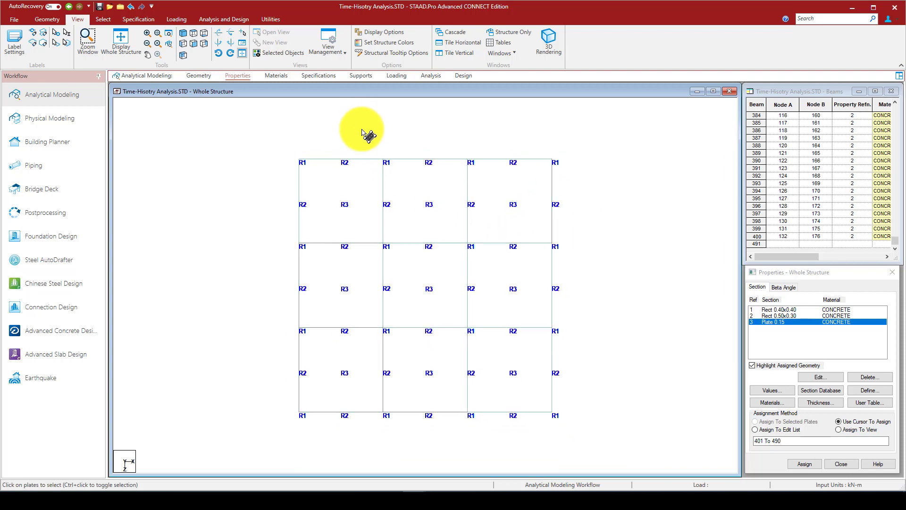
pyautogui.scroll(-2, 346, 137)
pyautogui.click(371, 231)
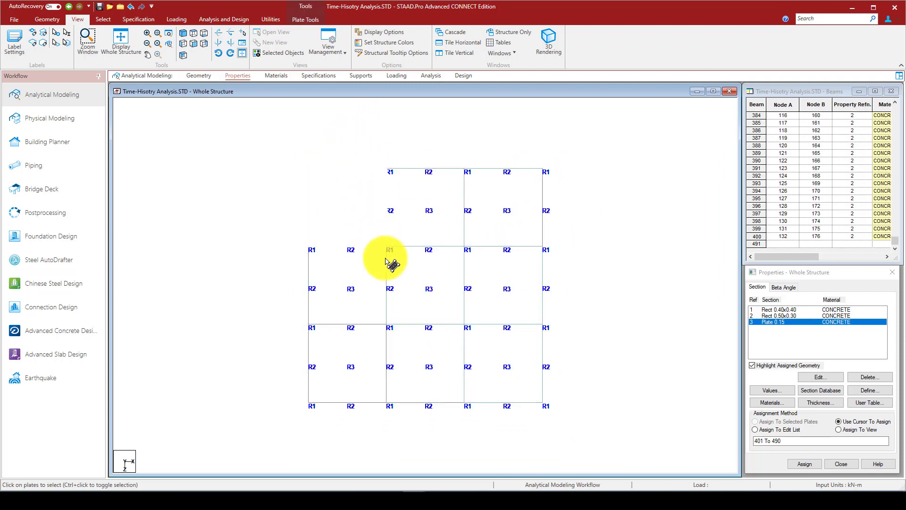
pyautogui.click(365, 119)
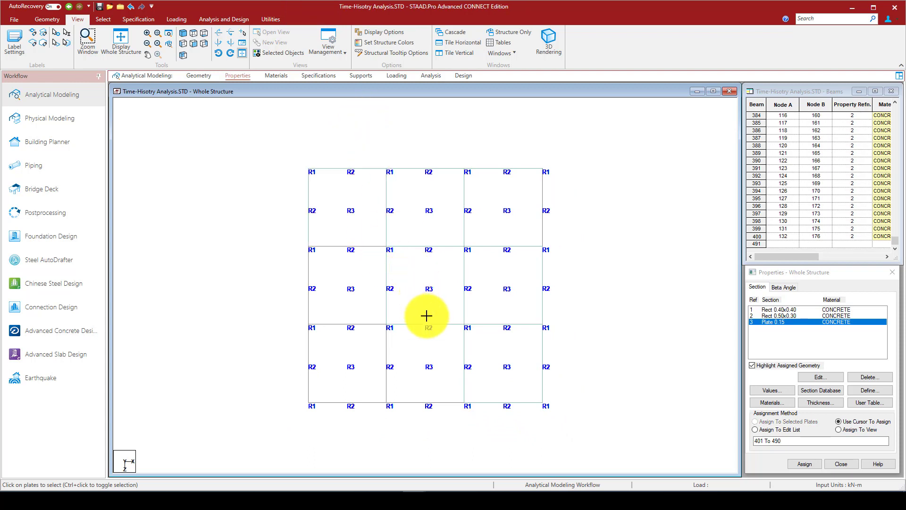
pyautogui.moveTo(427, 315); pyautogui.dragTo(494, 393)
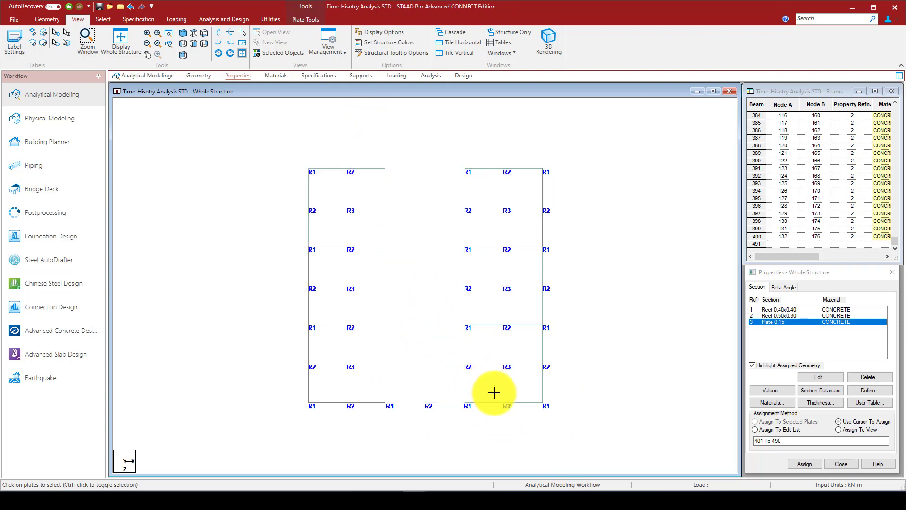
pyautogui.click(185, 35)
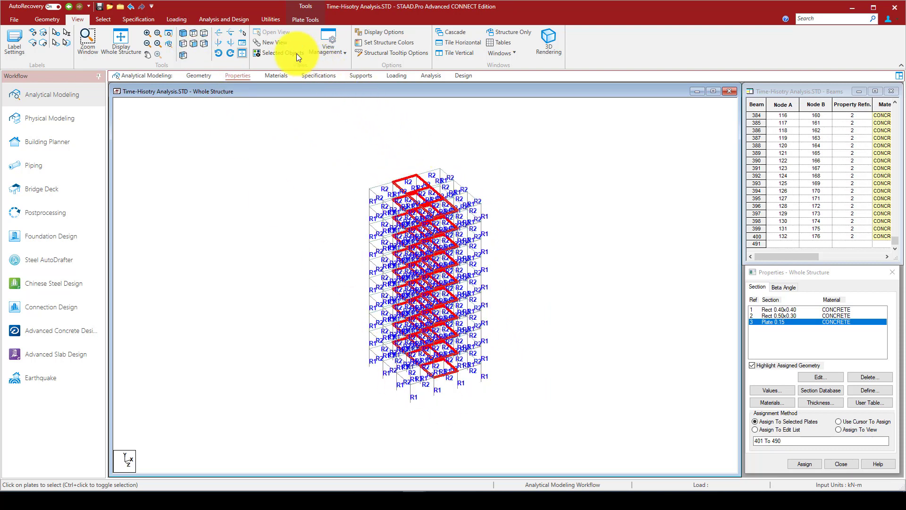
pyautogui.click(276, 41)
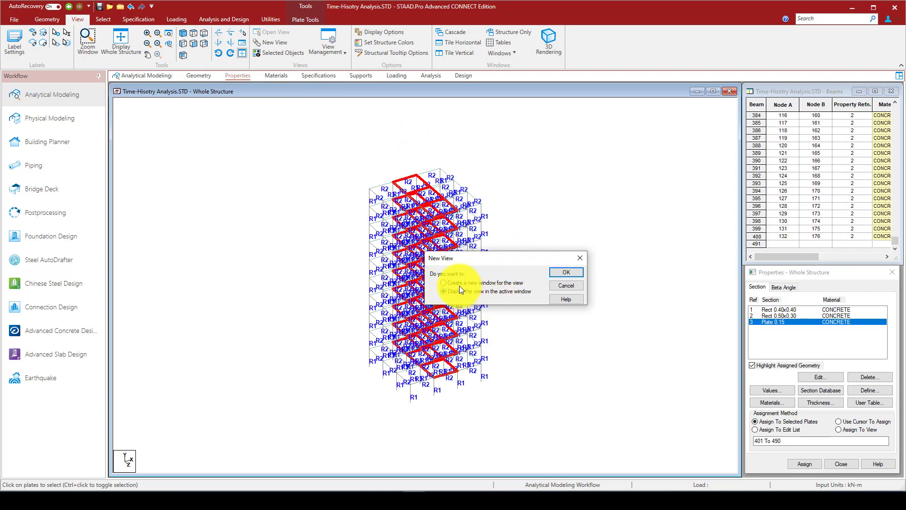
pyautogui.click(566, 272)
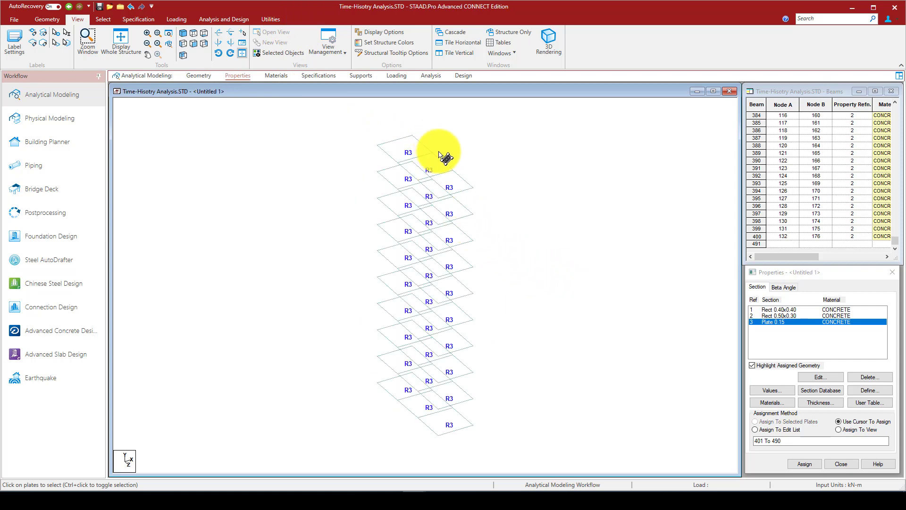
# - Narrow the active window's view down to only the central plate of each storey
pyautogui.click(194, 42)
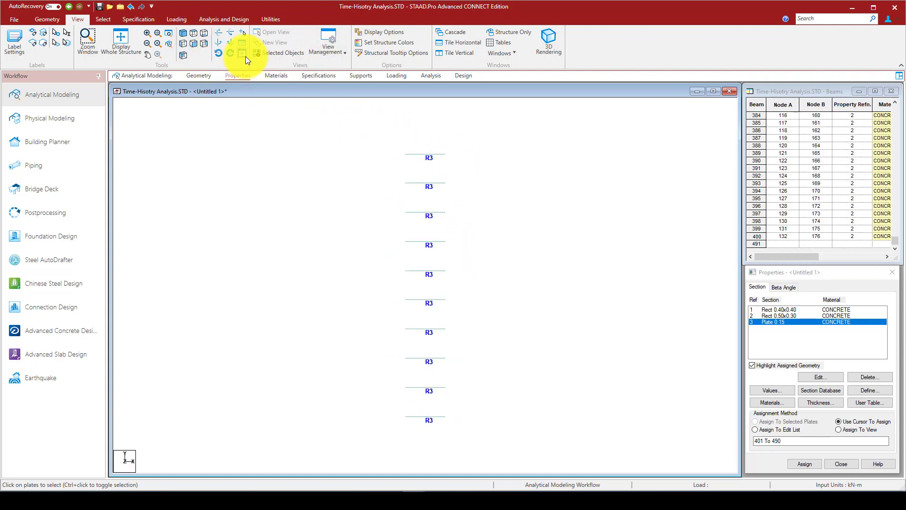
pyautogui.click(194, 32)
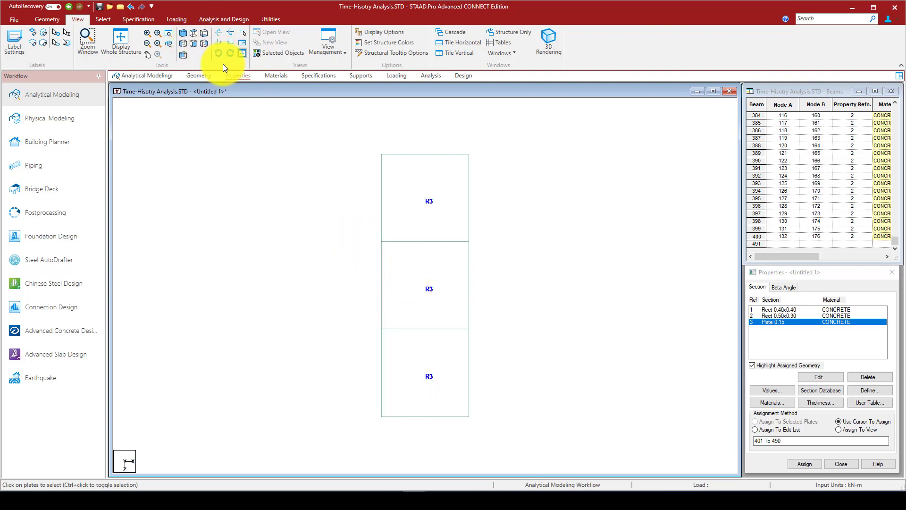
pyautogui.rightClick(302, 183)
pyautogui.click(246, 153)
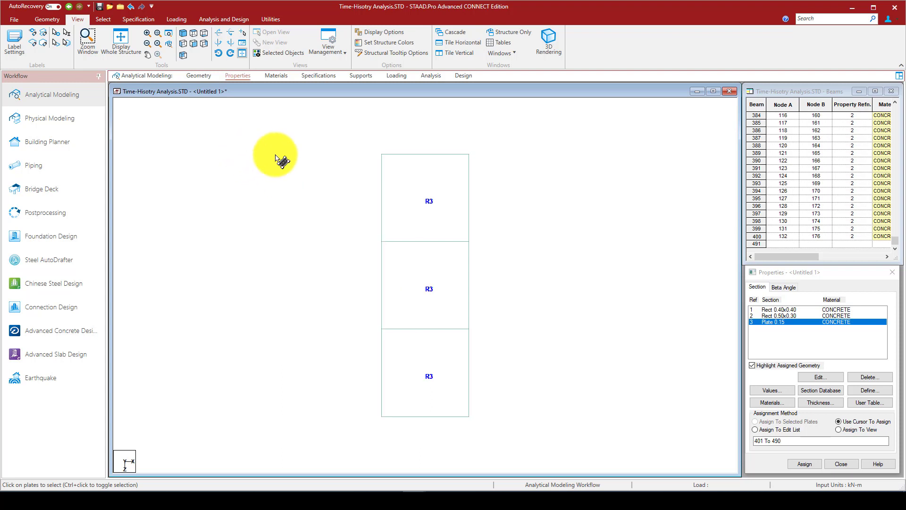
pyautogui.moveTo(328, 224); pyautogui.dragTo(519, 349)
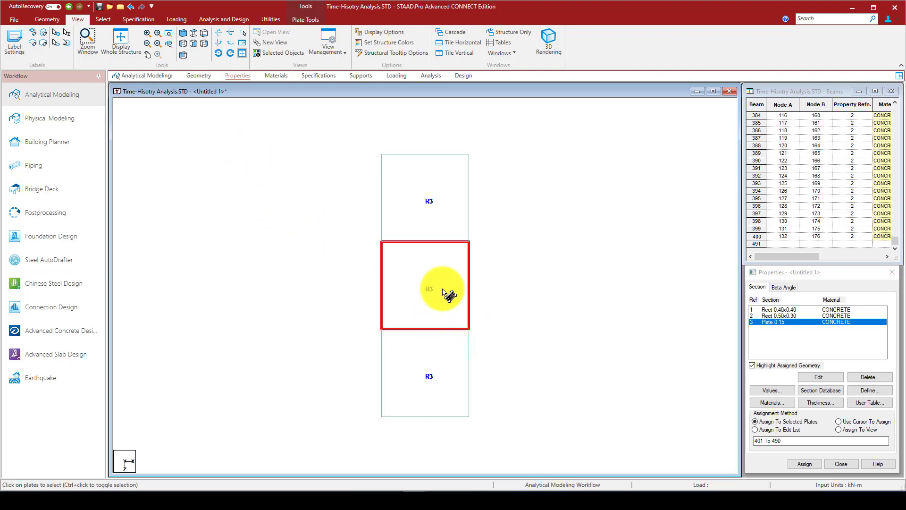
pyautogui.click(183, 33)
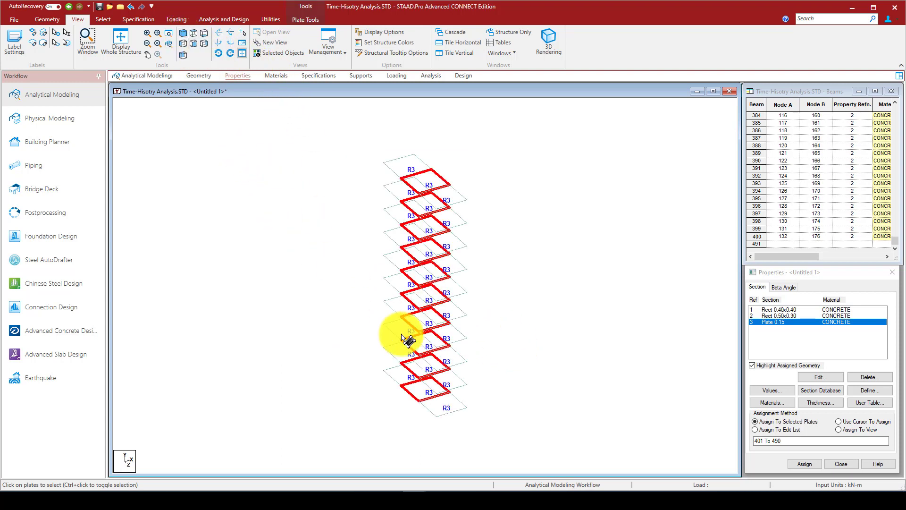
pyautogui.rightClick(496, 166)
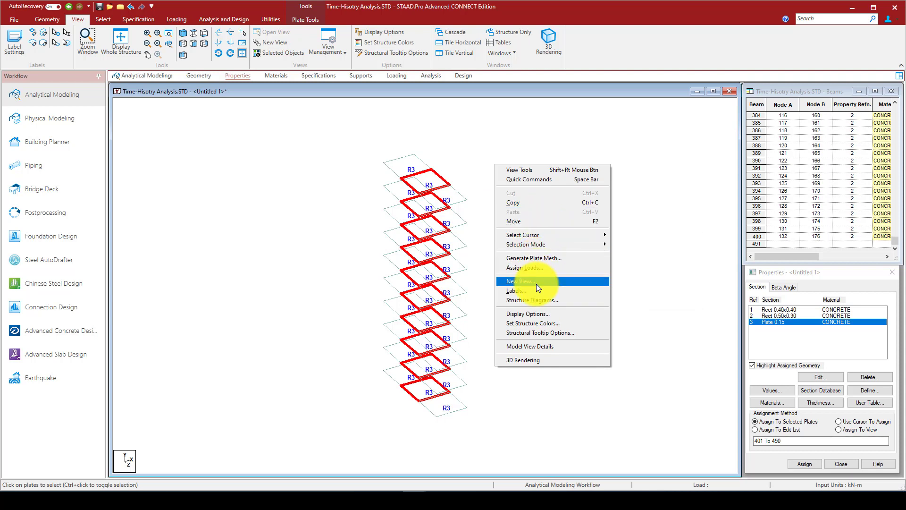
pyautogui.click(274, 41)
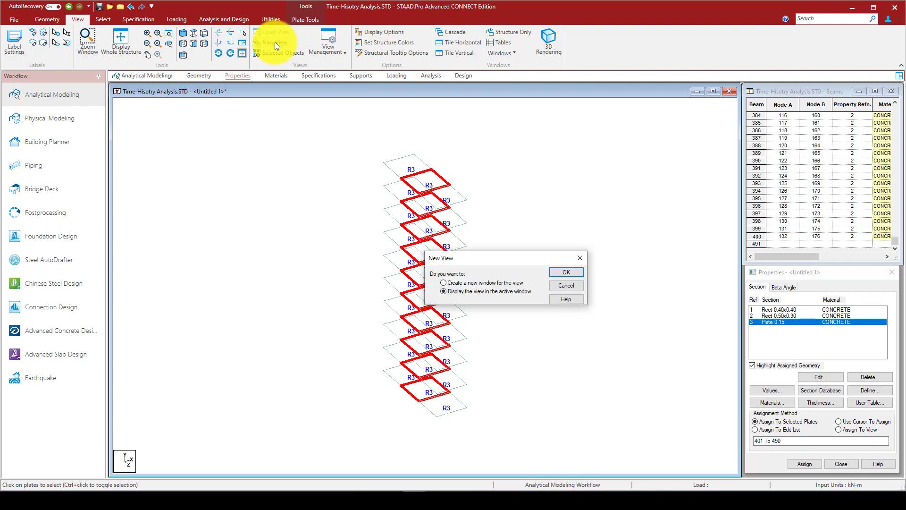
pyautogui.click(567, 272)
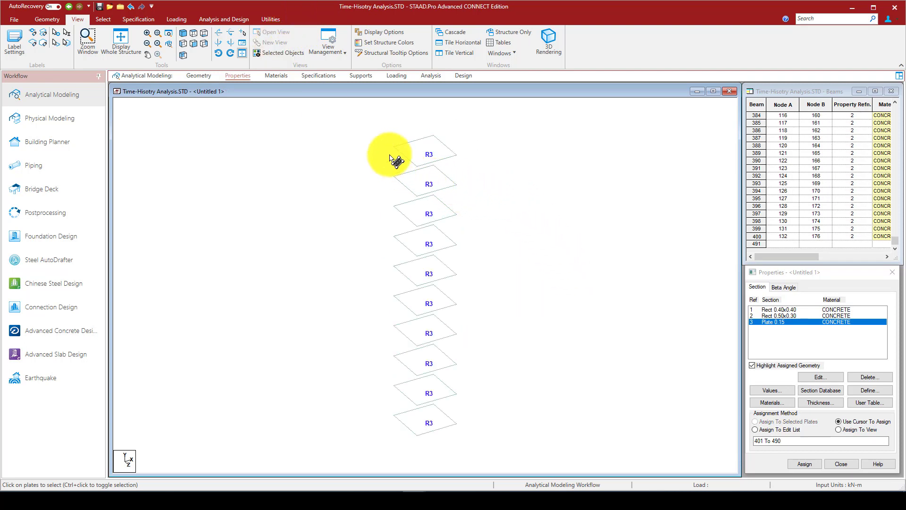
# - Delete the central plate on all ten storeys and redisplay the whole structure
pyautogui.moveTo(369, 120); pyautogui.dragTo(465, 460)
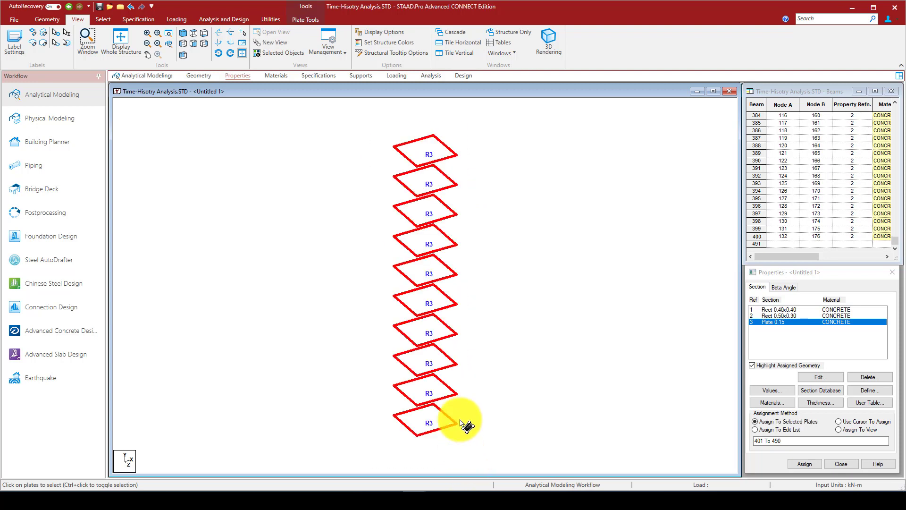
pyautogui.press('Delete')
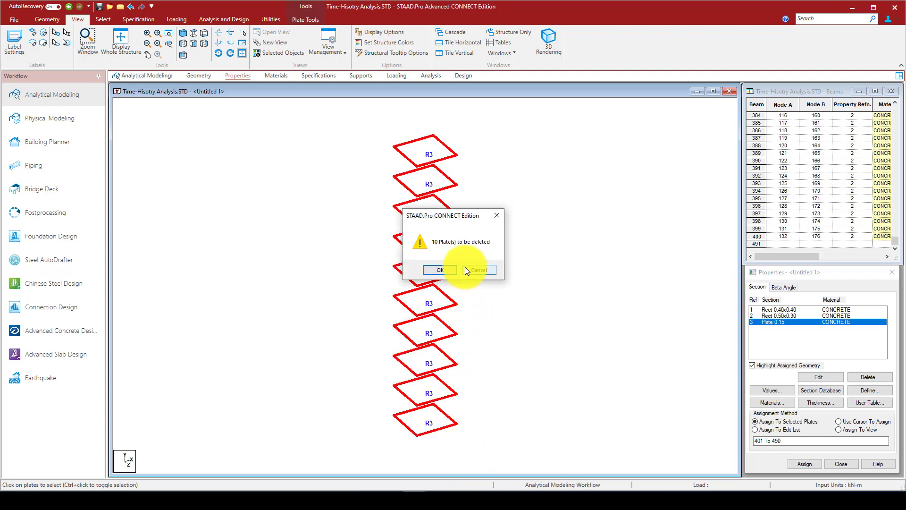
pyautogui.click(436, 271)
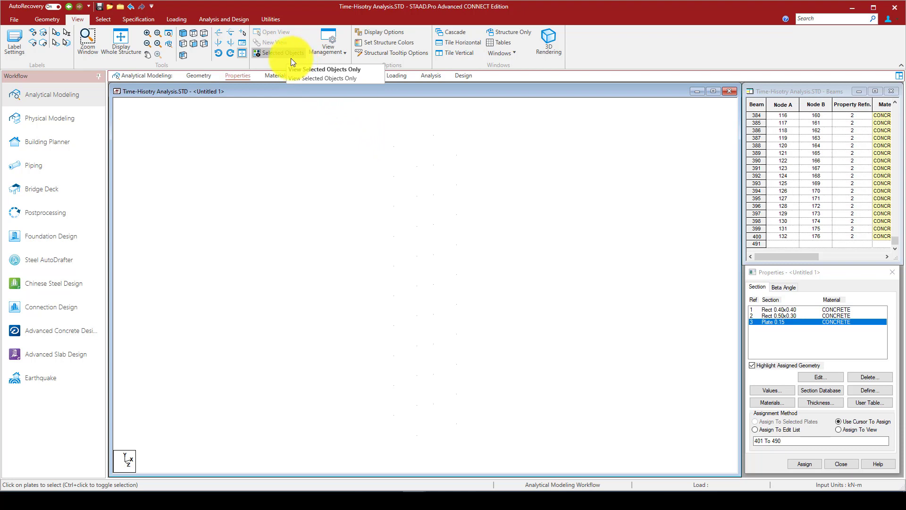
pyautogui.click(120, 41)
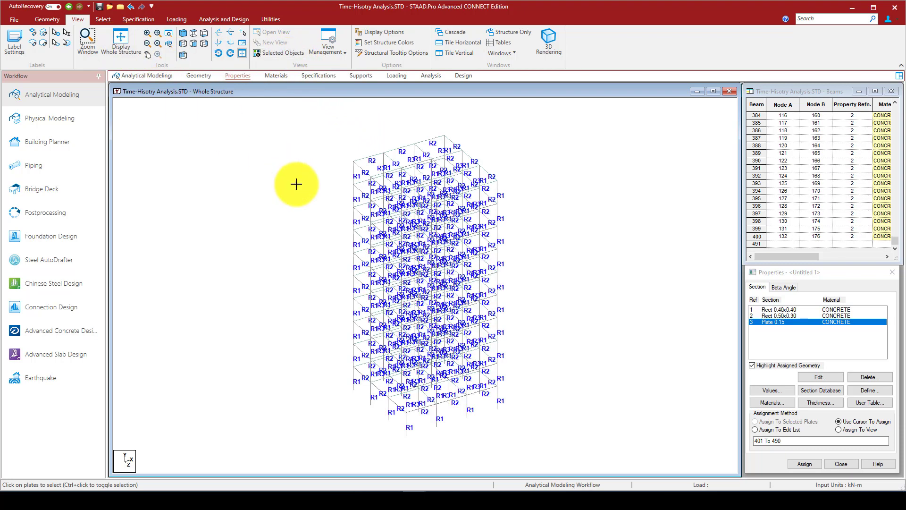
# - Inspect the central floor opening from several angles in a 3D rendered view, and close that view
pyautogui.rightClick(284, 142)
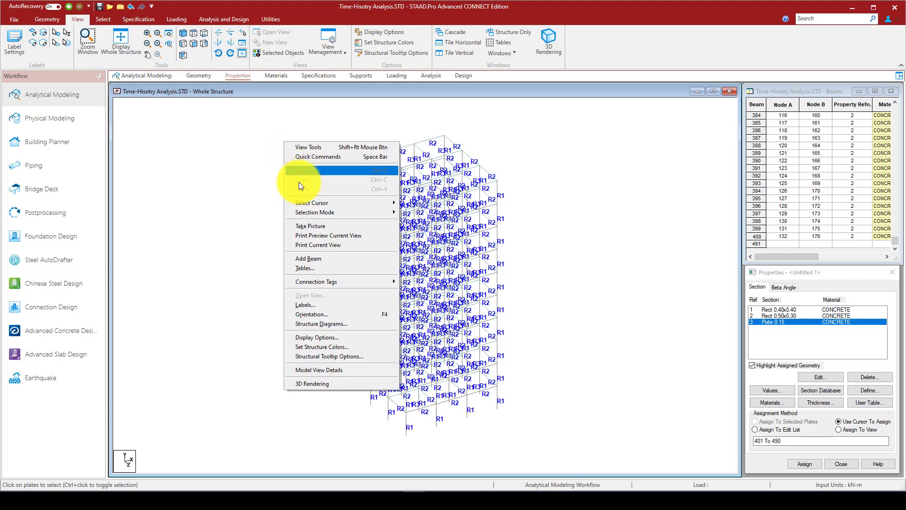
pyautogui.click(326, 384)
pyautogui.moveTo(444, 193); pyautogui.dragTo(651, 138)
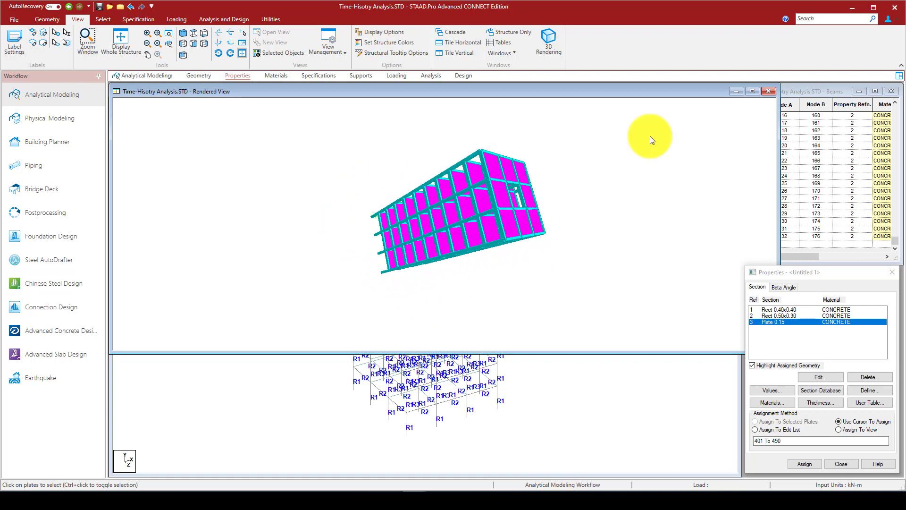
pyautogui.moveTo(528, 201); pyautogui.dragTo(496, 204)
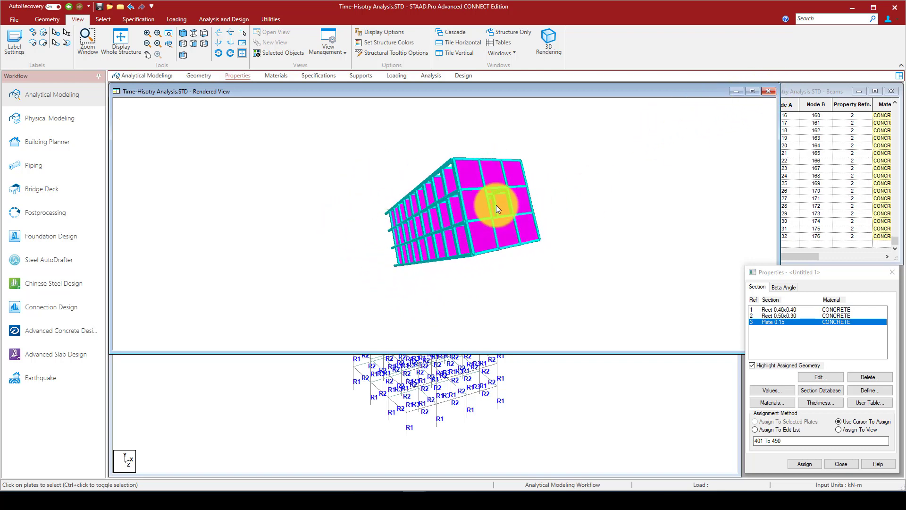
pyautogui.click(767, 92)
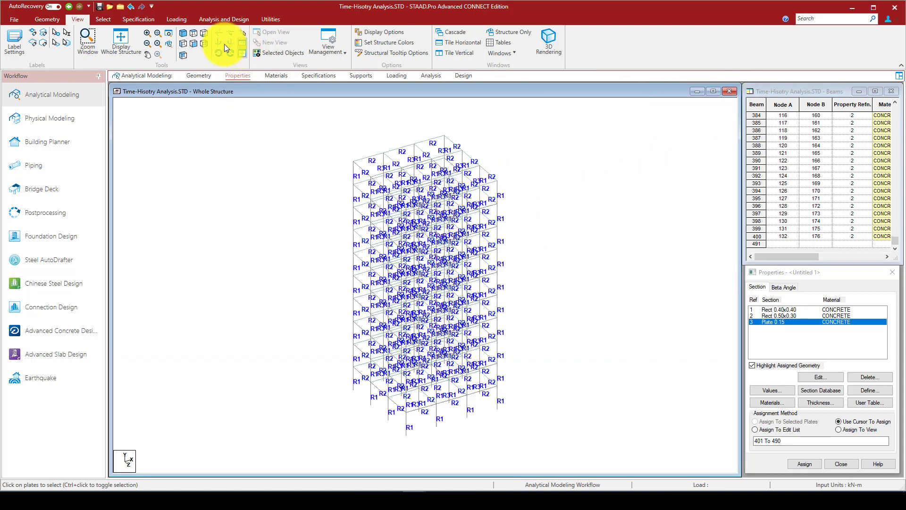
# - Check the floor plates around the central opening in plan view, selecting one corner-bay plate and clearing the selection
pyautogui.click(194, 32)
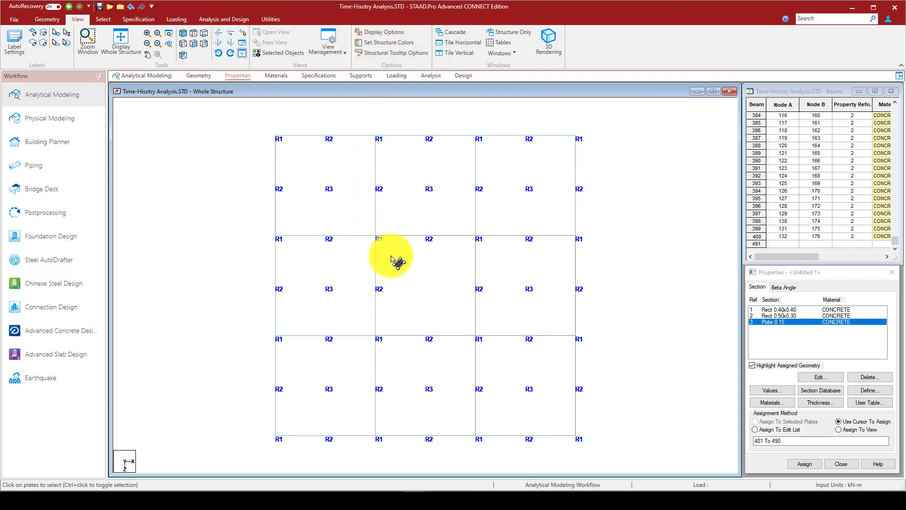
pyautogui.click(362, 226)
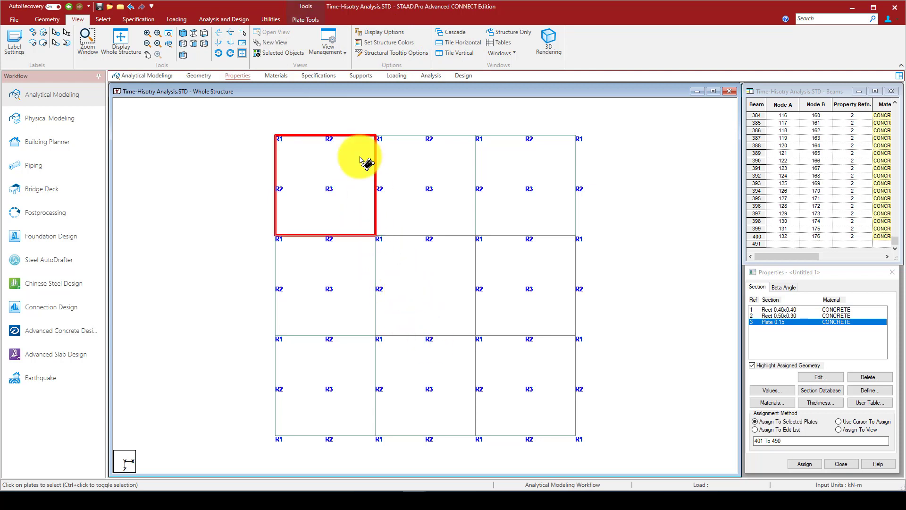
pyautogui.click(364, 125)
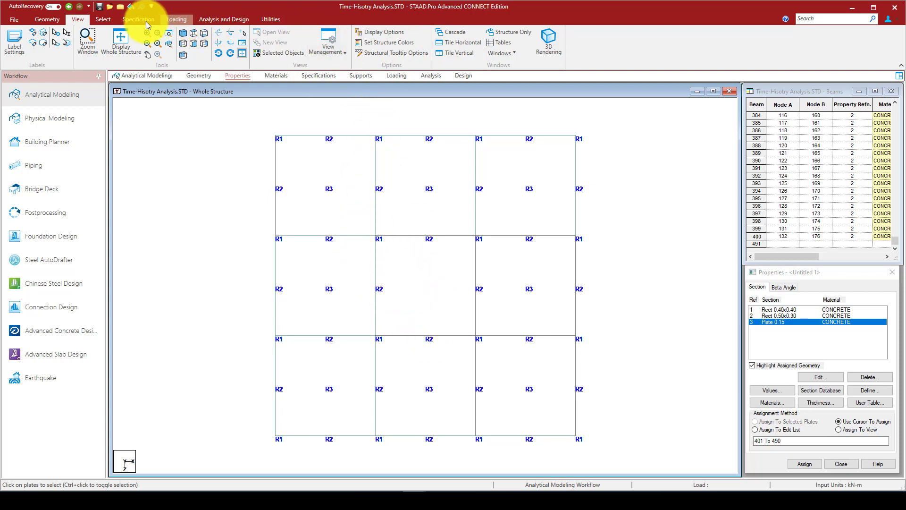
pyautogui.click(102, 19)
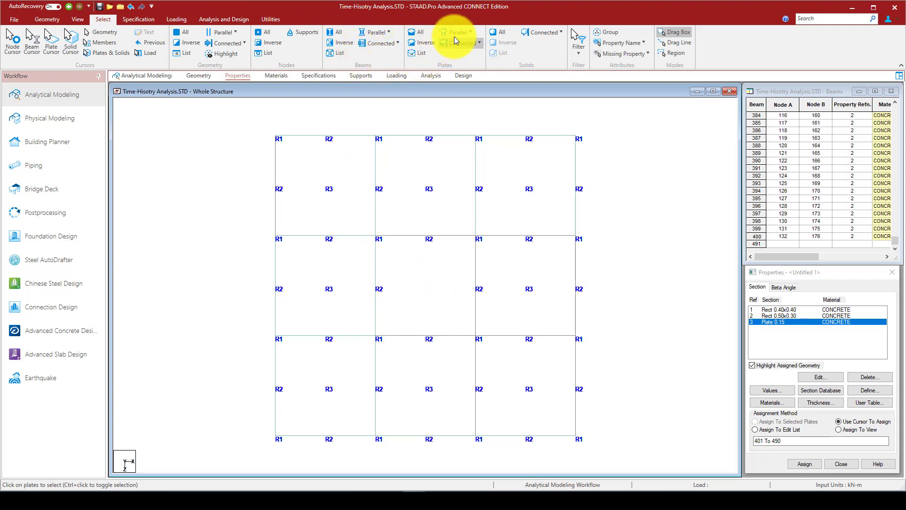
pyautogui.click(472, 33)
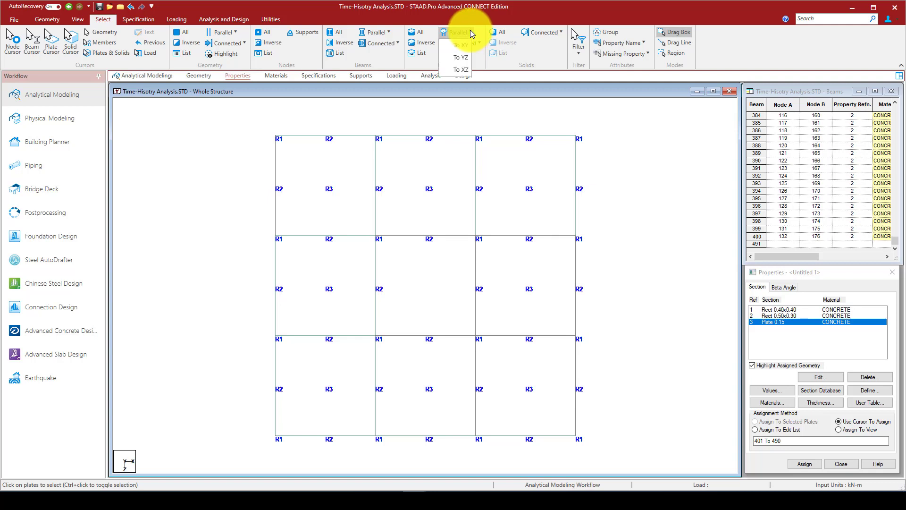
pyautogui.click(657, 455)
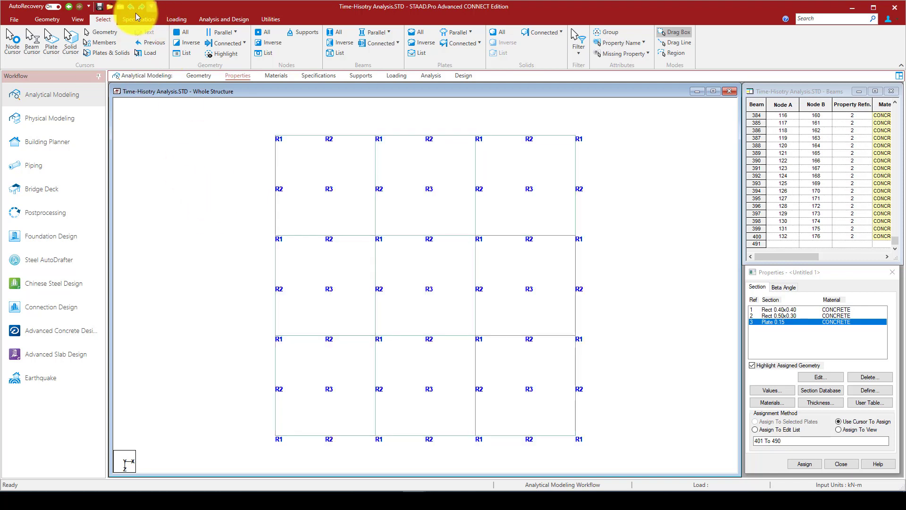
# - Inspect the floor plates and central opening in 3D renderings opened from the plan view, orbiting and zooming the model
pyautogui.rightClick(213, 168)
pyautogui.click(242, 409)
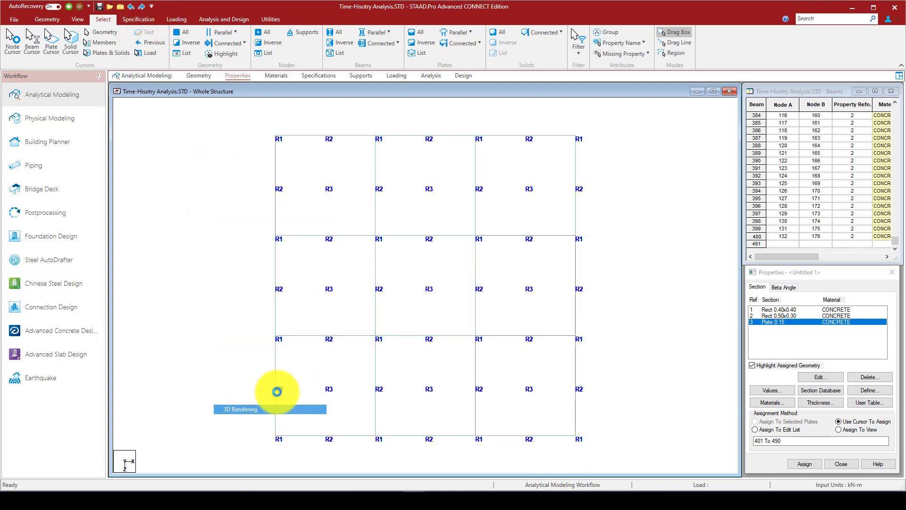
pyautogui.moveTo(468, 177); pyautogui.dragTo(477, 196)
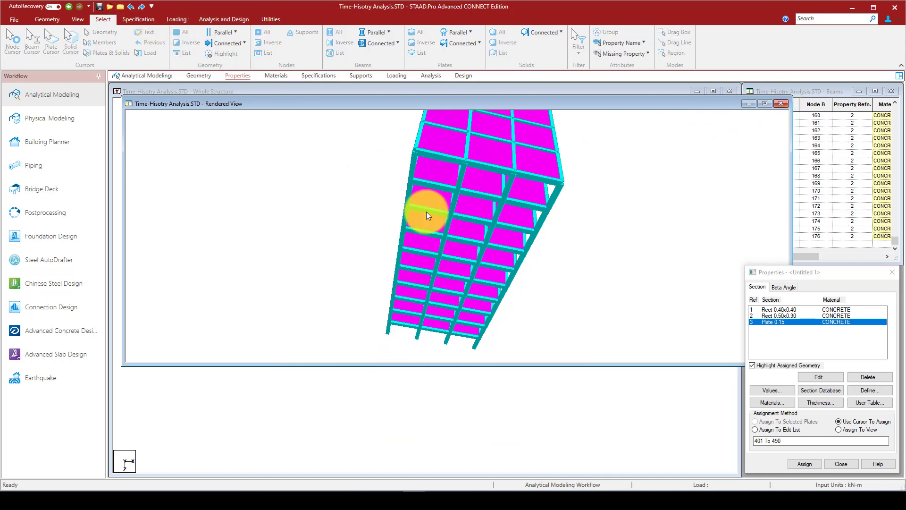
pyautogui.moveTo(426, 211); pyautogui.dragTo(463, 222)
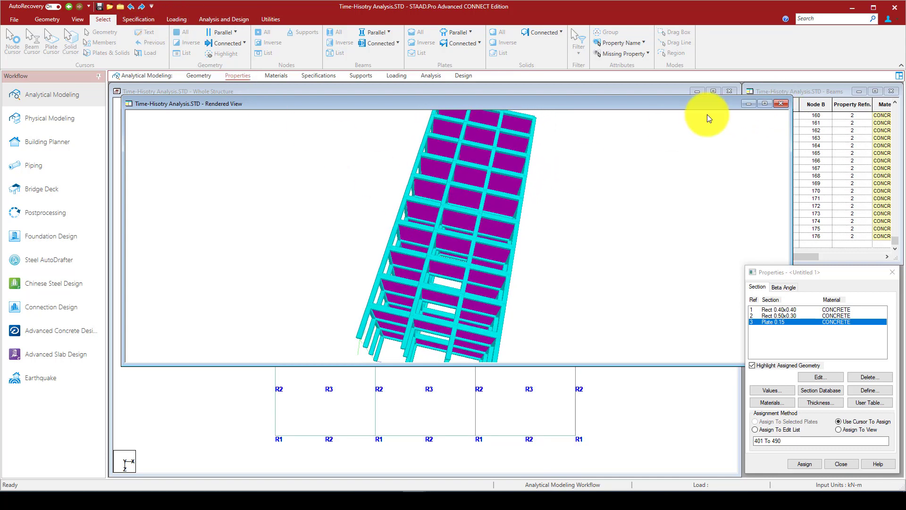
pyautogui.click(781, 104)
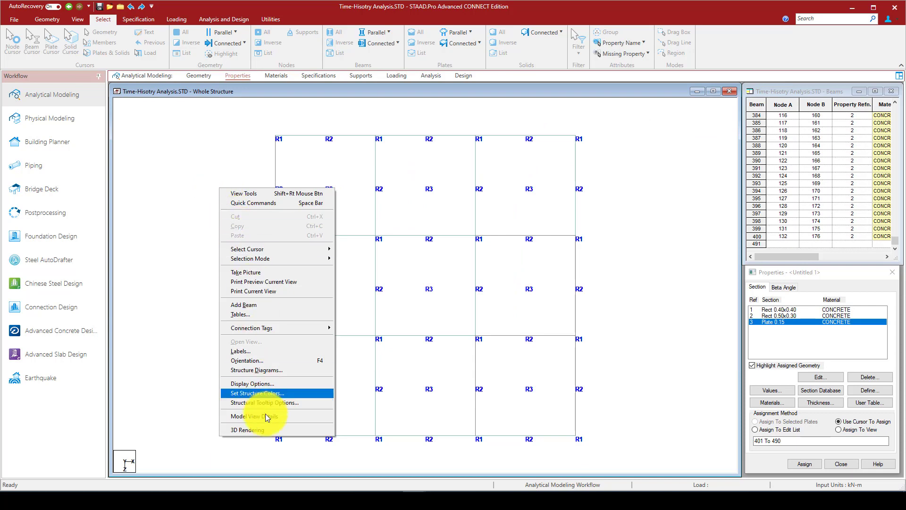
pyautogui.click(271, 429)
pyautogui.moveTo(468, 229); pyautogui.dragTo(451, 189)
pyautogui.scroll(5, 452, 189)
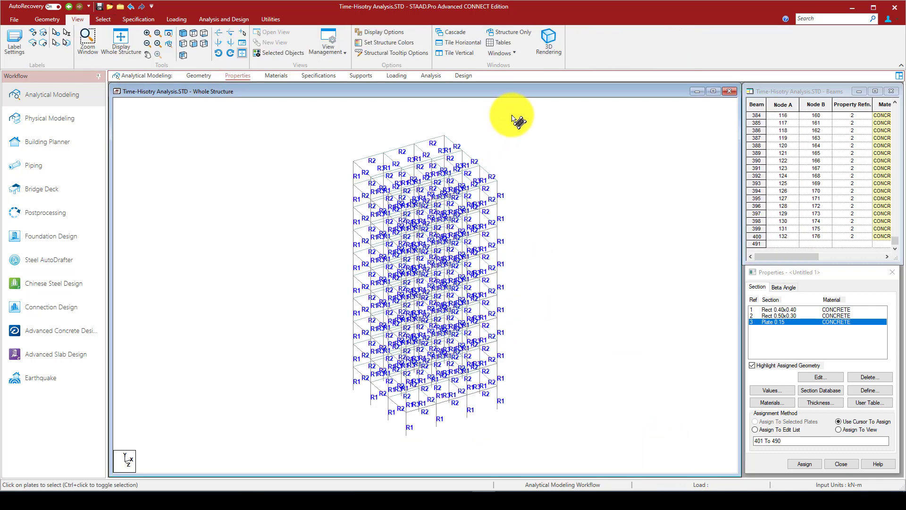
# - Render the whole structure in 3D from the isometric view, look at it from above, and close the rendering
pyautogui.rightClick(507, 121)
pyautogui.click(557, 364)
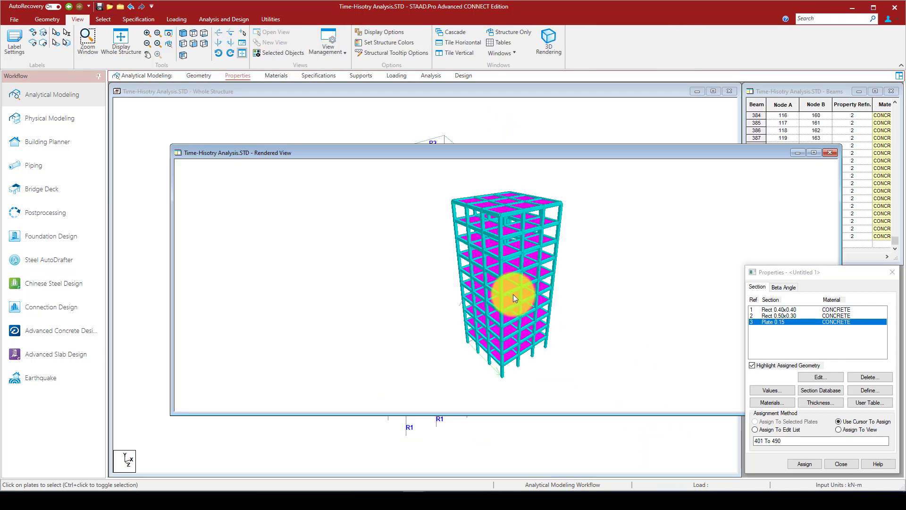
pyautogui.moveTo(514, 293); pyautogui.dragTo(474, 258)
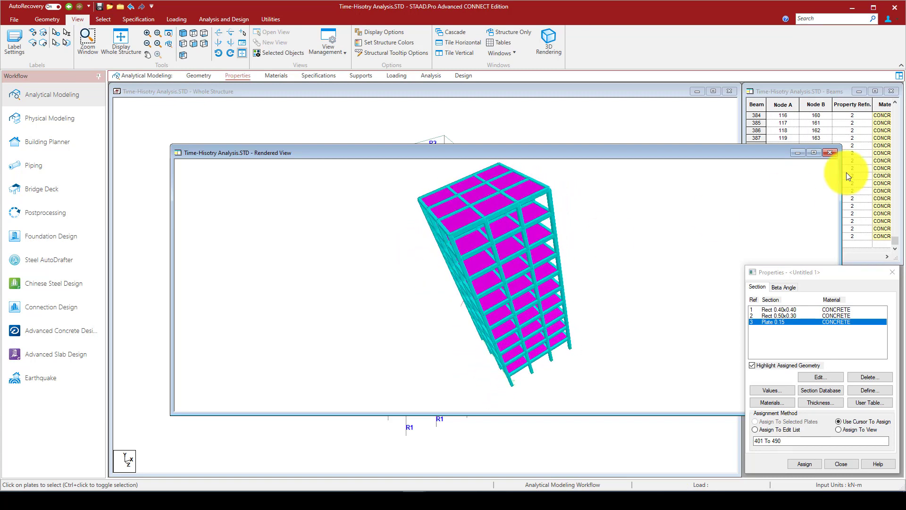
pyautogui.click(830, 152)
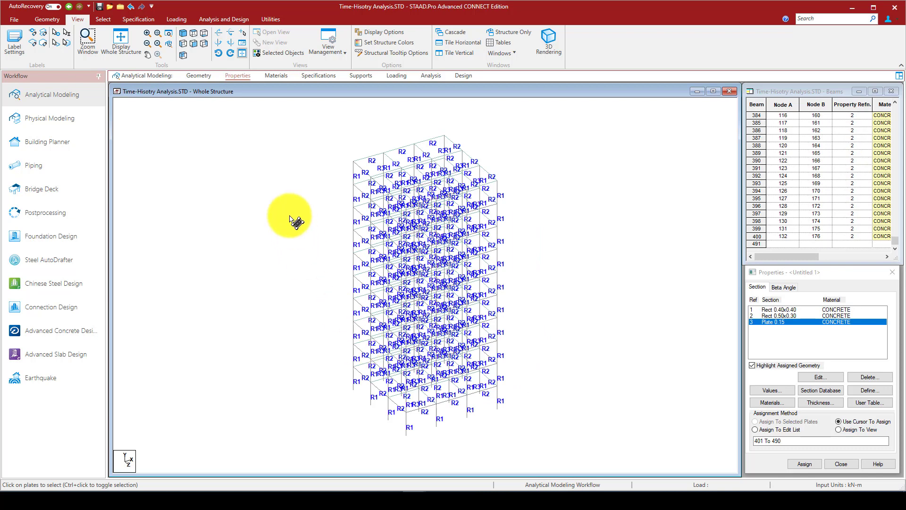
# - Review the material assignments and the isotropic properties of CONCRETE, closing the properties without changes
pyautogui.click(281, 75)
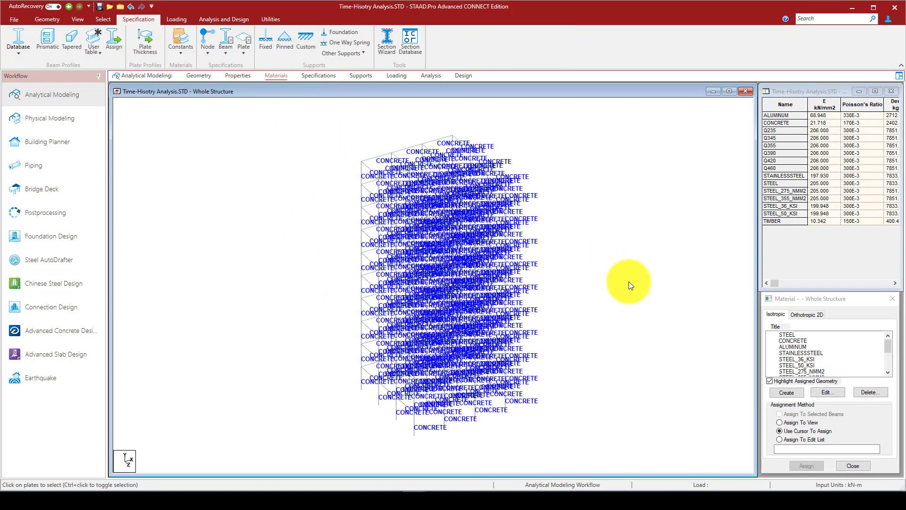
pyautogui.click(791, 340)
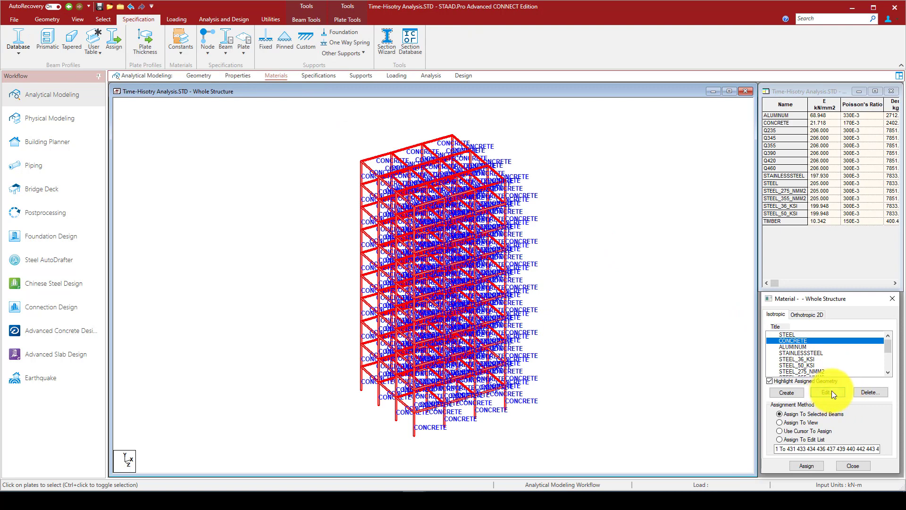
pyautogui.click(832, 392)
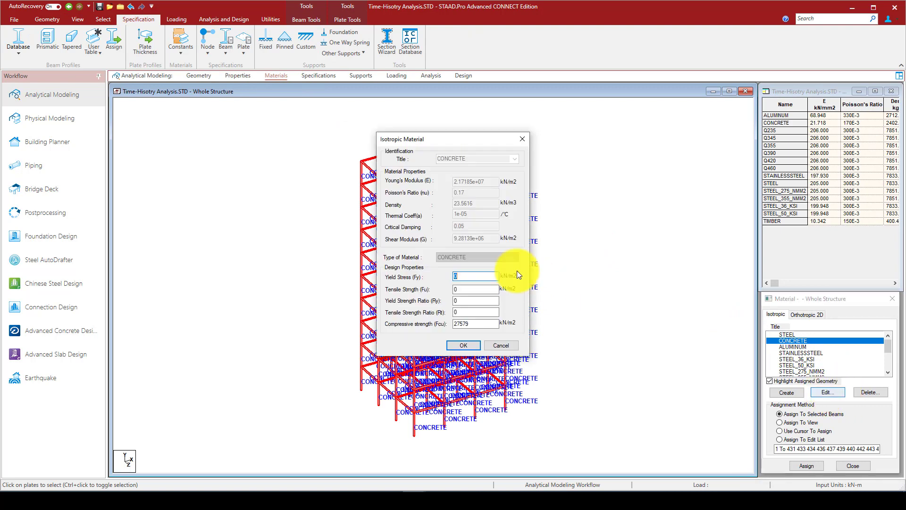
pyautogui.click(522, 139)
# - Examine the new isotropic material form, the available isotropic materials and the Orthotropic 2D list, and clear the member selection
pyautogui.moveTo(887, 341)
pyautogui.mouseDown()
pyautogui.moveTo(888, 377)
pyautogui.moveTo(886, 343)
pyautogui.mouseUp()
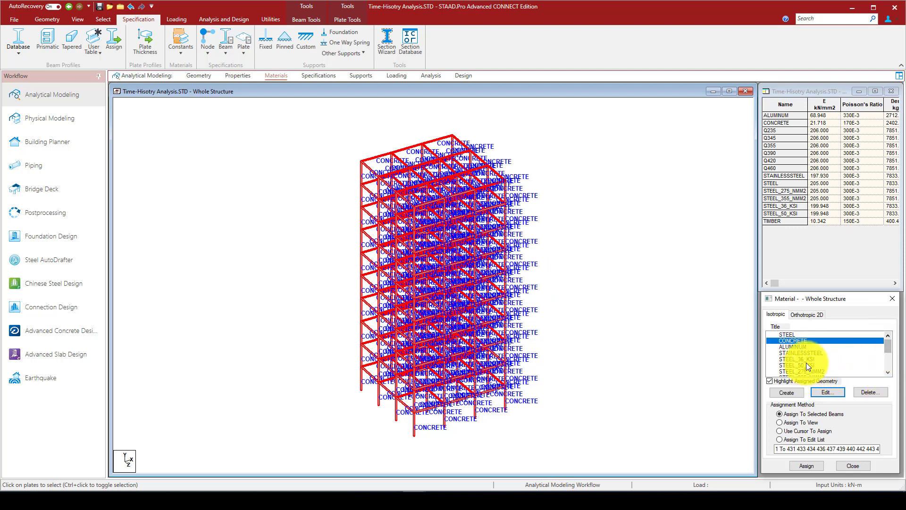
pyautogui.click(787, 393)
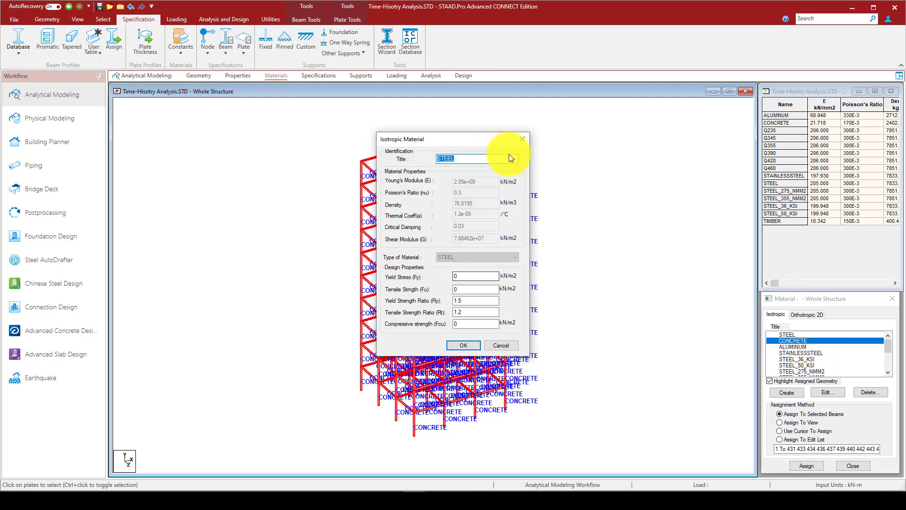
pyautogui.click(521, 139)
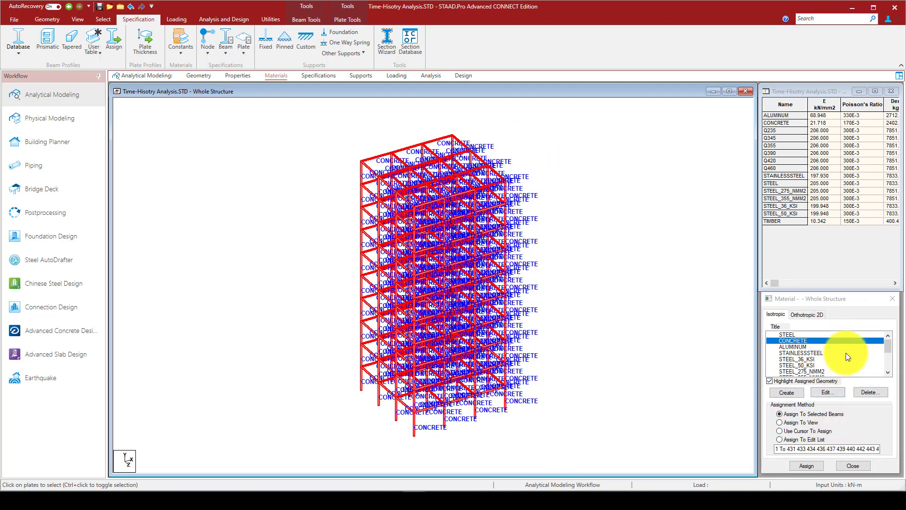
pyautogui.scroll(-3, 846, 351)
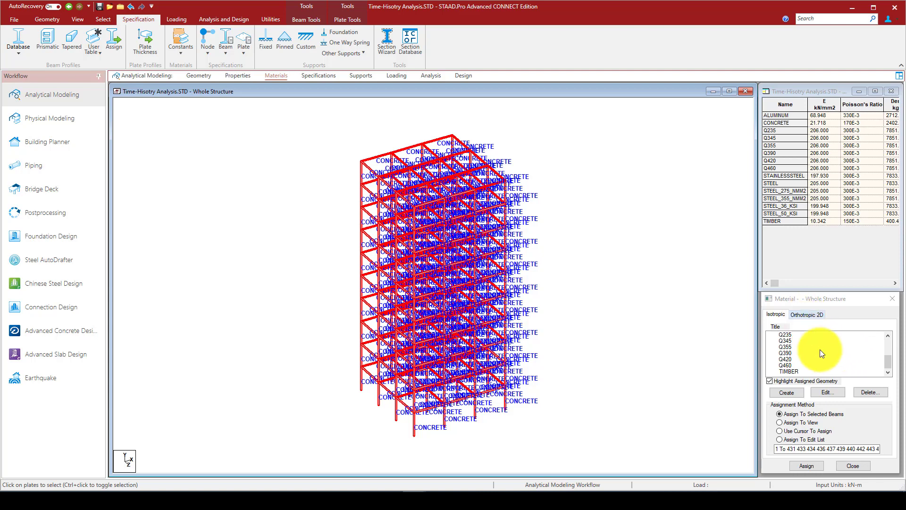
pyautogui.scroll(3, 817, 363)
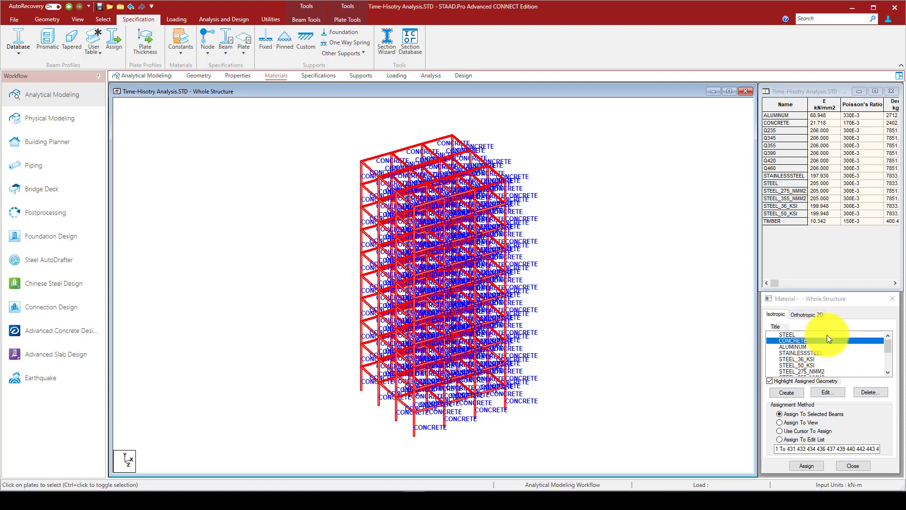
pyautogui.click(811, 315)
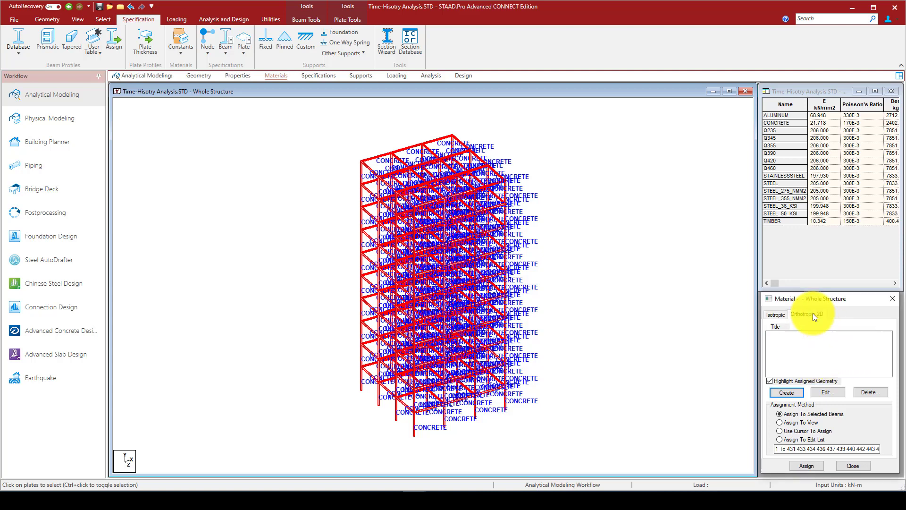
pyautogui.click(672, 456)
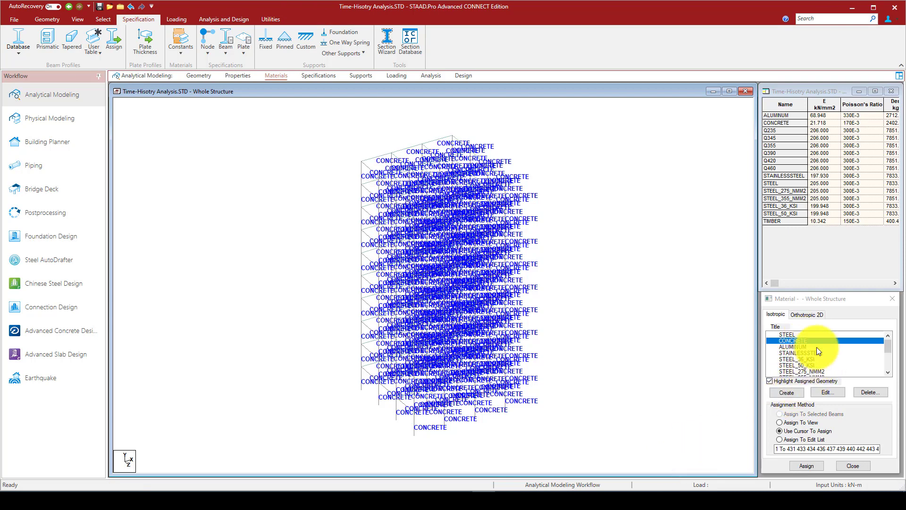
# - Edit the CONCRETE material and enter a new compressive strength (Fcu) in kN/m2
pyautogui.click(826, 392)
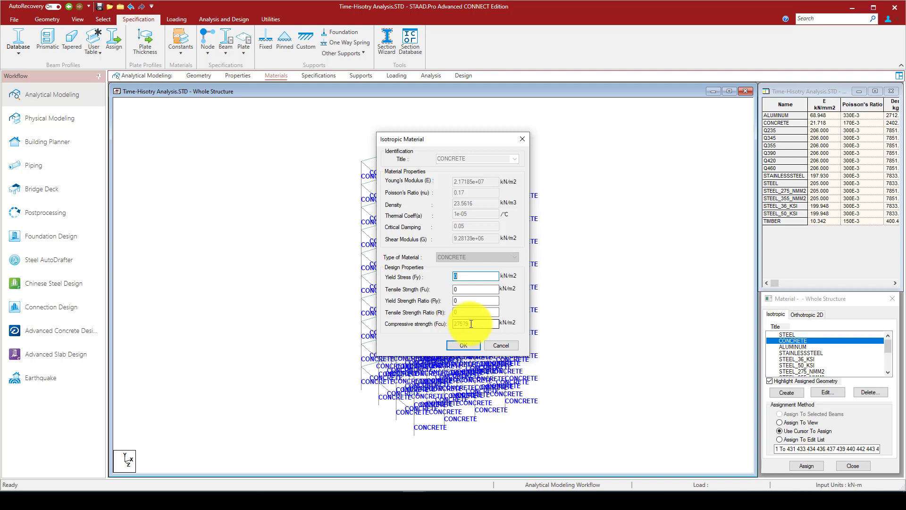
pyautogui.moveTo(474, 324); pyautogui.dragTo(453, 324)
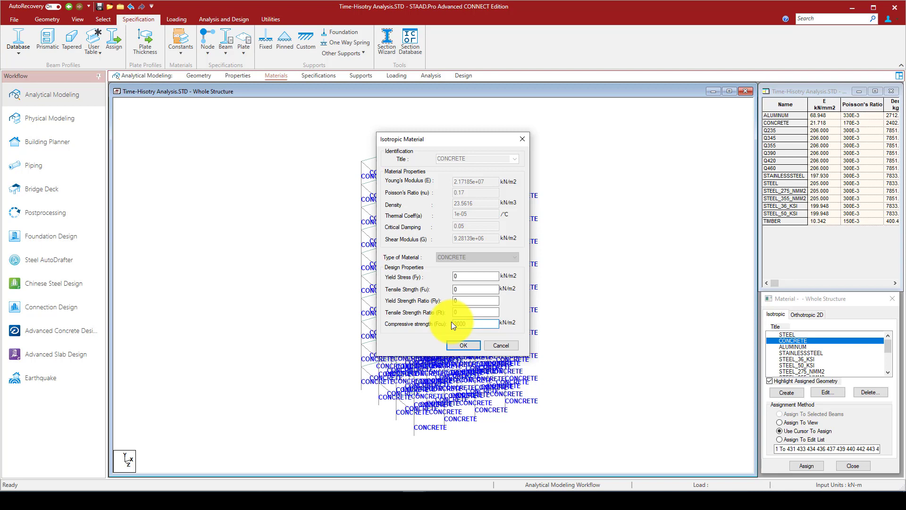
pyautogui.click(461, 346)
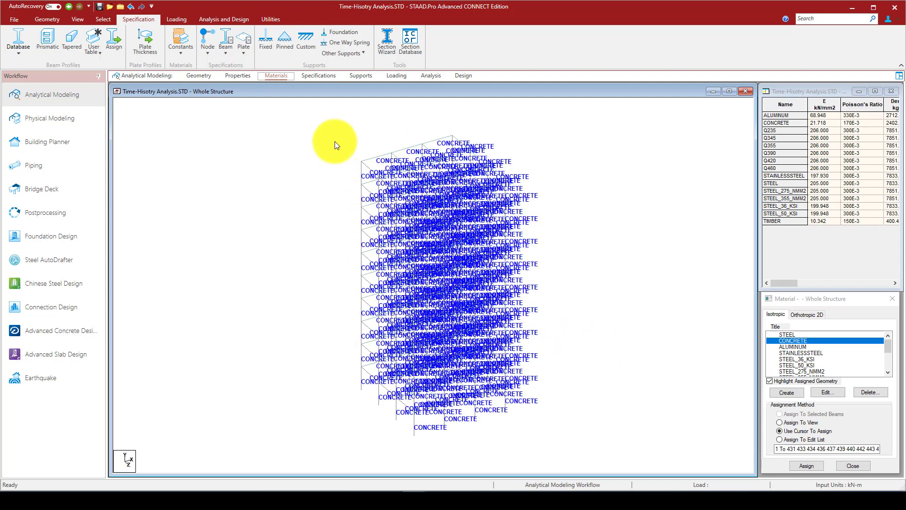
# - Show the frame in front elevation on the Supports page and create a fixed support
pyautogui.click(359, 75)
pyautogui.click(78, 19)
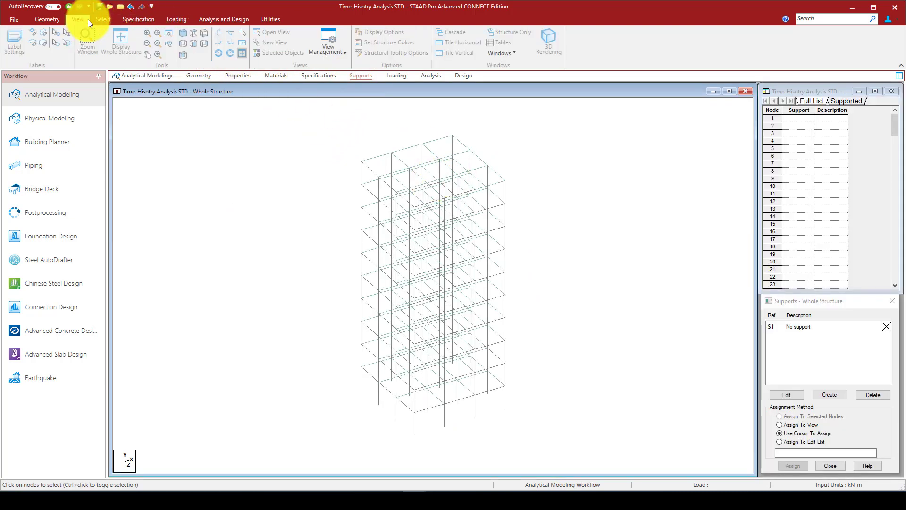
pyautogui.click(194, 44)
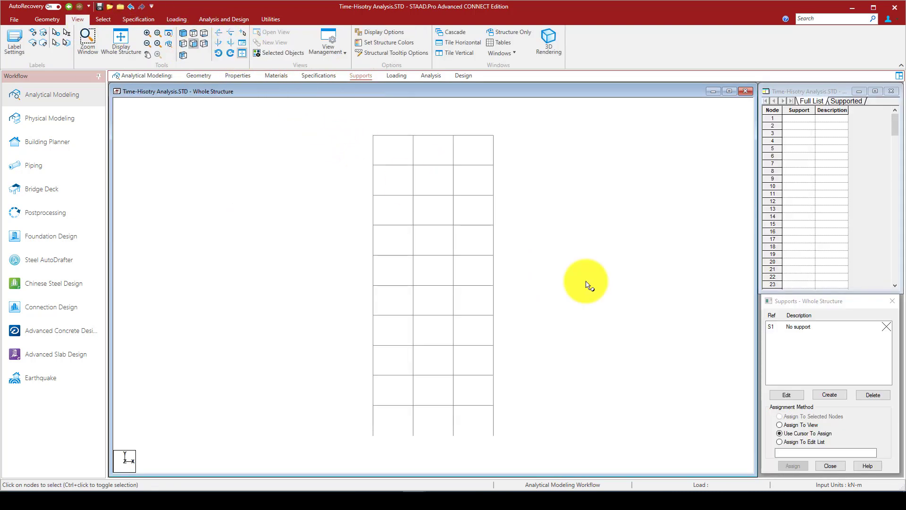
pyautogui.click(823, 395)
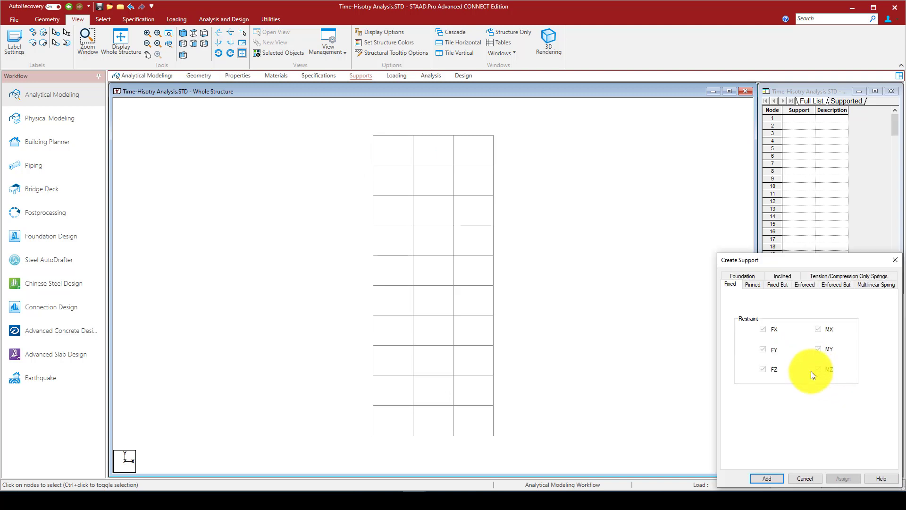
pyautogui.click(766, 478)
# - Assign the fixed support to all column base nodes and return the frame to the isometric view
pyautogui.click(797, 336)
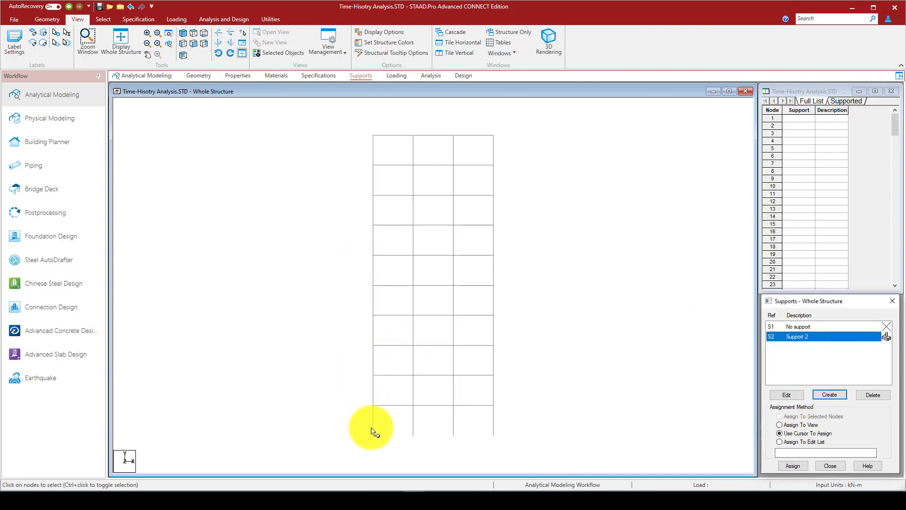
pyautogui.moveTo(355, 417); pyautogui.dragTo(508, 447)
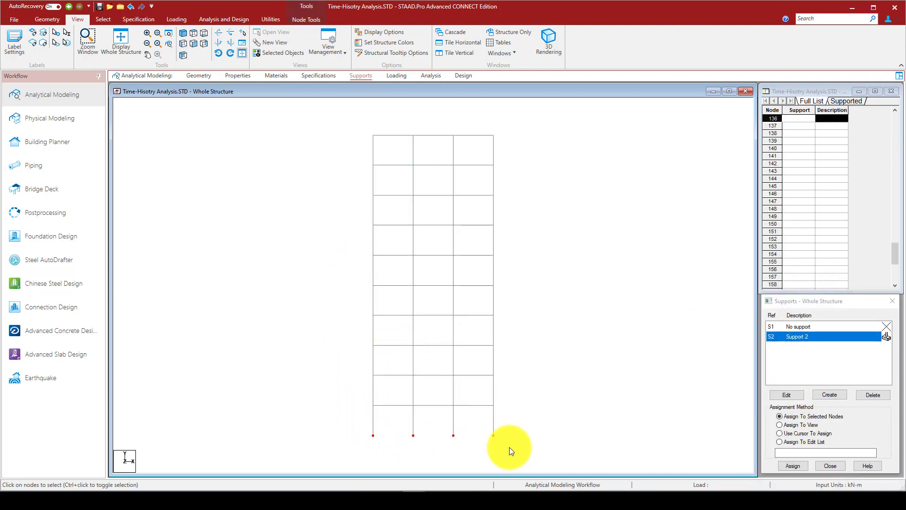
pyautogui.click(796, 465)
pyautogui.click(849, 417)
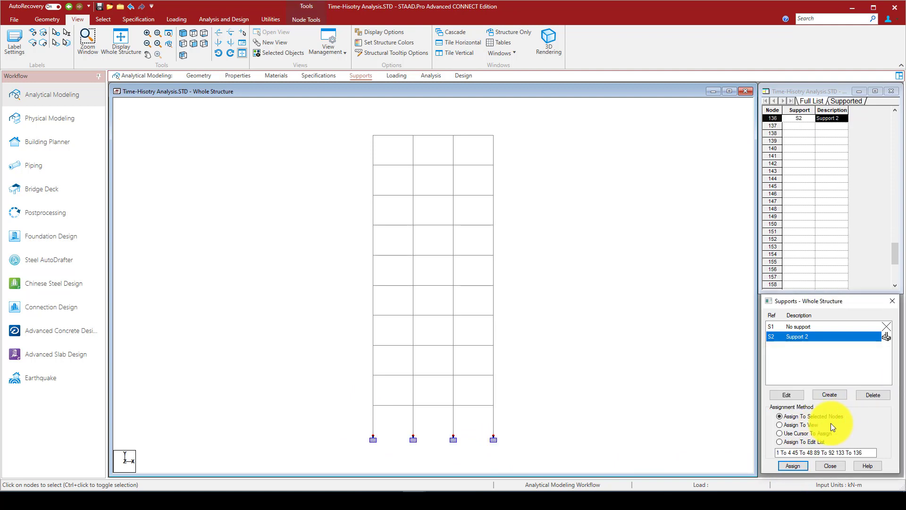
pyautogui.click(183, 33)
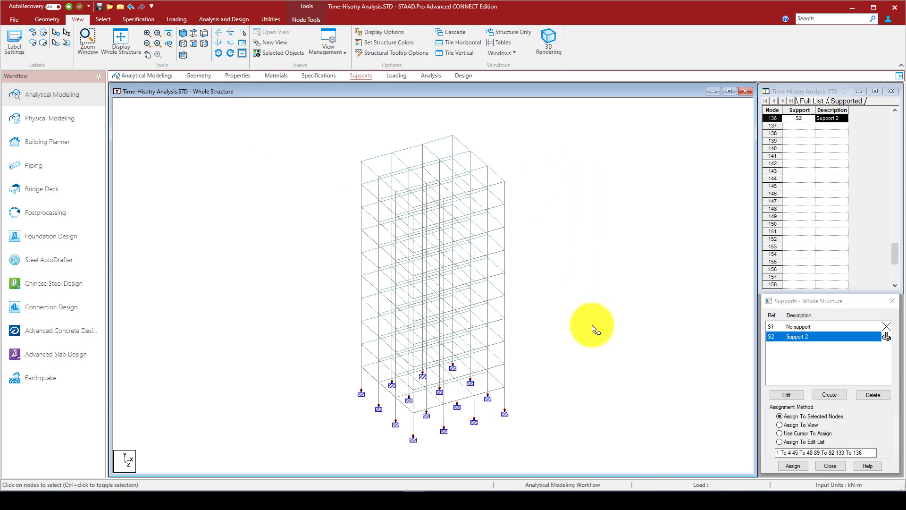
# - Start a new time history definition on the Loading page and set the integration time step to 0.01 sec
pyautogui.click(392, 76)
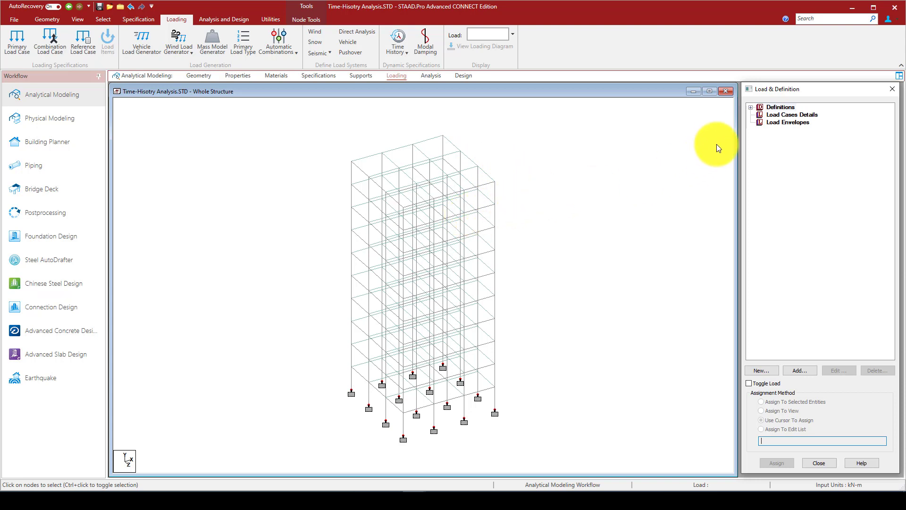
pyautogui.click(751, 108)
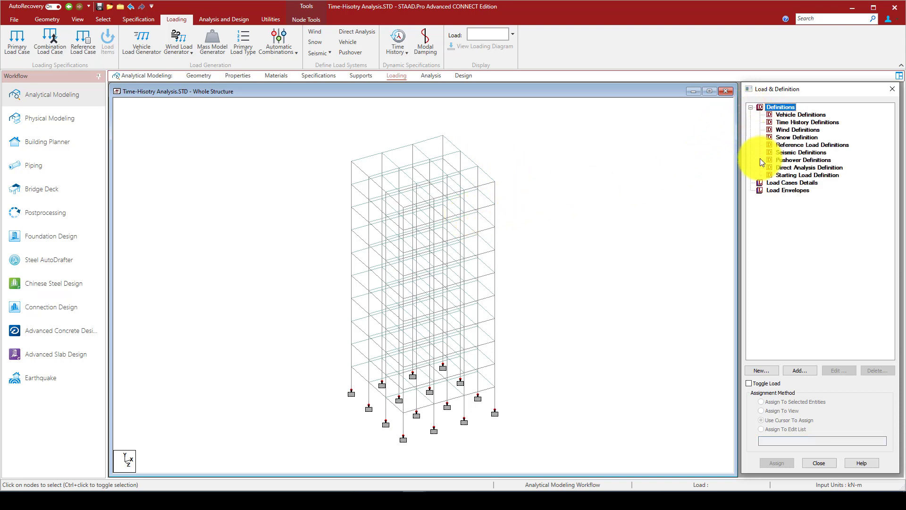
pyautogui.click(822, 123)
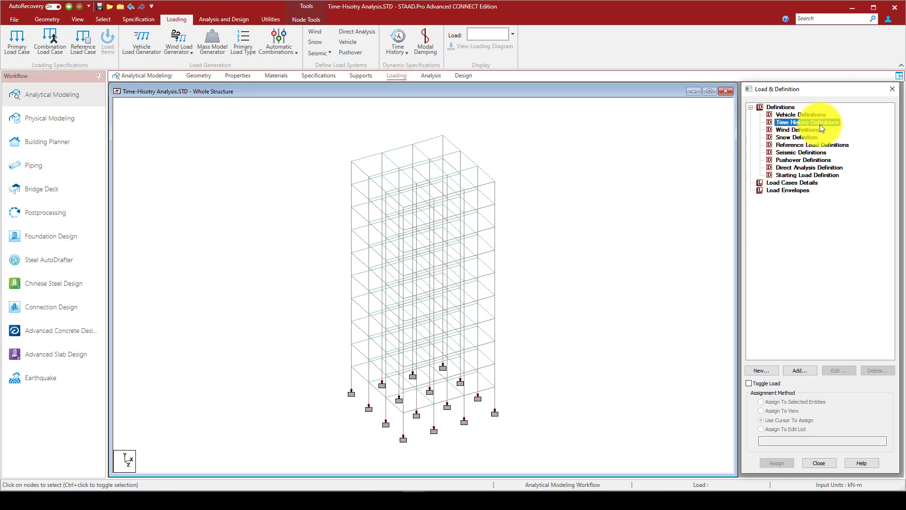
pyautogui.click(797, 370)
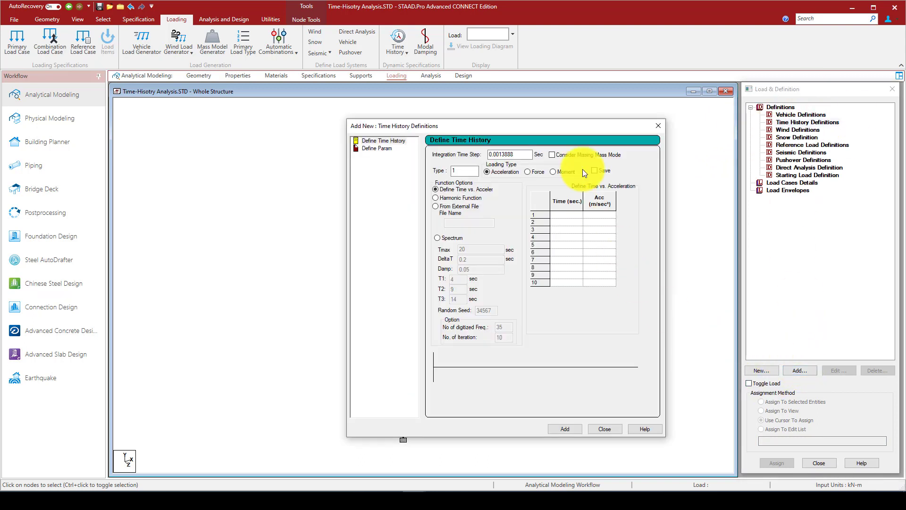
pyautogui.moveTo(559, 125); pyautogui.dragTo(543, 122)
pyautogui.moveTo(517, 151); pyautogui.dragTo(482, 150)
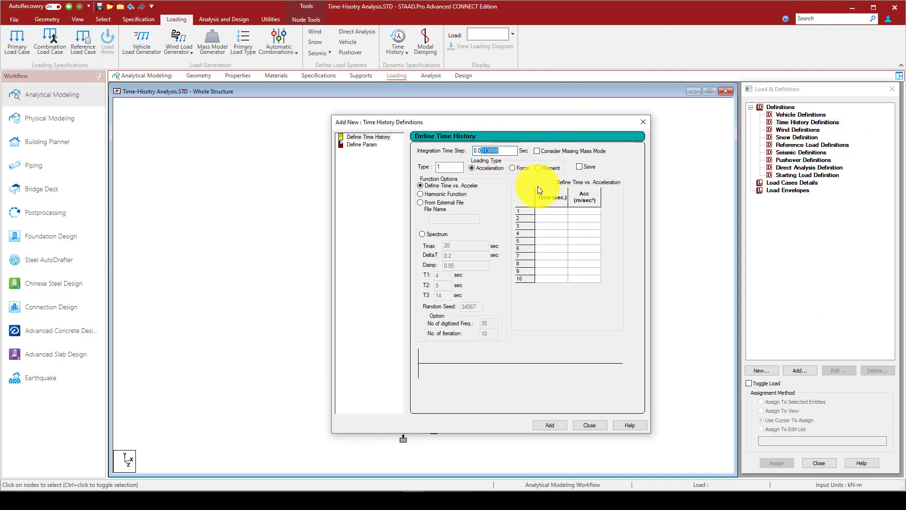
pyautogui.write('1')
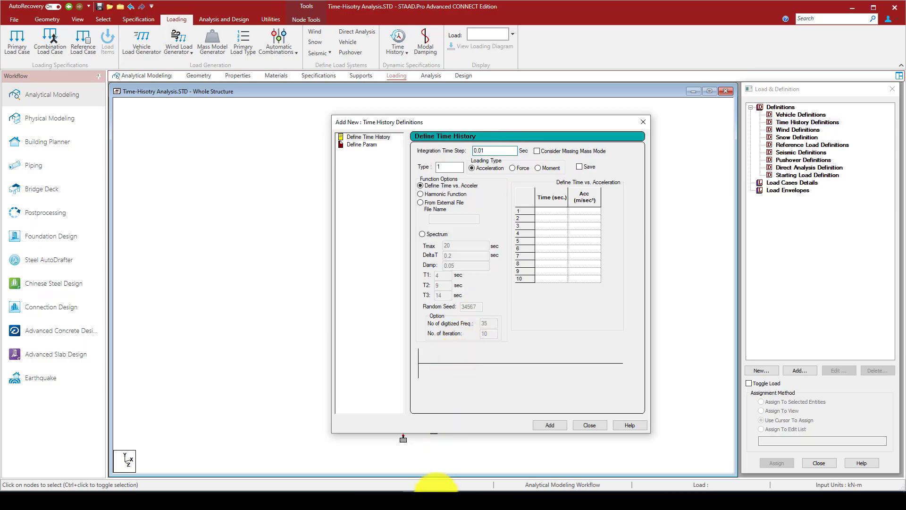
# - Switch to SeismoSignal to check the time interval of the Kobe acceleration record, and return to STAAD.Pro
pyautogui.click(435, 498)
pyautogui.click(25, 149)
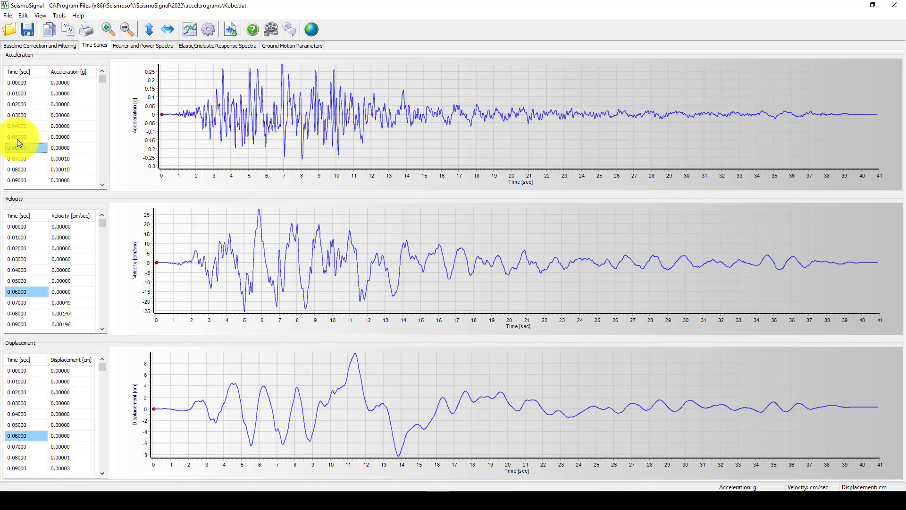
pyautogui.click(20, 137)
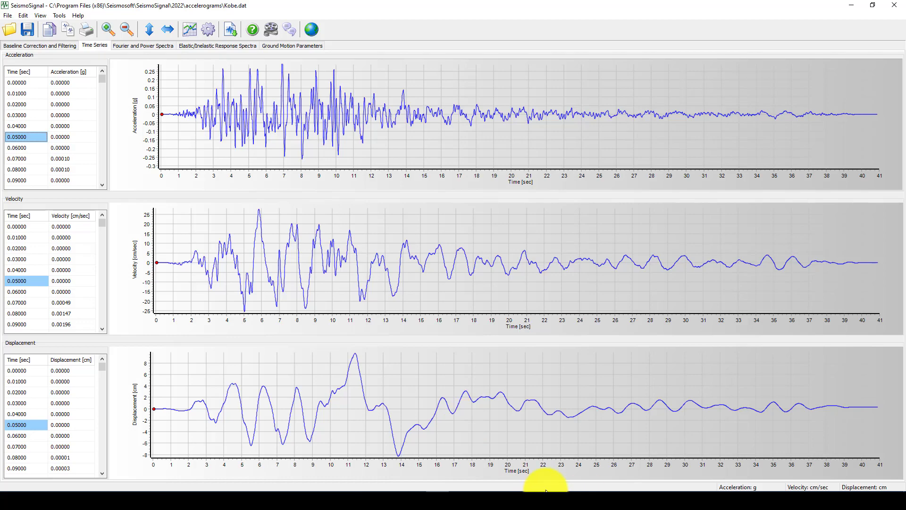
pyautogui.moveTo(431, 501)
pyautogui.click(460, 432)
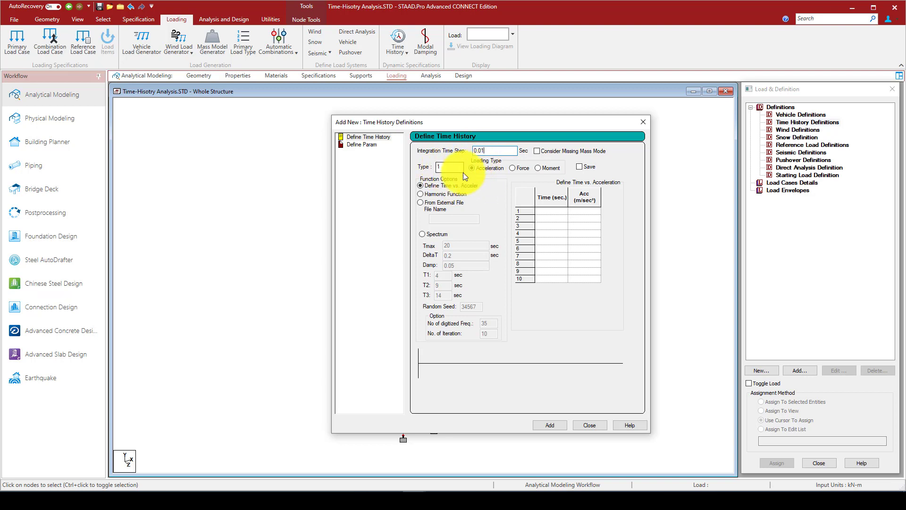
# - Set the time history function to come from an external file and copy the file name Kobe.txt from the Push-StaadPro folder
pyautogui.click(426, 203)
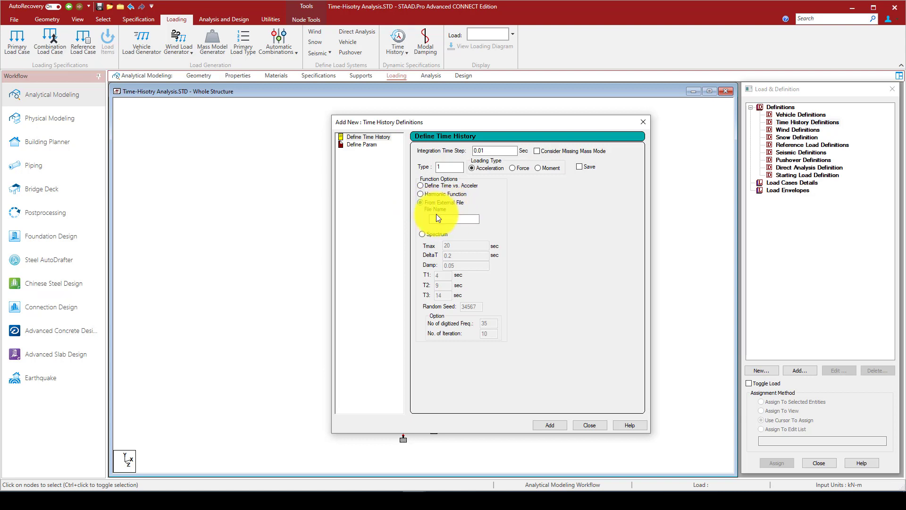
pyautogui.click(443, 218)
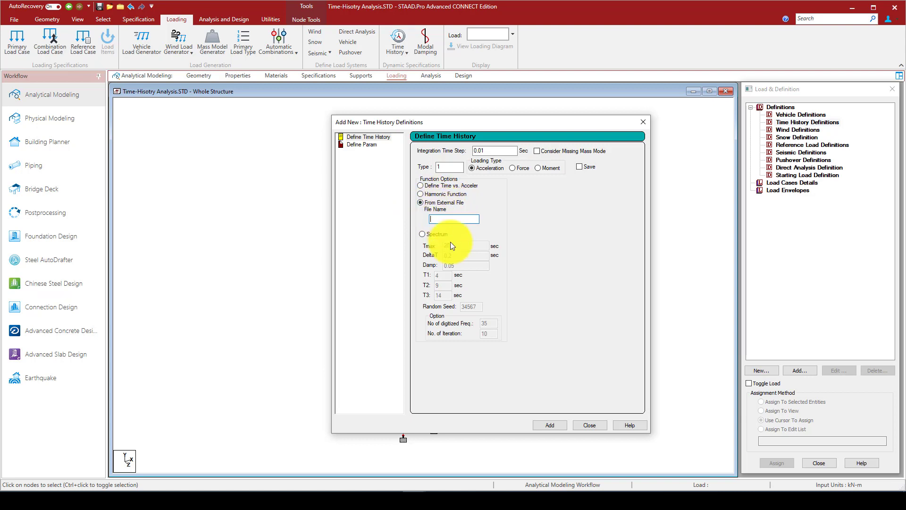
pyautogui.click(94, 460)
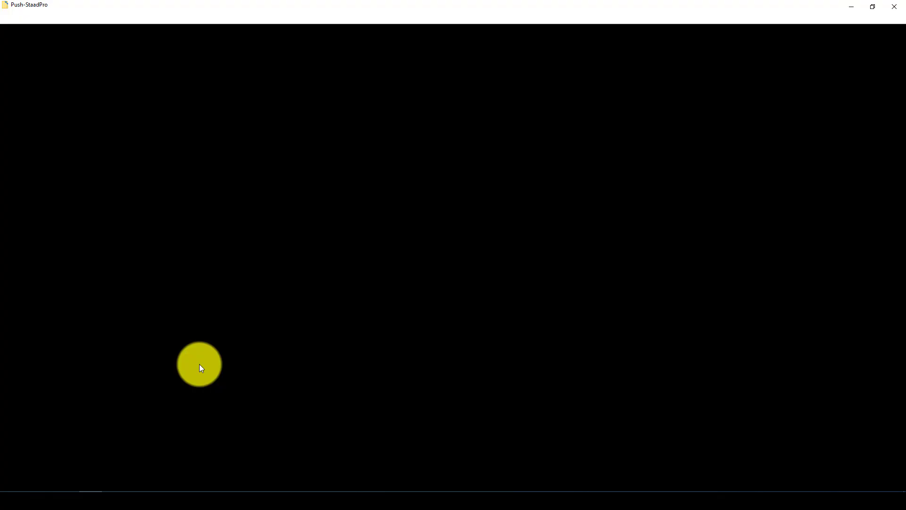
pyautogui.rightClick(182, 178)
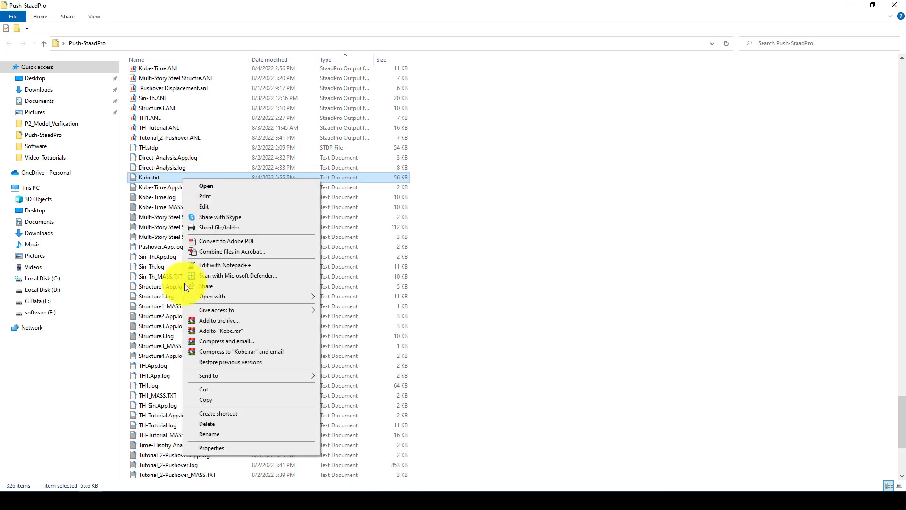
pyautogui.click(204, 432)
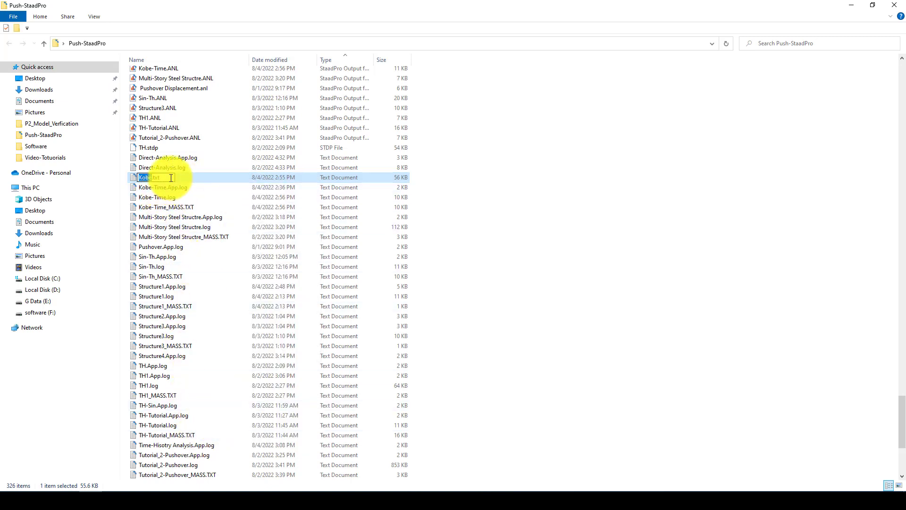
pyautogui.moveTo(170, 178); pyautogui.dragTo(135, 177)
pyautogui.hotkey('ctrl', 'c')
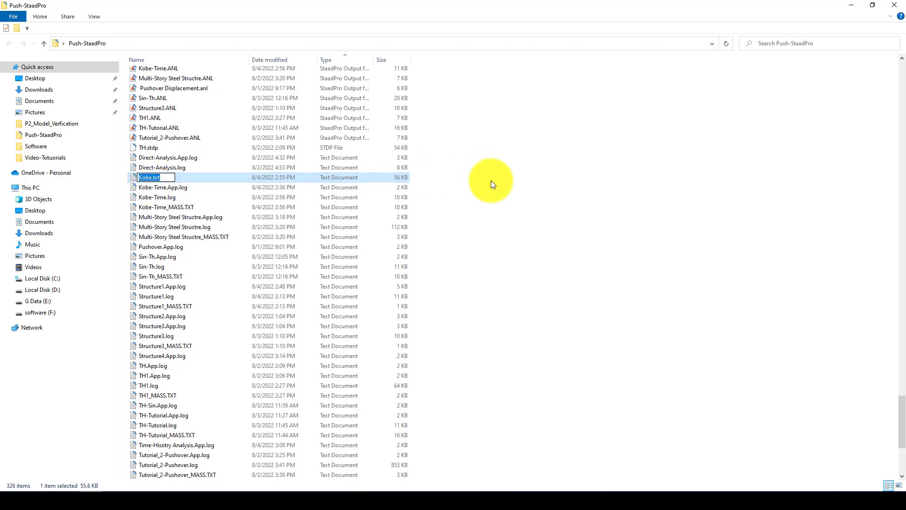
pyautogui.click(481, 184)
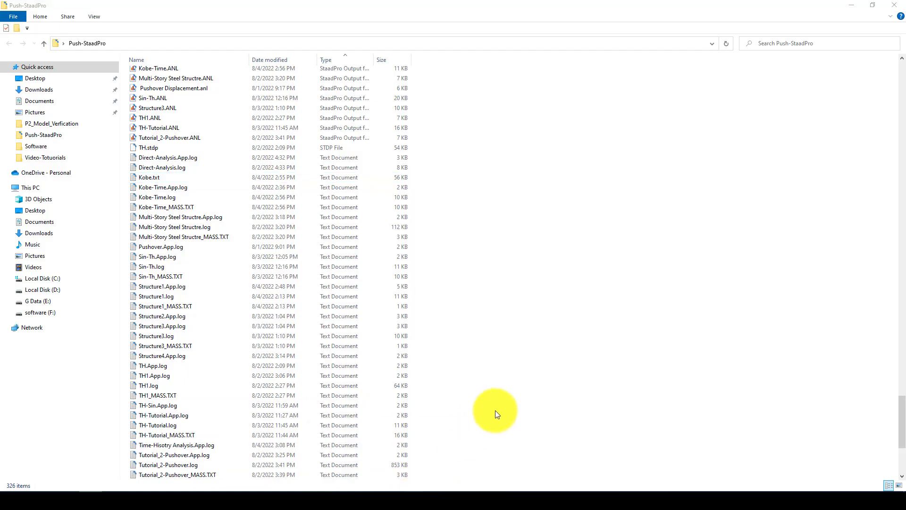
# - Enter Kobe.txt as the external file name in STAAD.Pro and add the type 1 acceleration definition
pyautogui.click(433, 454)
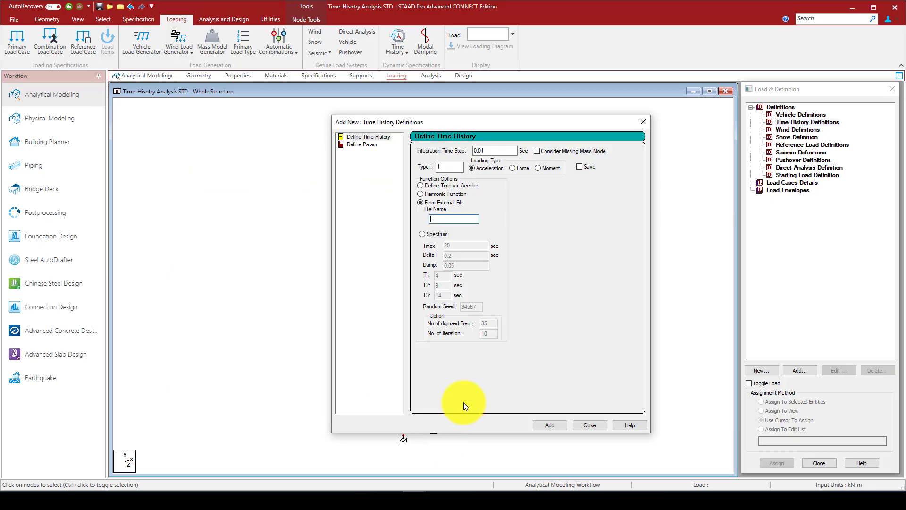
pyautogui.click(441, 219)
pyautogui.hotkey('ctrl', 'v')
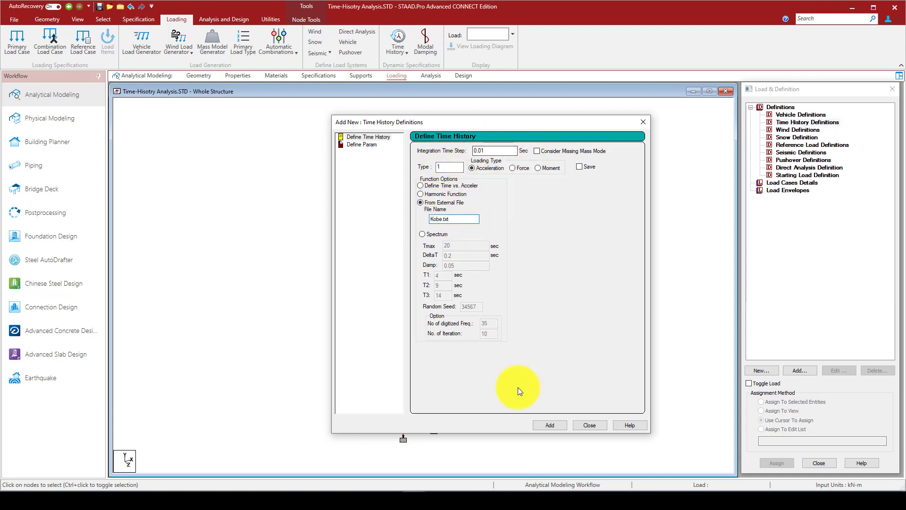
pyautogui.click(548, 424)
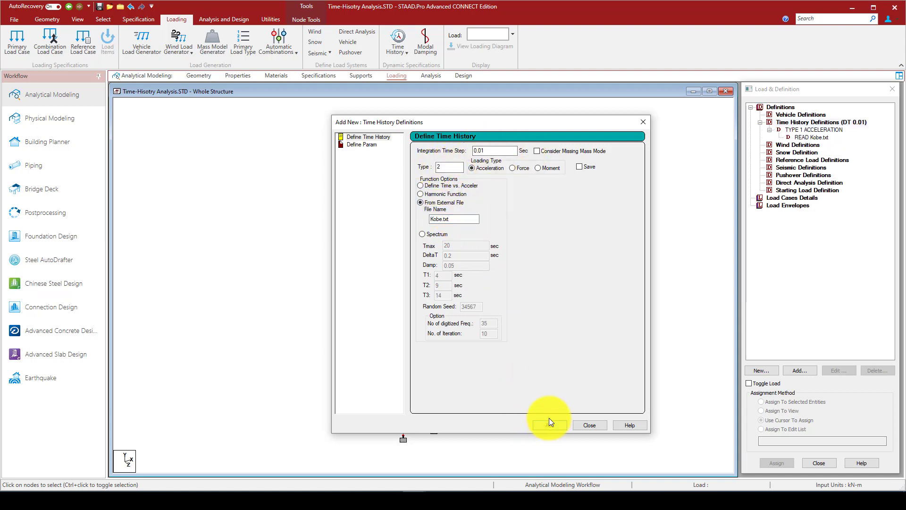
# - Define the time history parameters with damping 0.05 and a first arrival time of 0 sec, and add them
pyautogui.click(361, 144)
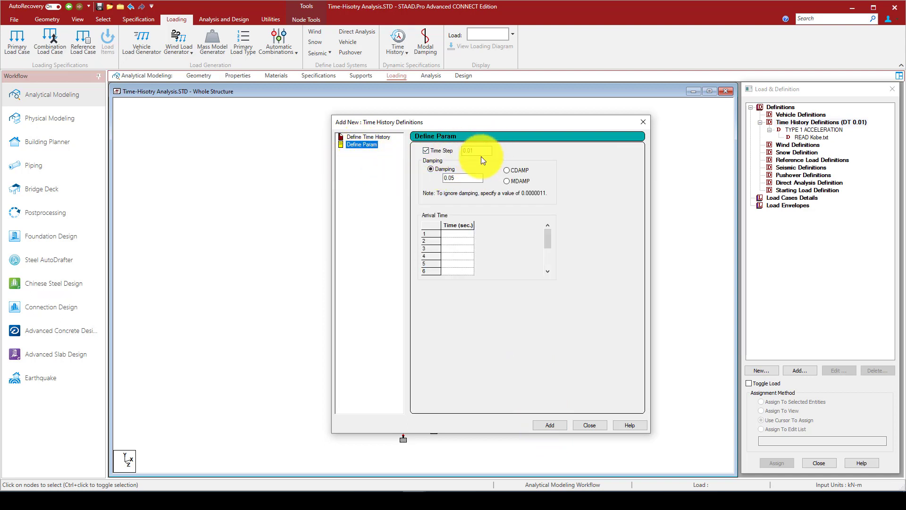
pyautogui.click(456, 178)
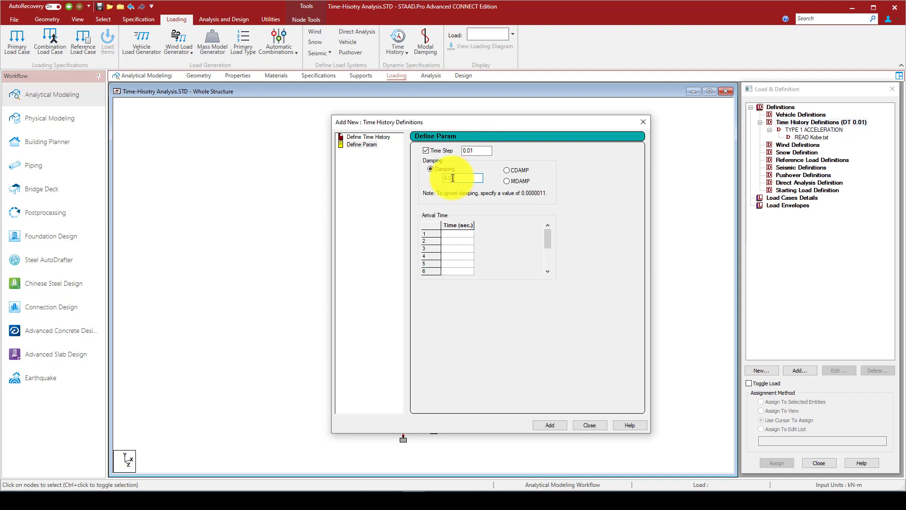
pyautogui.moveTo(451, 178); pyautogui.dragTo(487, 177)
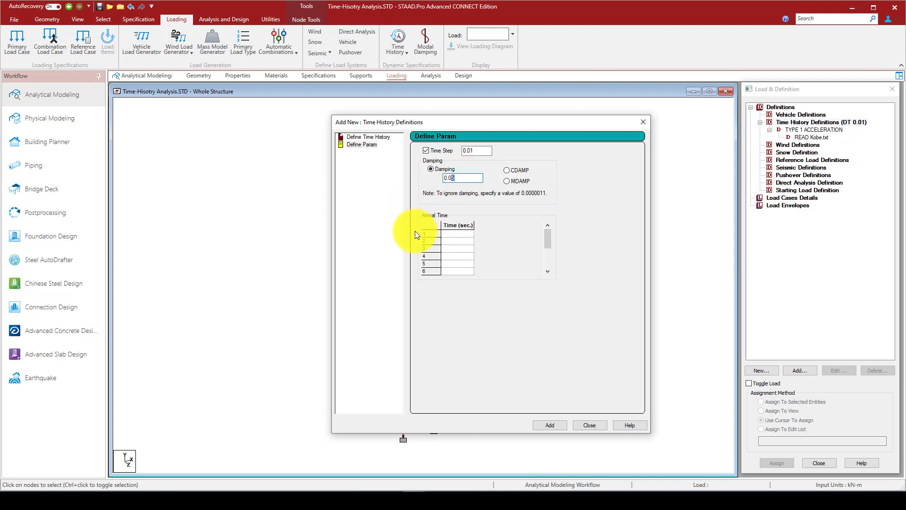
pyautogui.click(456, 234)
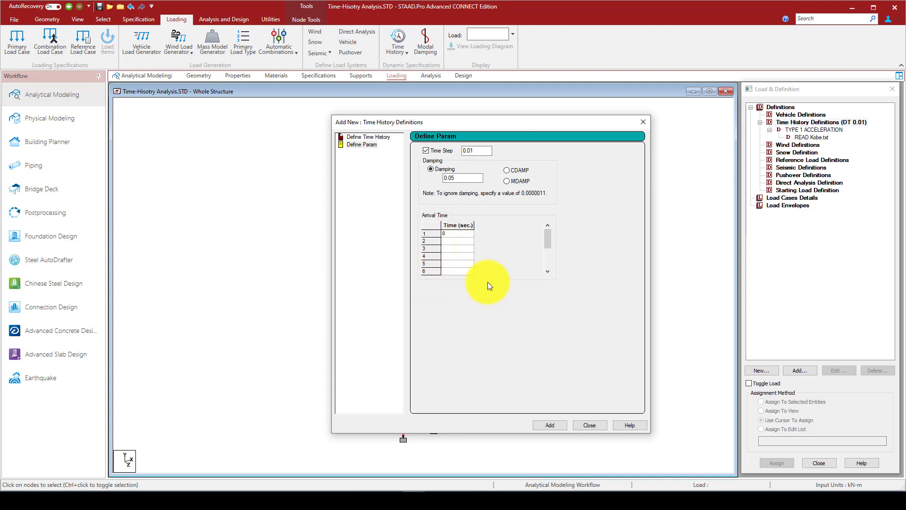
pyautogui.click(552, 425)
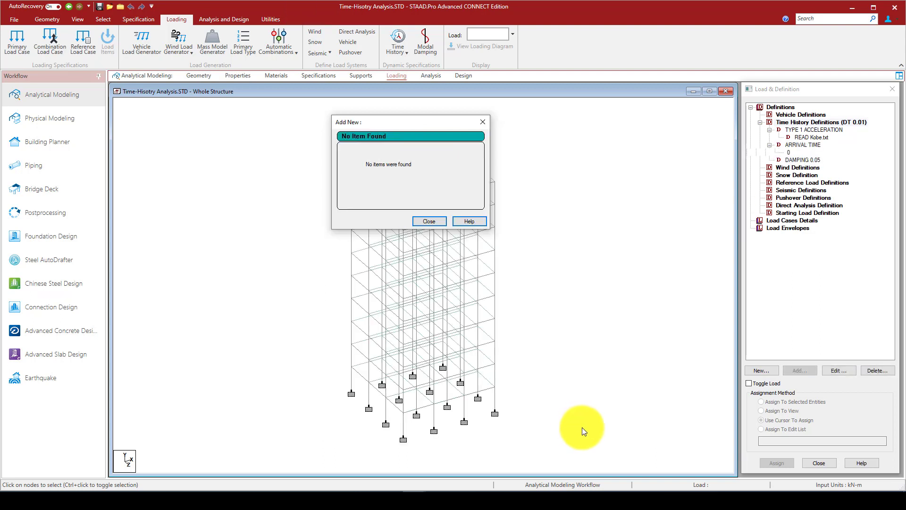
pyautogui.click(482, 121)
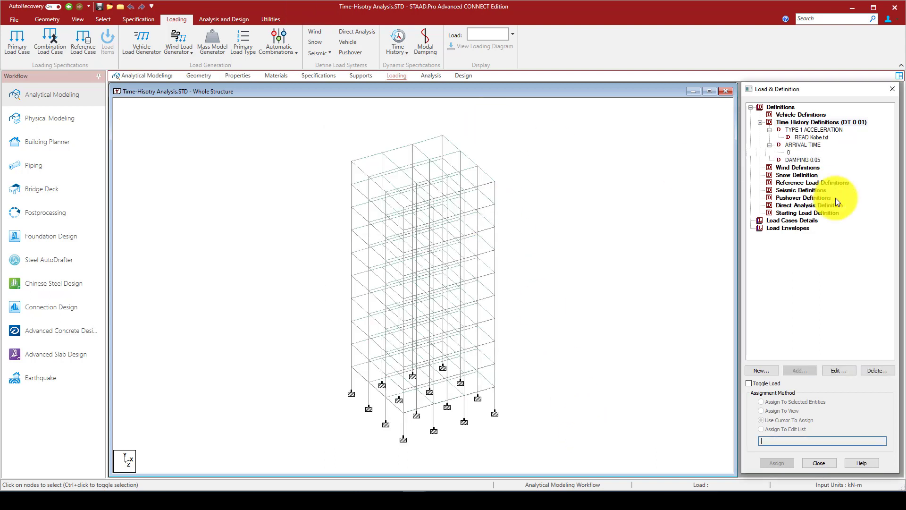
# - Review the acceleration type, external file and damping entries under the time history definitions
pyautogui.click(791, 123)
pyautogui.click(797, 131)
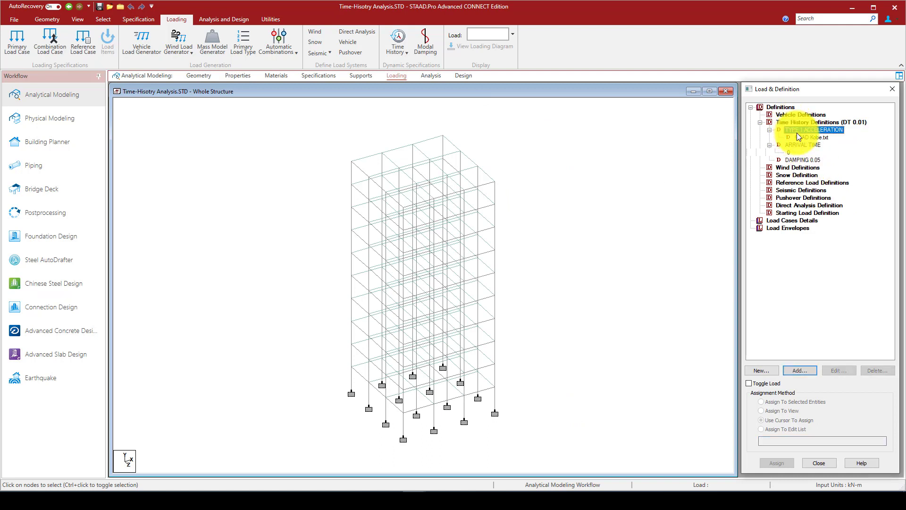
pyautogui.click(803, 138)
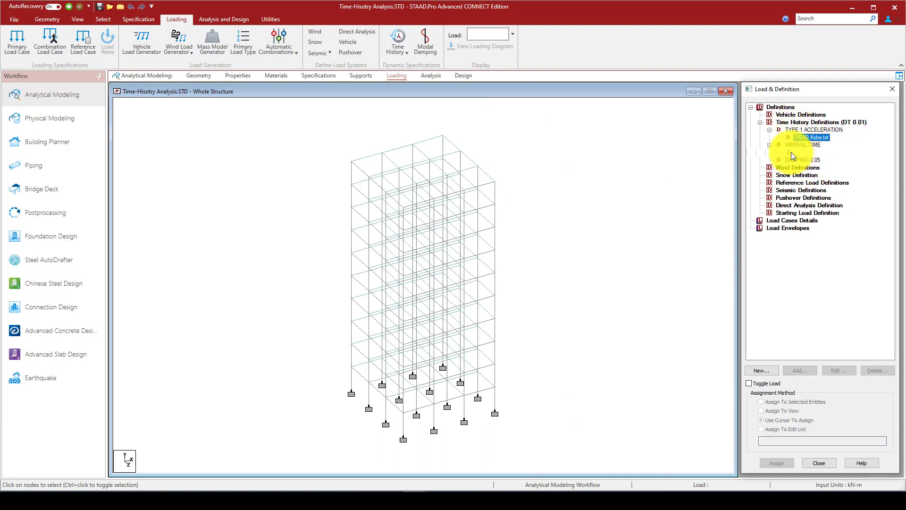
pyautogui.click(795, 158)
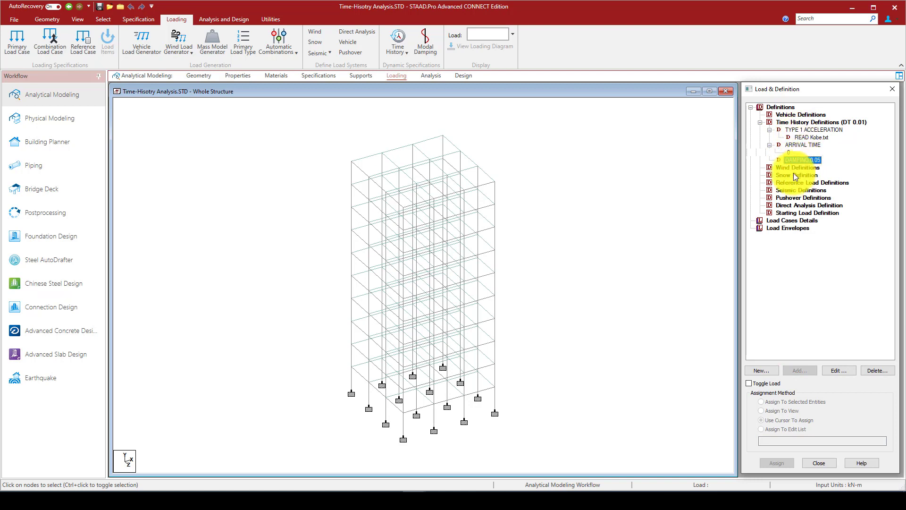
pyautogui.click(784, 182)
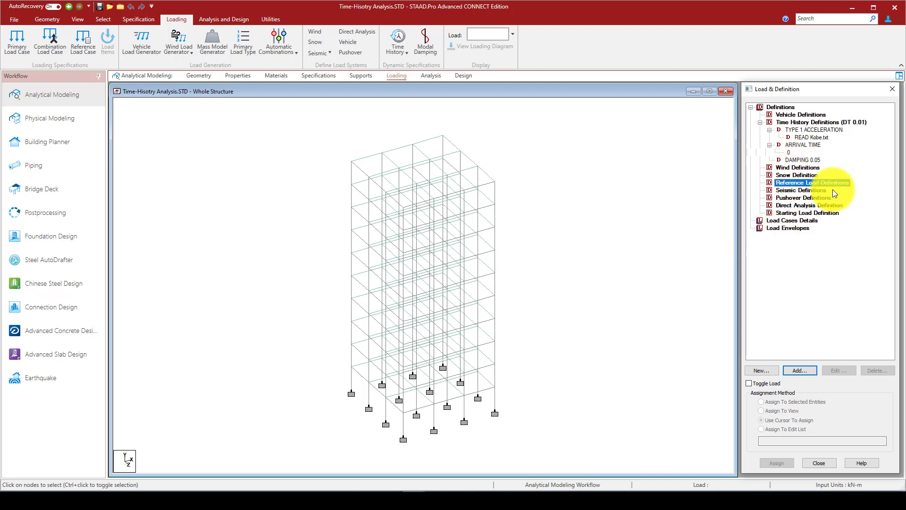
# - Add primary load case 1 with the Gravity loading type and the title GV
pyautogui.click(777, 220)
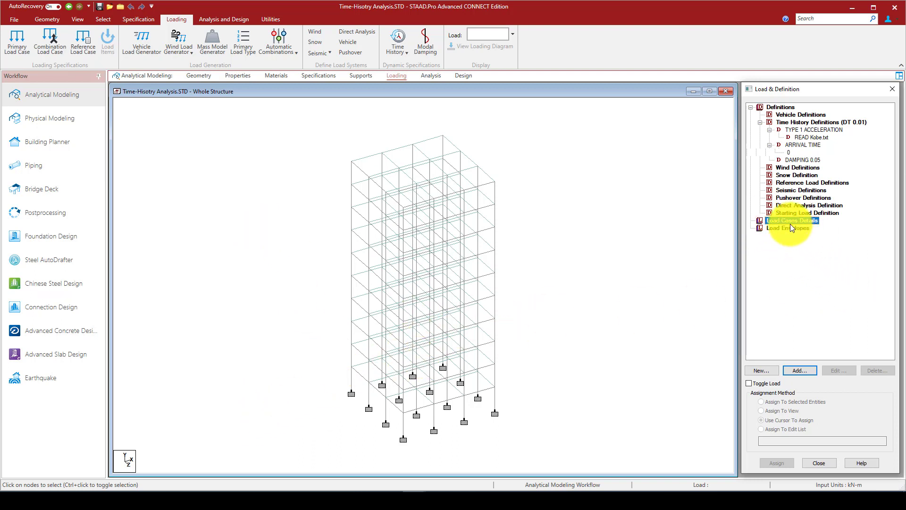
pyautogui.click(798, 370)
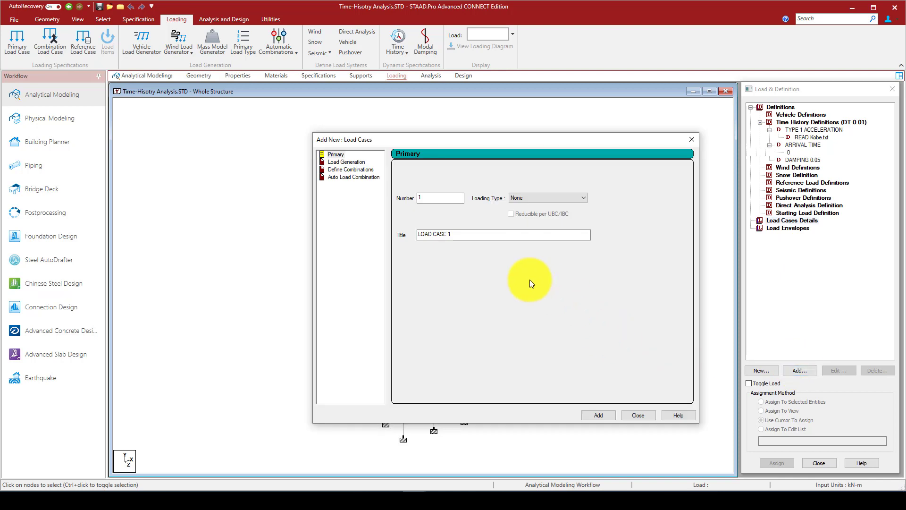
pyautogui.click(527, 200)
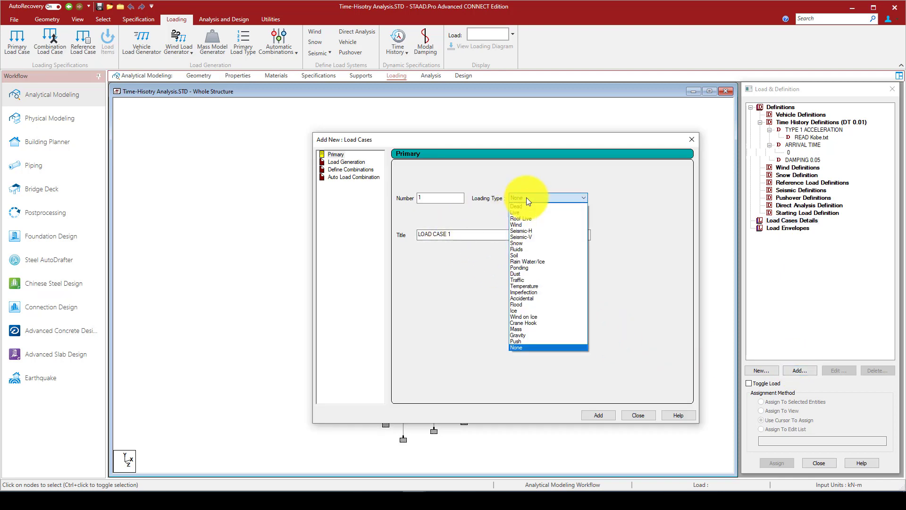
pyautogui.click(521, 336)
pyautogui.moveTo(459, 235); pyautogui.dragTo(401, 233)
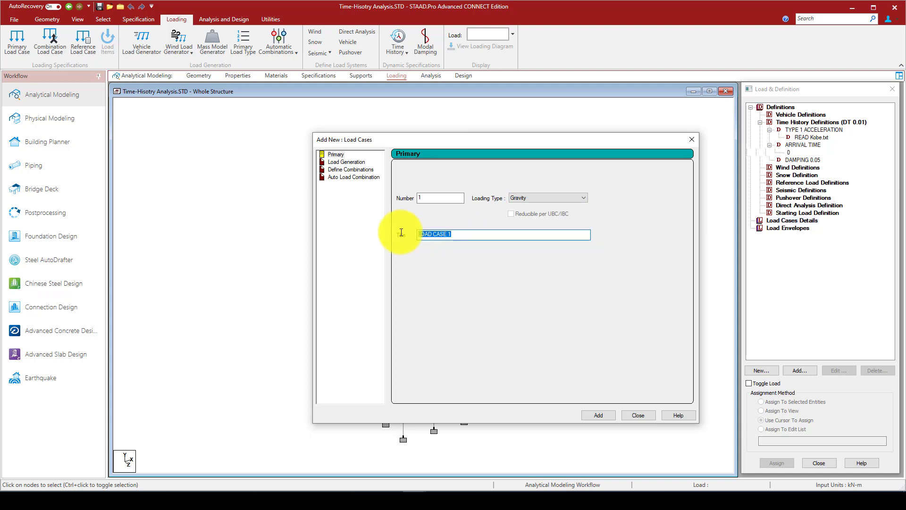
pyautogui.write('GV')
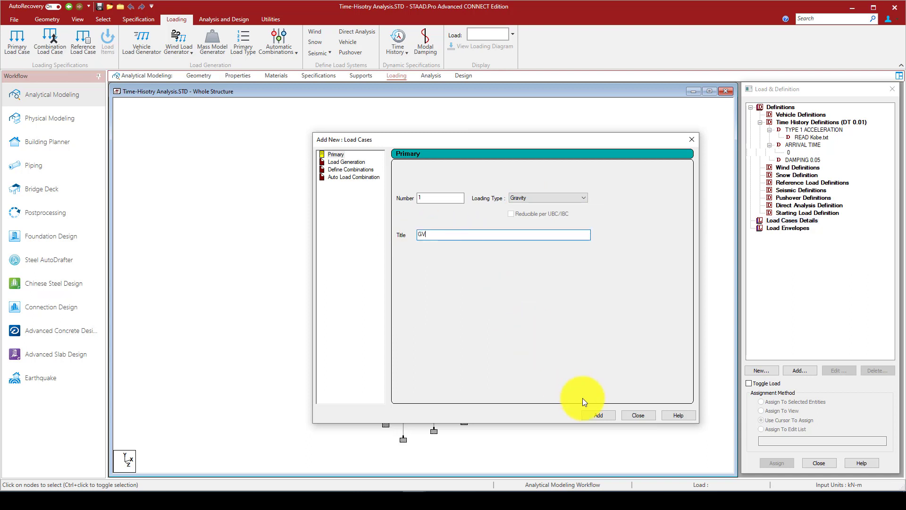
pyautogui.click(596, 415)
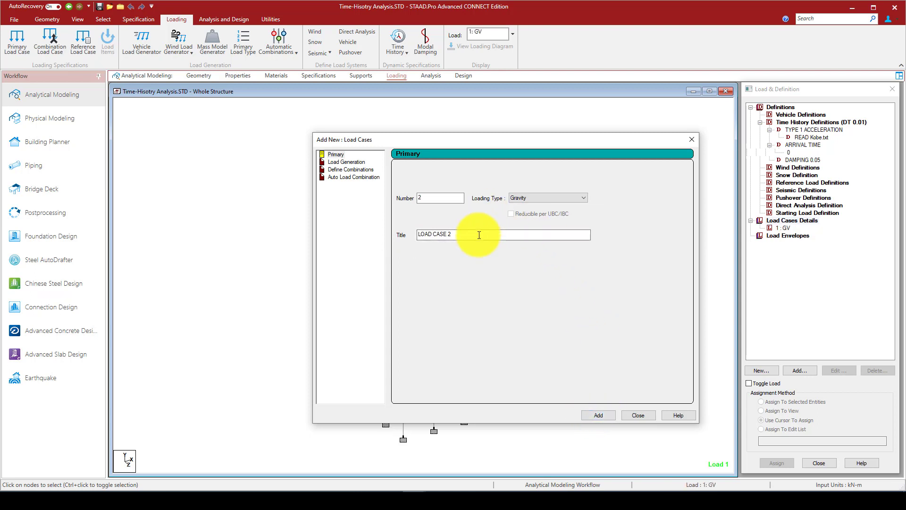
# - Add primary load case 2 with the Gravity loading type and the title Dynamic_loads, and finish adding load cases
pyautogui.moveTo(444, 231); pyautogui.dragTo(418, 231)
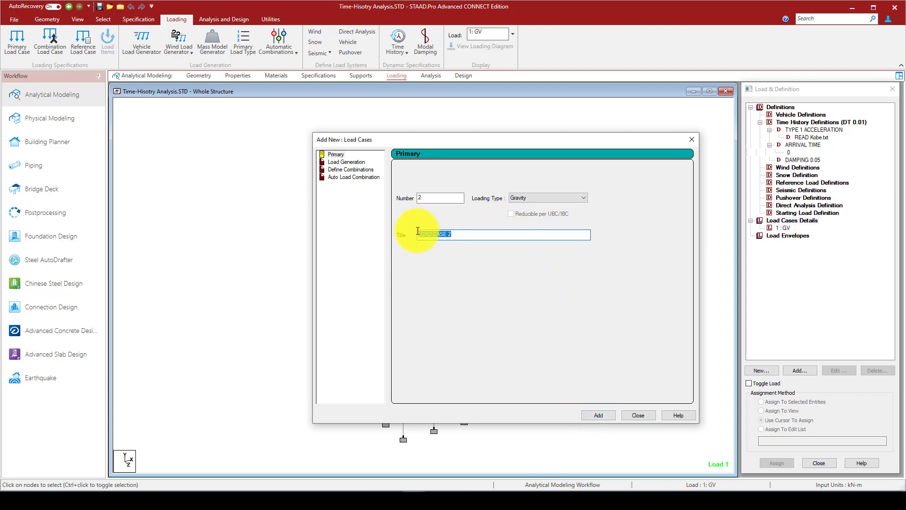
pyautogui.write('E')
pyautogui.write('ynamic')
pyautogui.write('_load')
pyautogui.write('s')
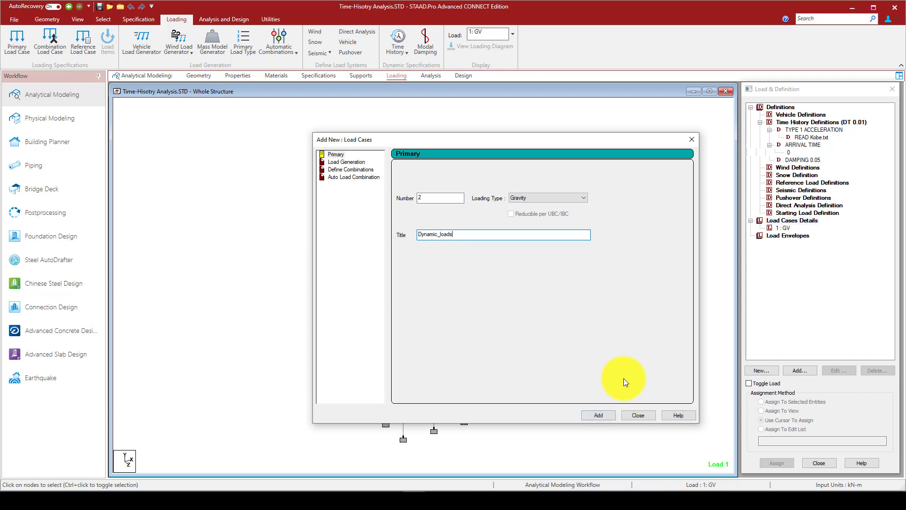
pyautogui.click(608, 412)
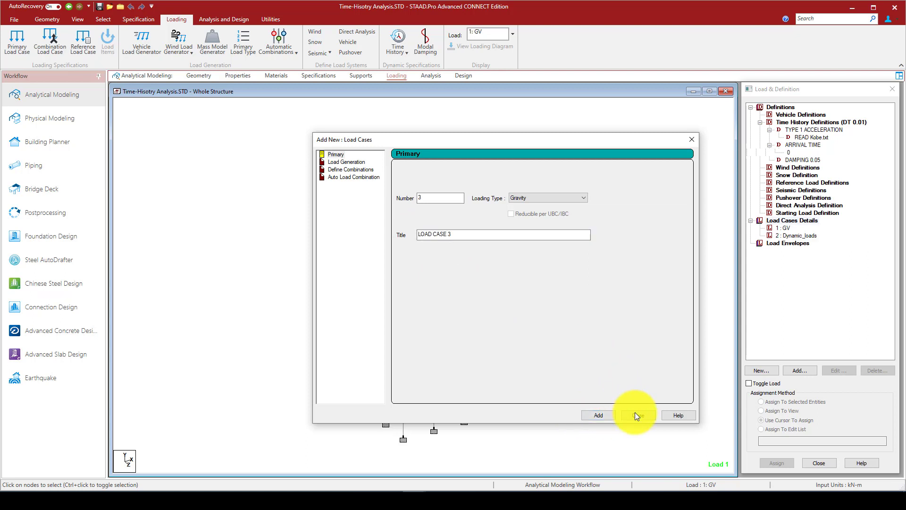
pyautogui.click(635, 413)
# - Add to load case GV a Y selfweight with factor -1 and a Global Y floor load of -2 kN/m2 over the Y range 0 to 30 m
pyautogui.click(785, 228)
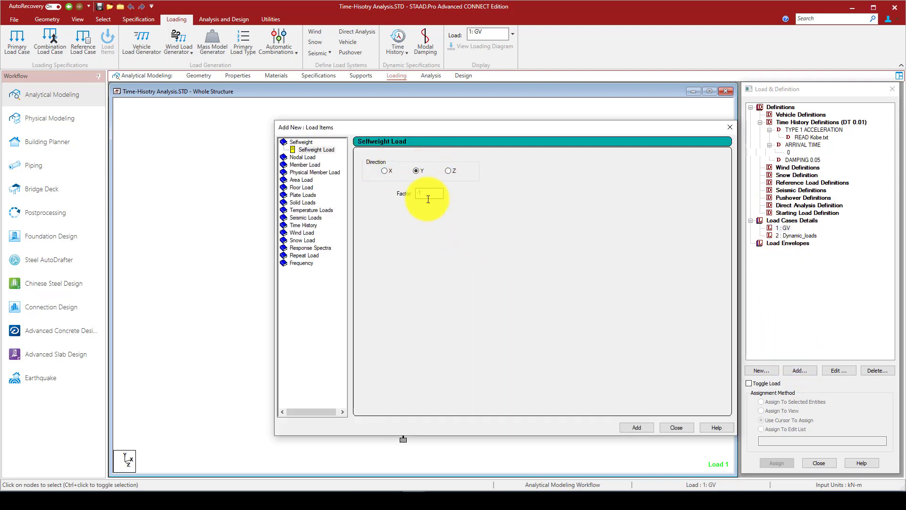
pyautogui.click(633, 426)
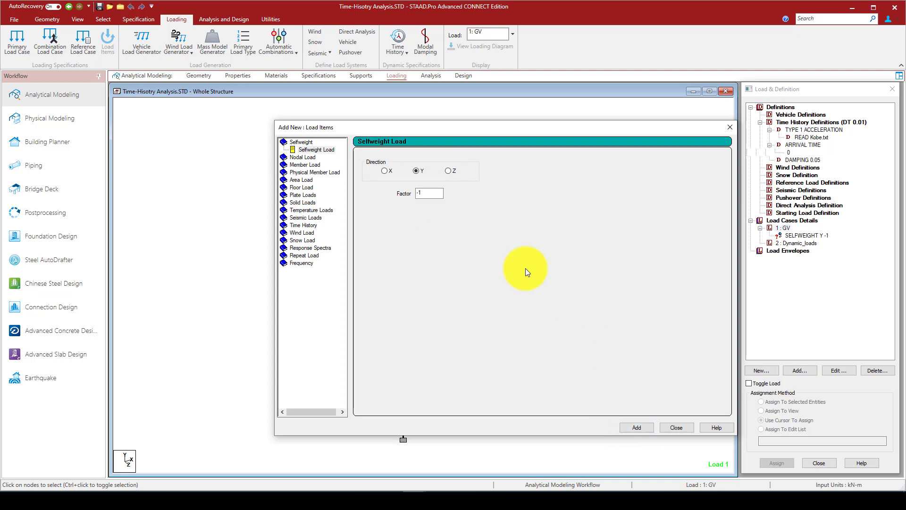
pyautogui.click(305, 188)
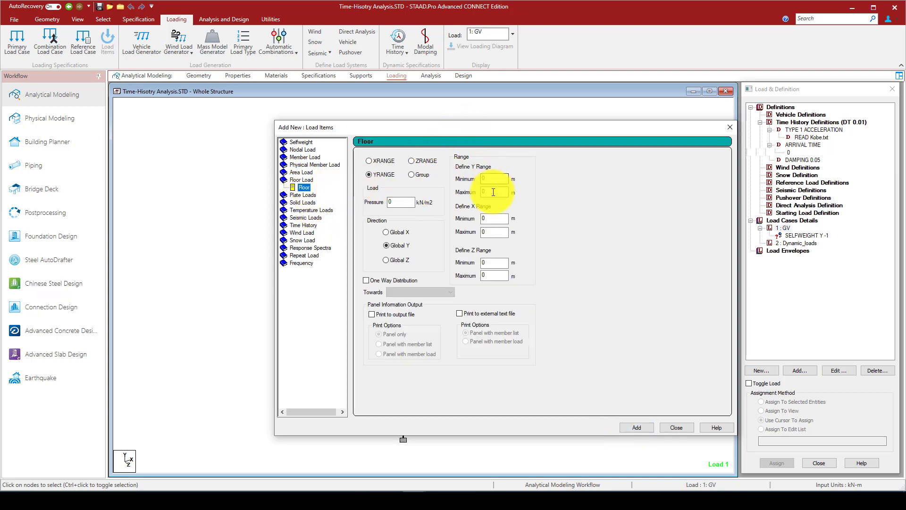
pyautogui.click(479, 192)
pyautogui.write('30')
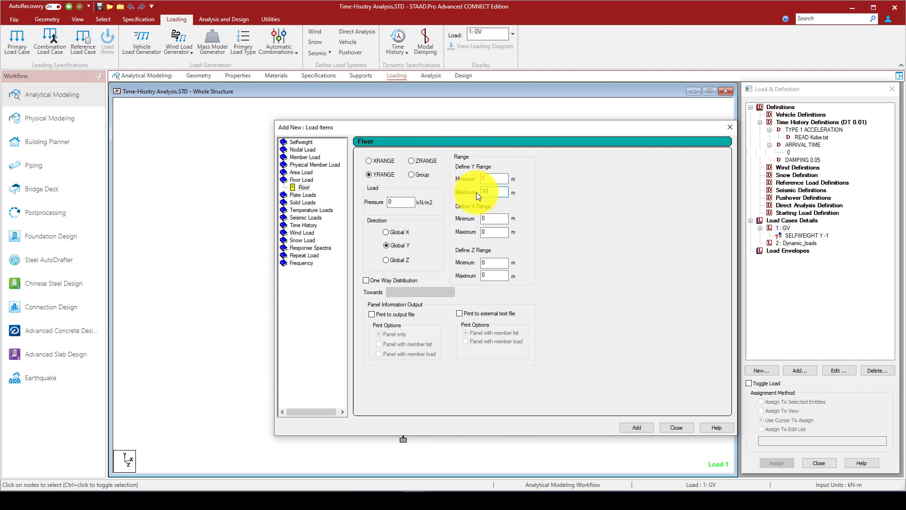
pyautogui.click(376, 201)
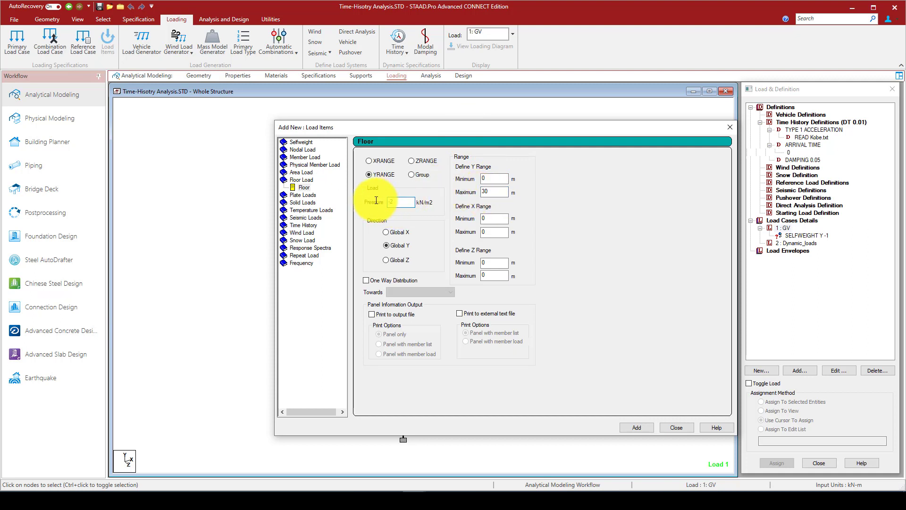
pyautogui.click(633, 430)
pyautogui.click(668, 428)
# - Assign the Y selfweight of load case GV to the whole structure in view
pyautogui.click(801, 242)
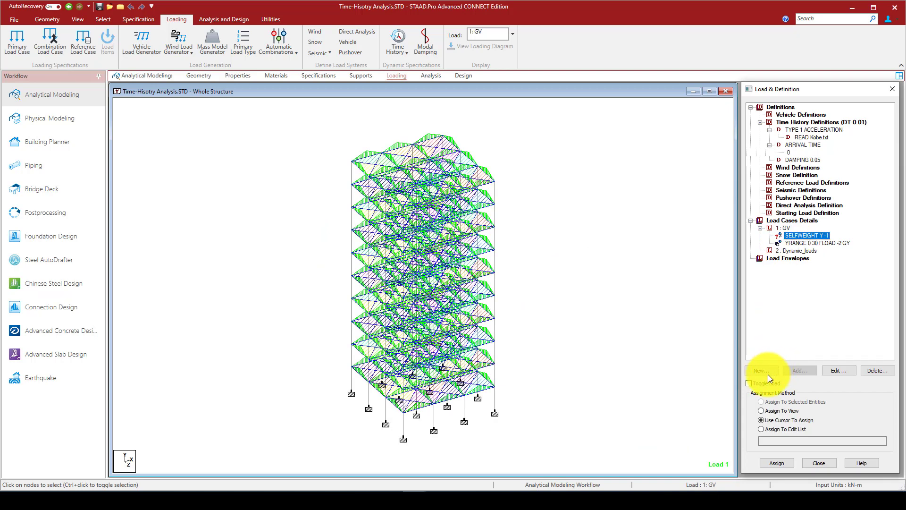
pyautogui.click(768, 411)
pyautogui.click(778, 461)
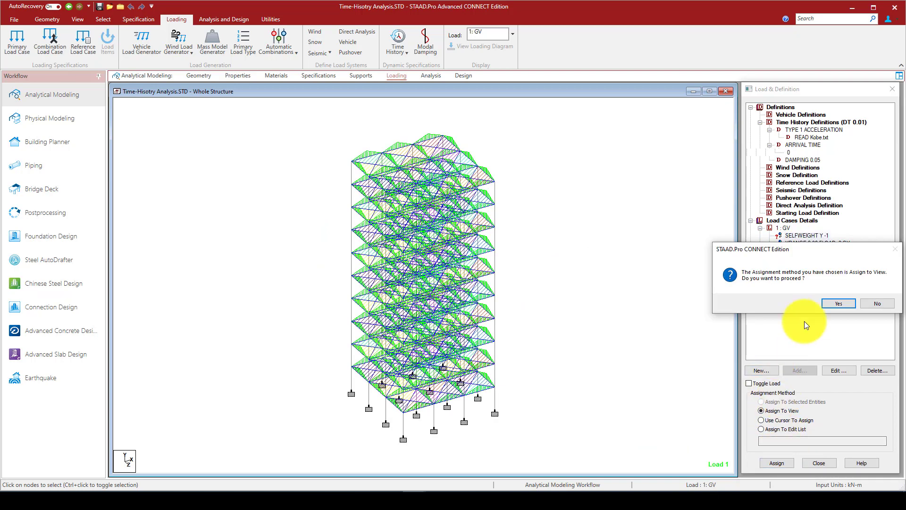
pyautogui.click(834, 304)
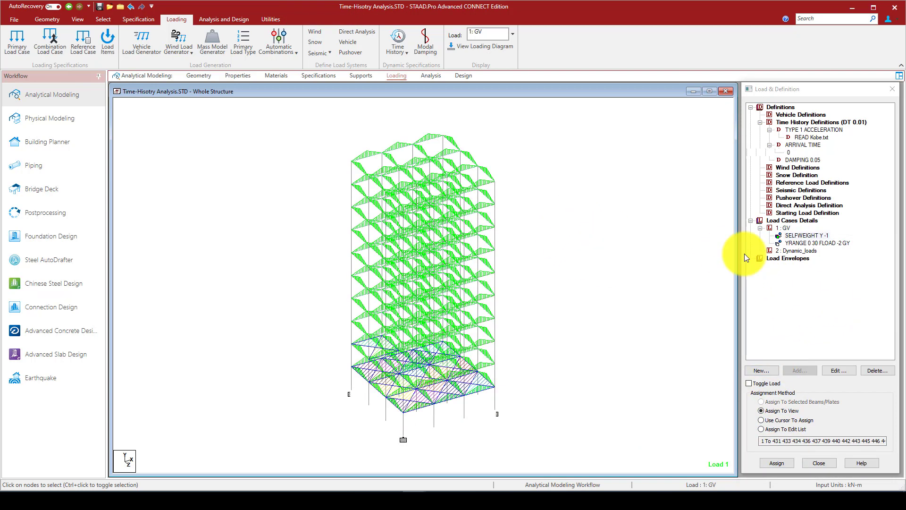
pyautogui.click(808, 235)
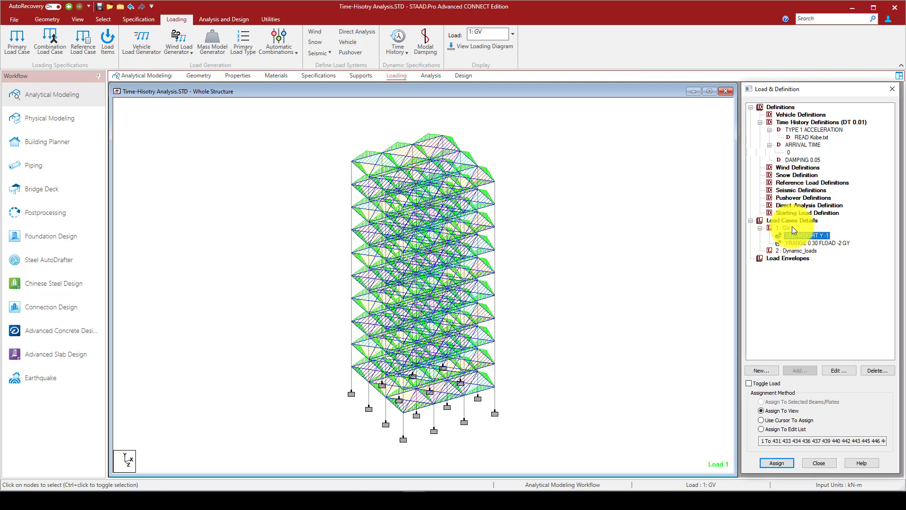
pyautogui.click(672, 456)
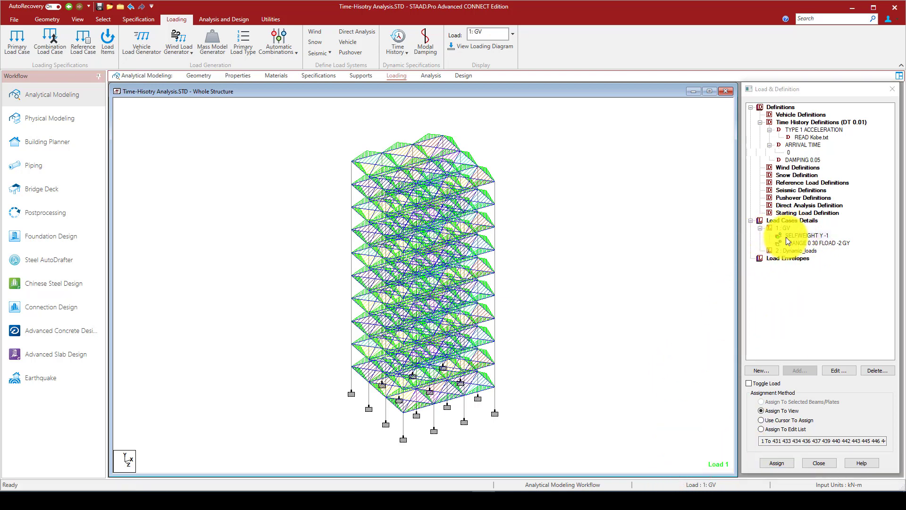
# - Add a selfweight load in the X direction with factor 1 to the Dynamic_loads case
pyautogui.click(784, 251)
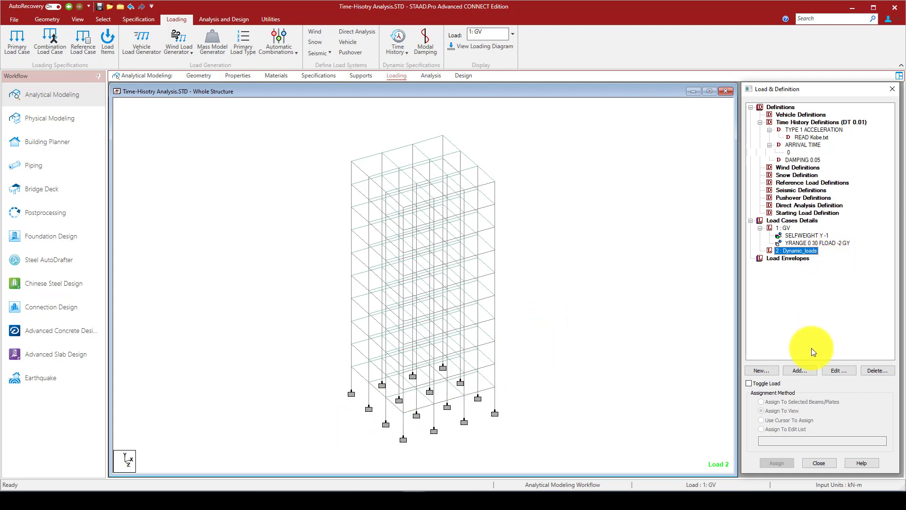
pyautogui.click(807, 370)
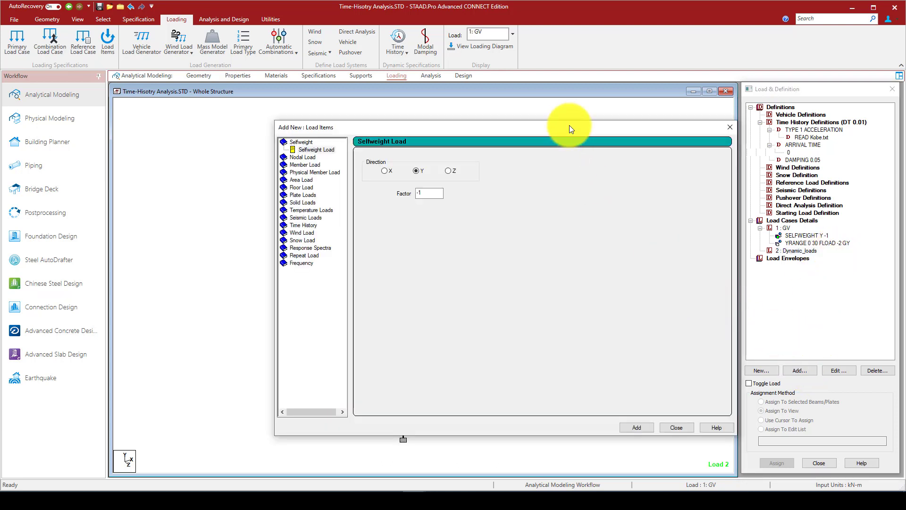
pyautogui.moveTo(571, 128); pyautogui.dragTo(534, 106)
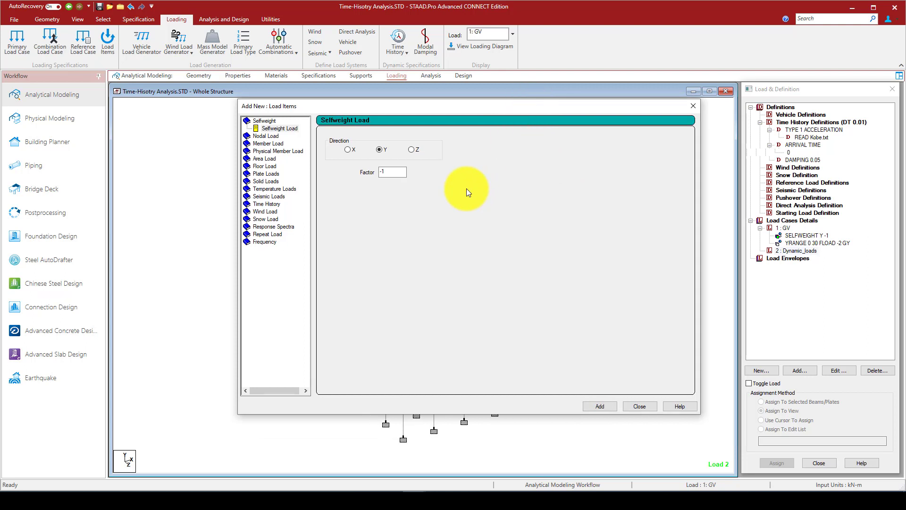
pyautogui.click(349, 150)
pyautogui.doubleClick(379, 171)
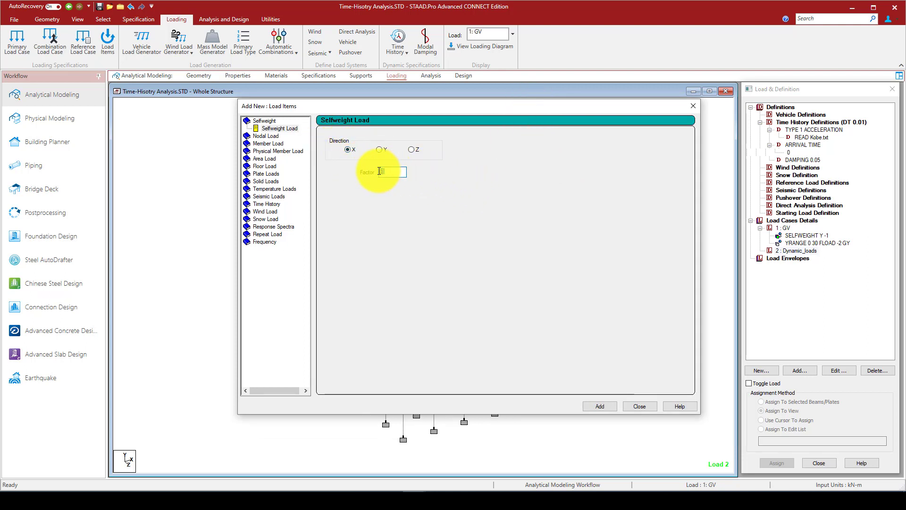
pyautogui.write('1')
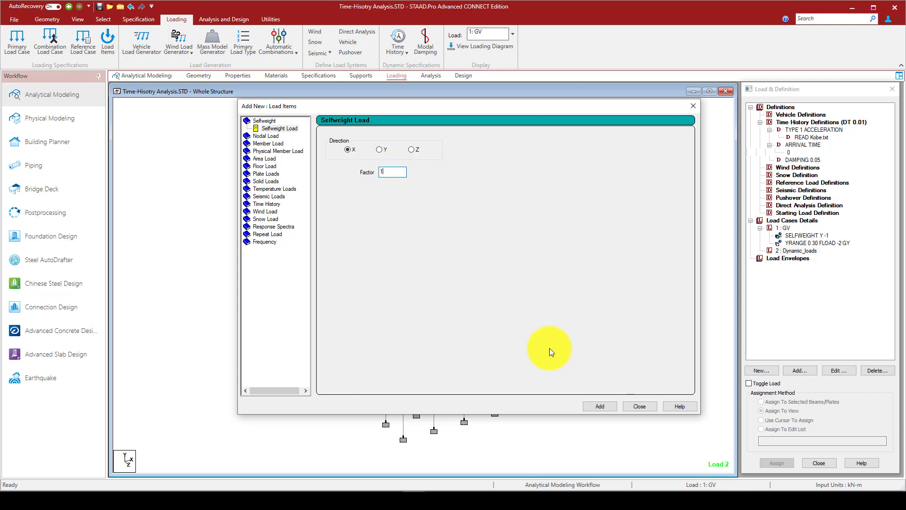
pyautogui.click(596, 406)
# - Add selfweight loads with factor 1 in the Y and Z directions to the Dynamic_loads case
pyautogui.click(380, 150)
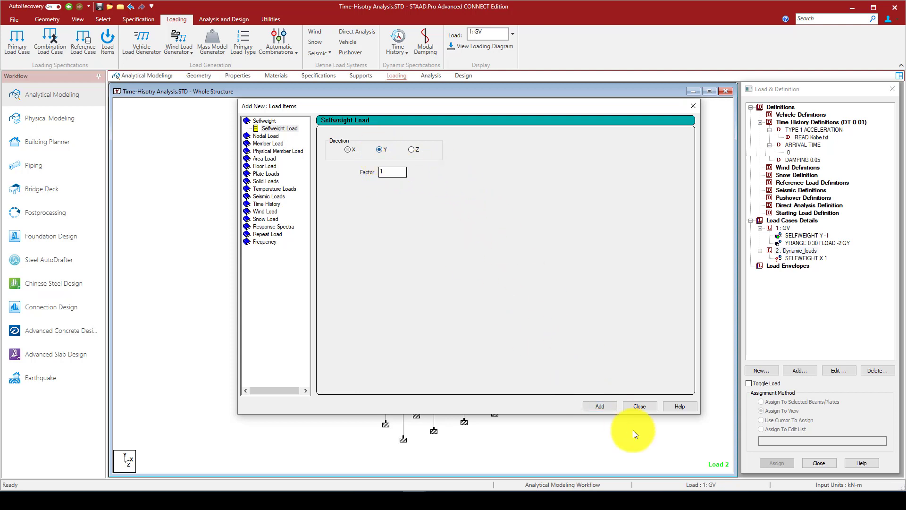
pyautogui.click(609, 407)
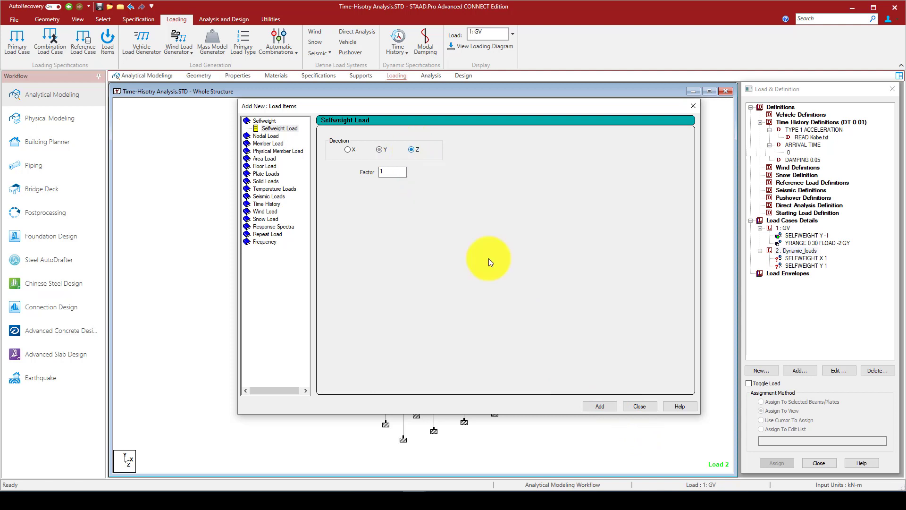
pyautogui.click(607, 405)
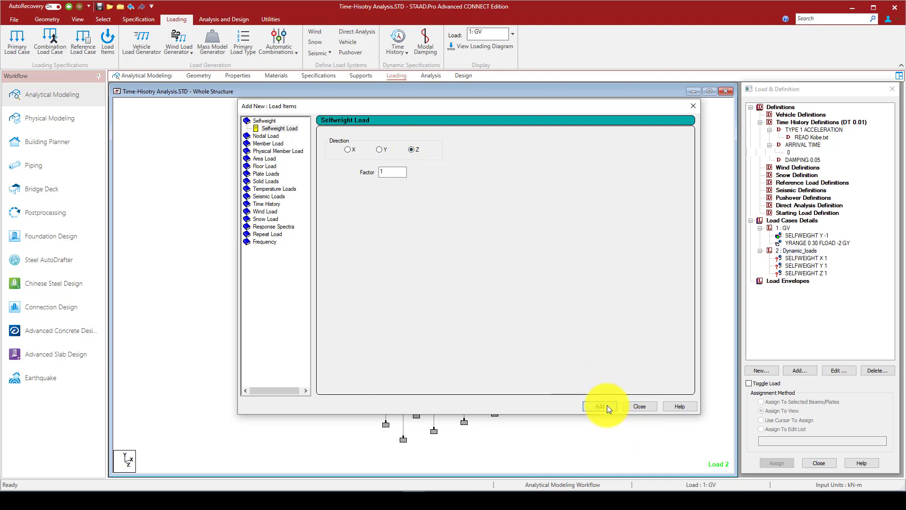
pyautogui.click(638, 406)
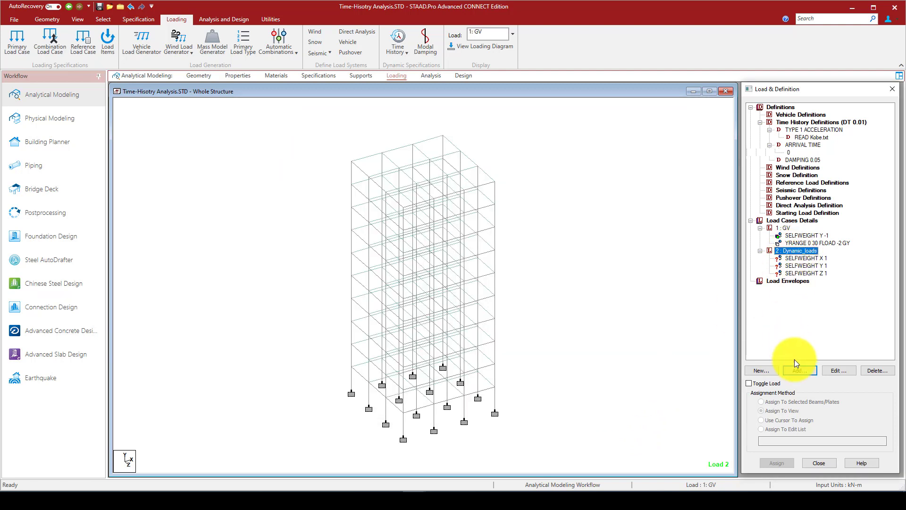
# - Add a Global X floor load of 2 kN/m2 over the Y range 0 to 30 m to the Dynamic_loads case
pyautogui.click(799, 370)
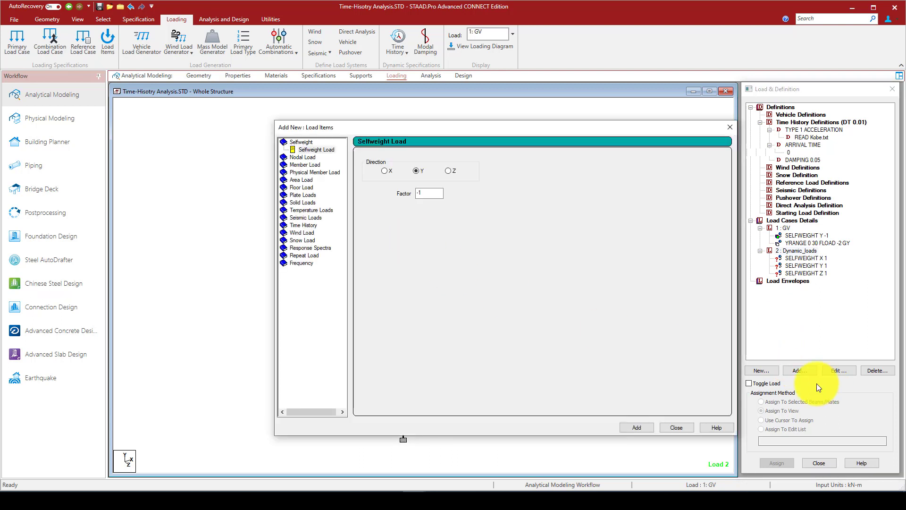
pyautogui.click(301, 188)
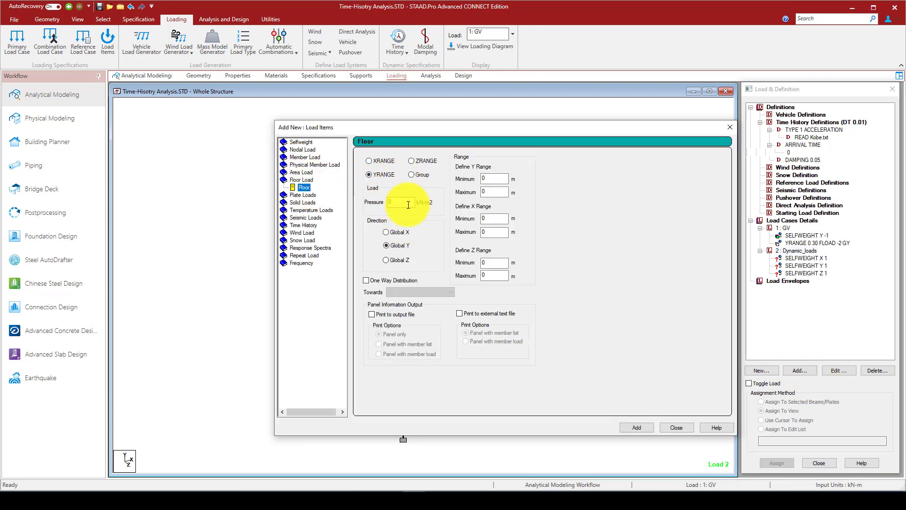
pyautogui.click(387, 203)
pyautogui.write('2')
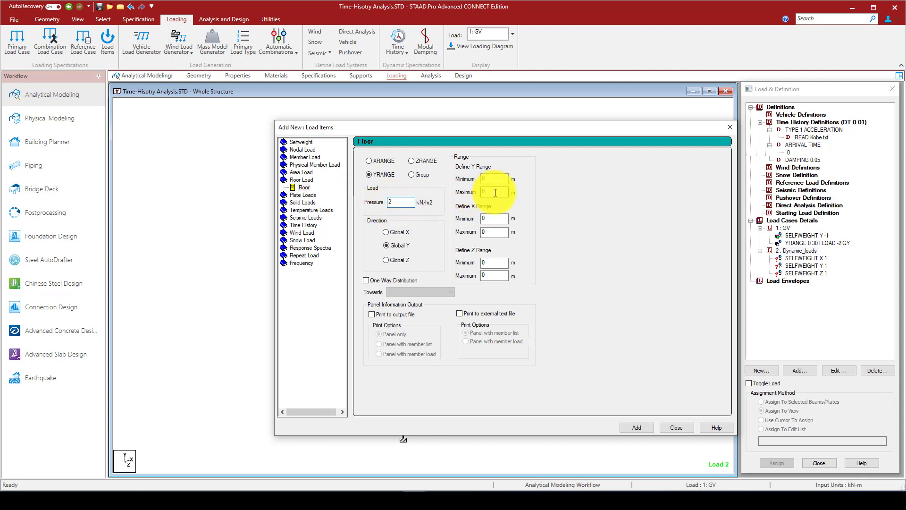
pyautogui.click(482, 191)
pyautogui.write('30')
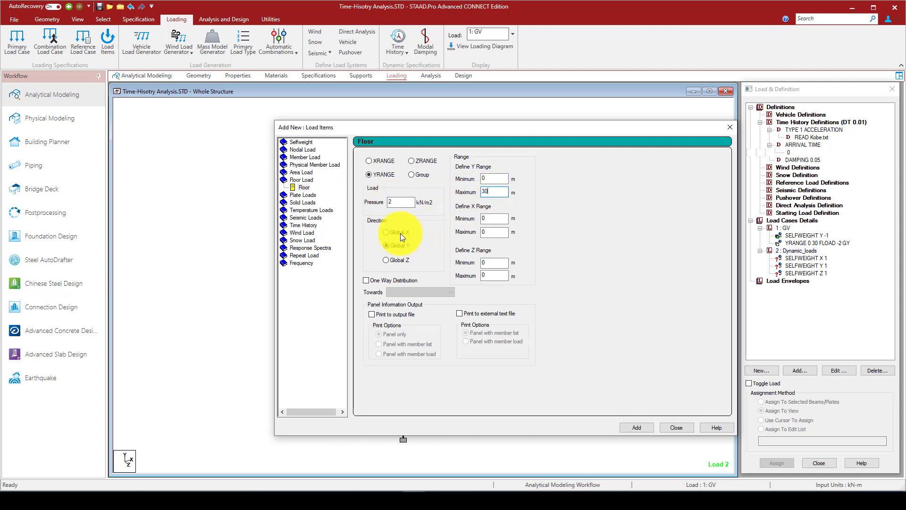
pyautogui.click(399, 232)
pyautogui.click(623, 426)
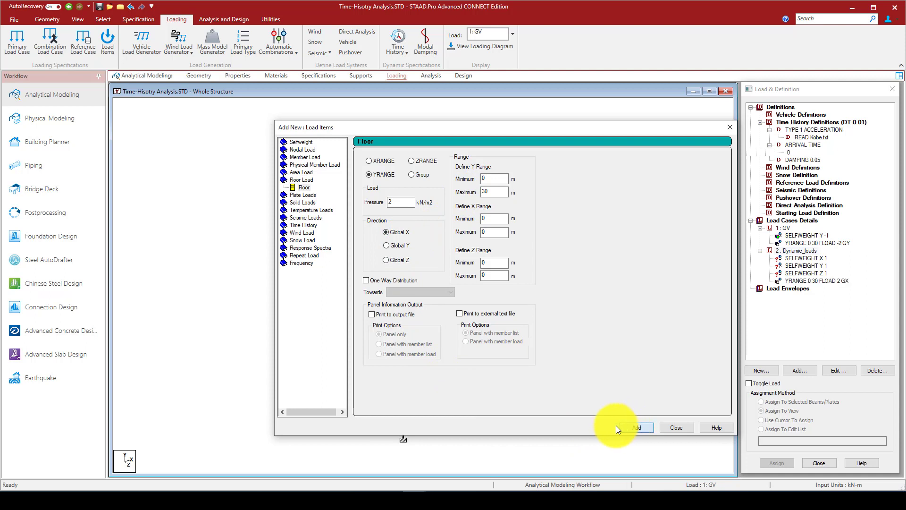
# - Add the same 2 kN/m2 floor load in the Global Y and Global Z directions to Dynamic_loads
pyautogui.click(398, 244)
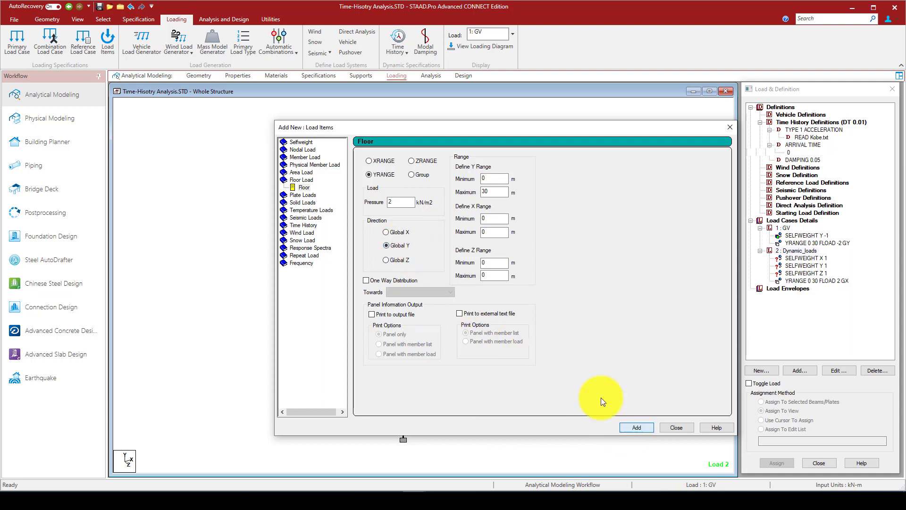
pyautogui.click(632, 427)
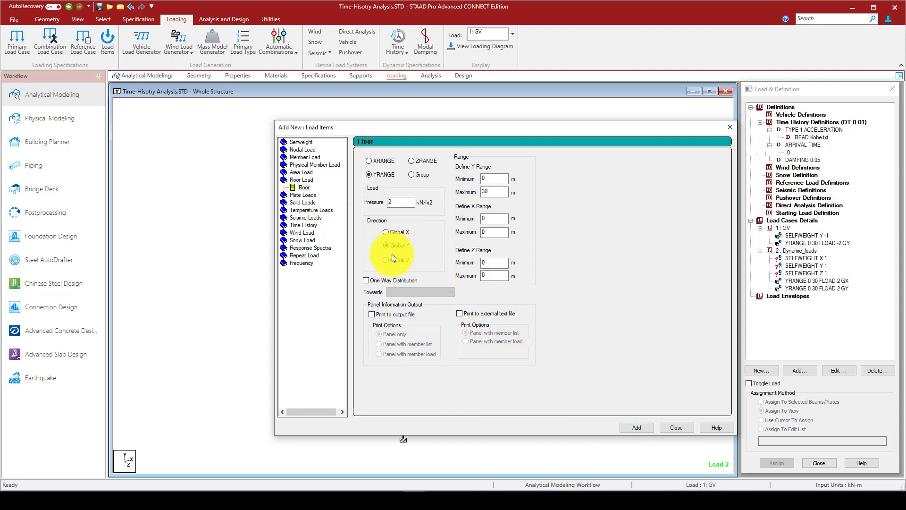
pyautogui.click(633, 427)
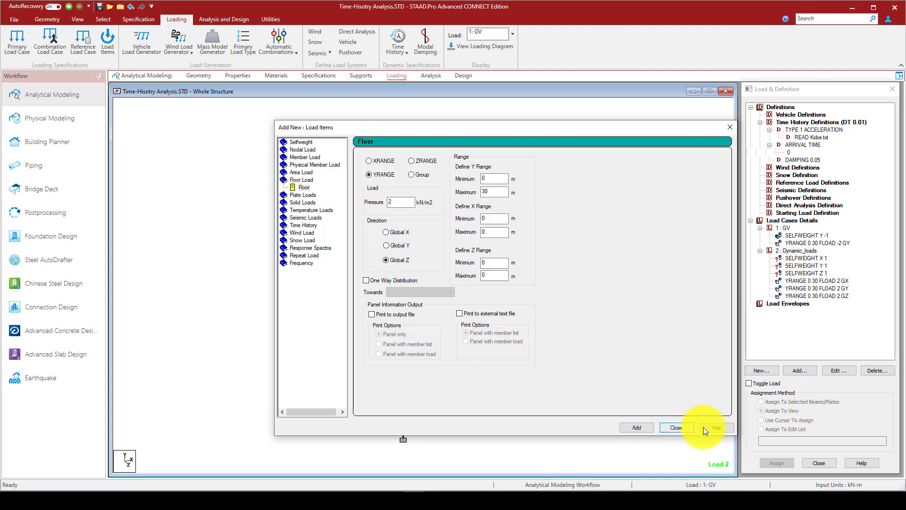
pyautogui.click(678, 428)
# - Check the three floor loads of Dynamic_loads on the model and assign its X selfweight to the whole view
pyautogui.click(806, 281)
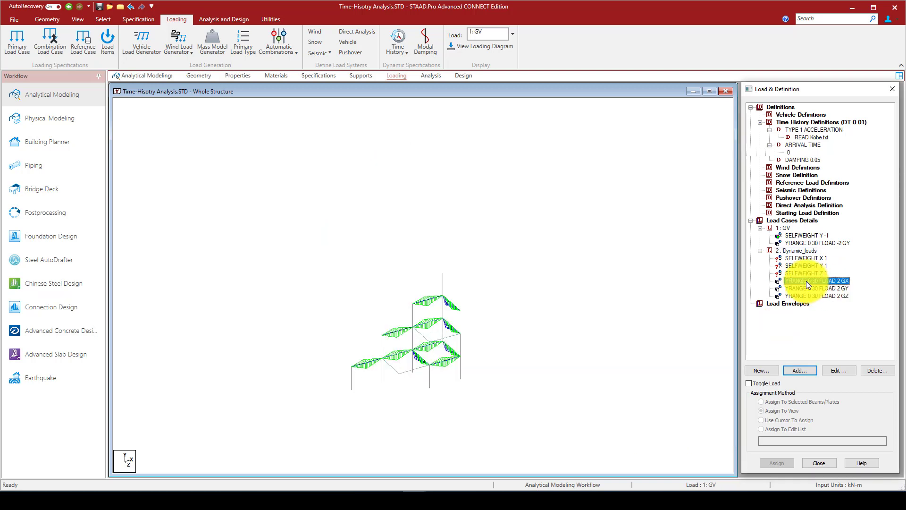
pyautogui.click(808, 288)
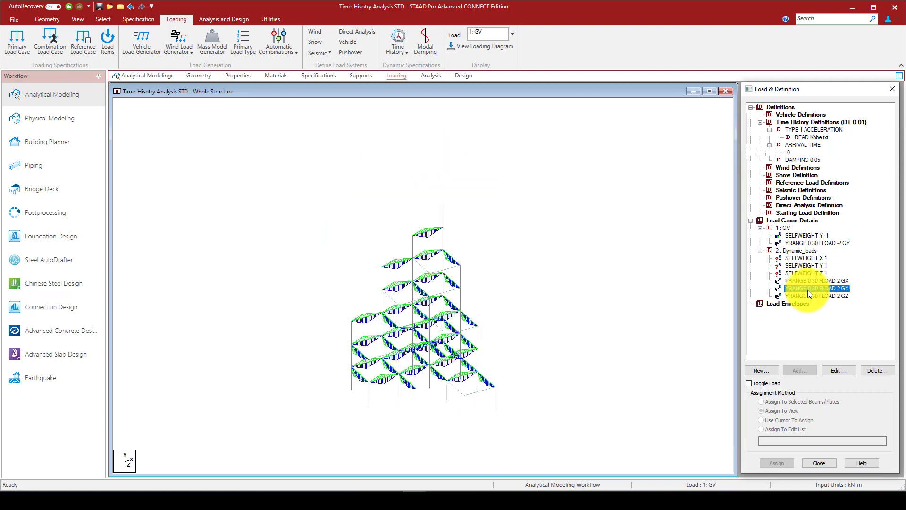
pyautogui.click(810, 295)
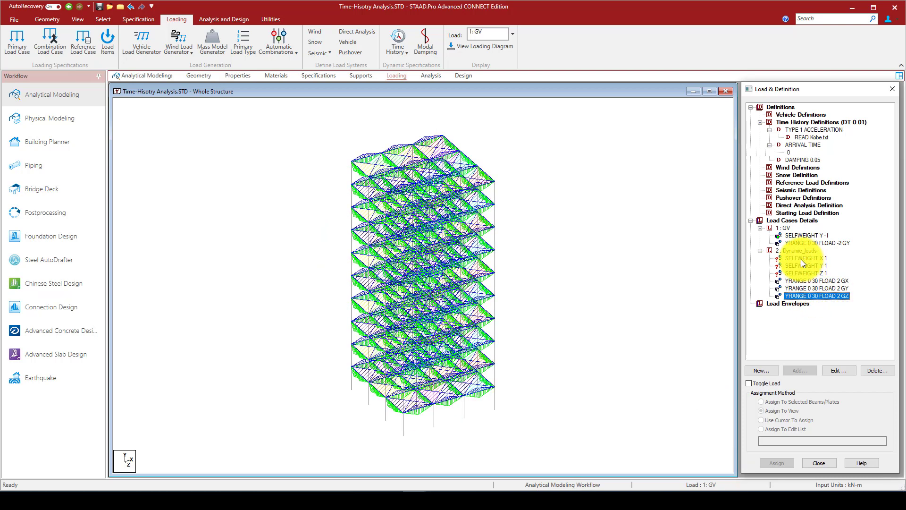
pyautogui.click(800, 259)
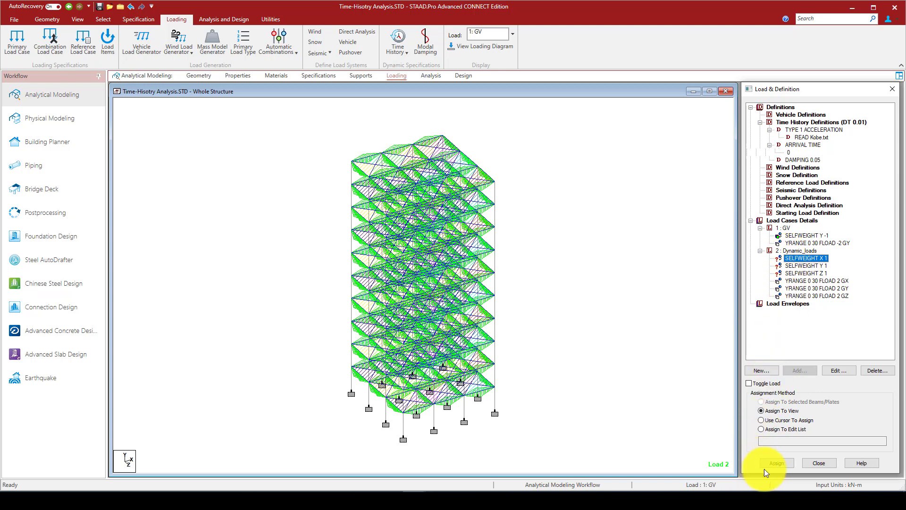
pyautogui.click(784, 463)
pyautogui.click(829, 304)
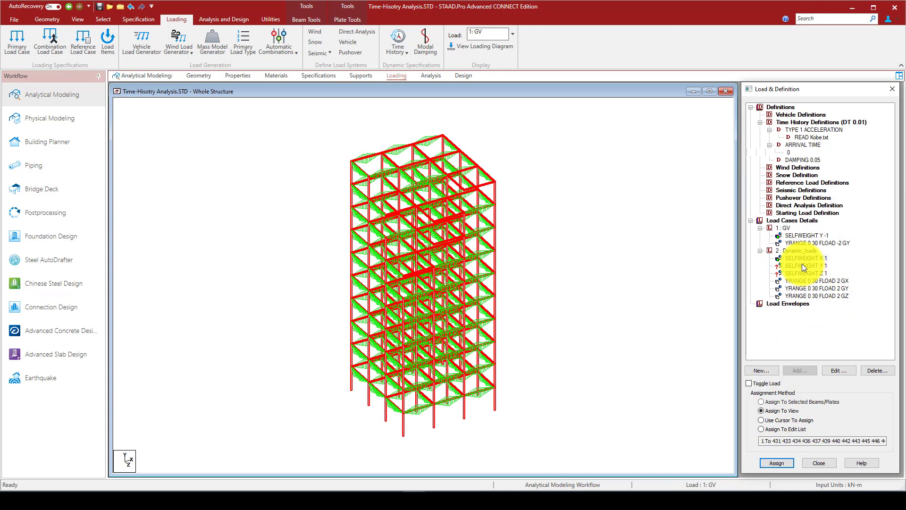
# - Assign the Y and Z selfweight loads of the Dynamic_loads case to the whole view
pyautogui.click(797, 266)
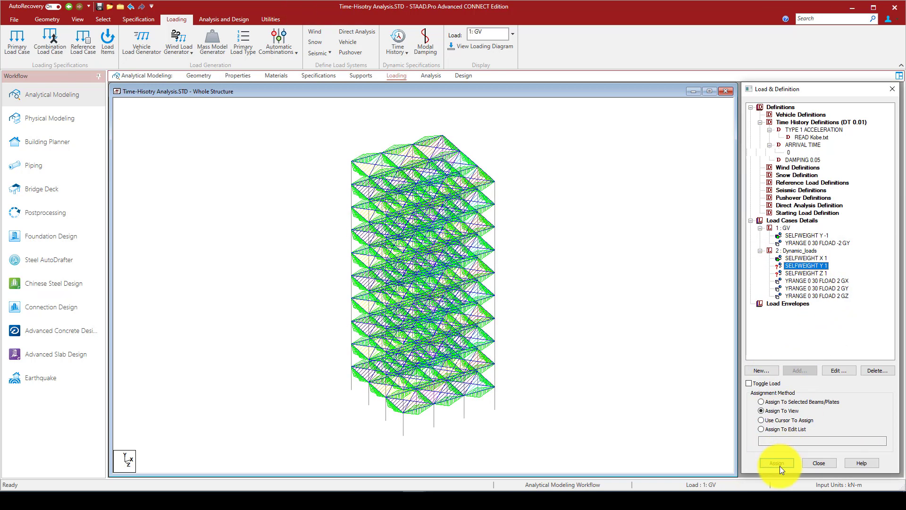
pyautogui.click(779, 463)
pyautogui.click(830, 303)
pyautogui.click(797, 273)
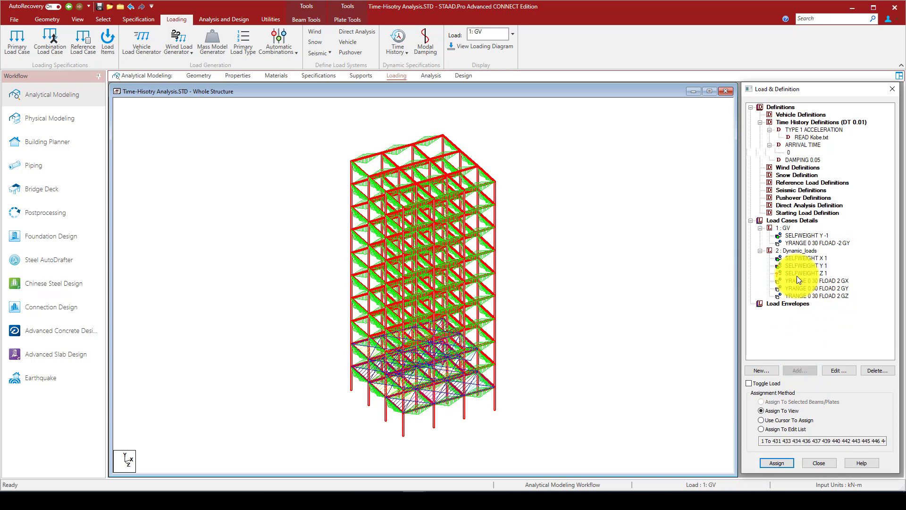
pyautogui.click(778, 461)
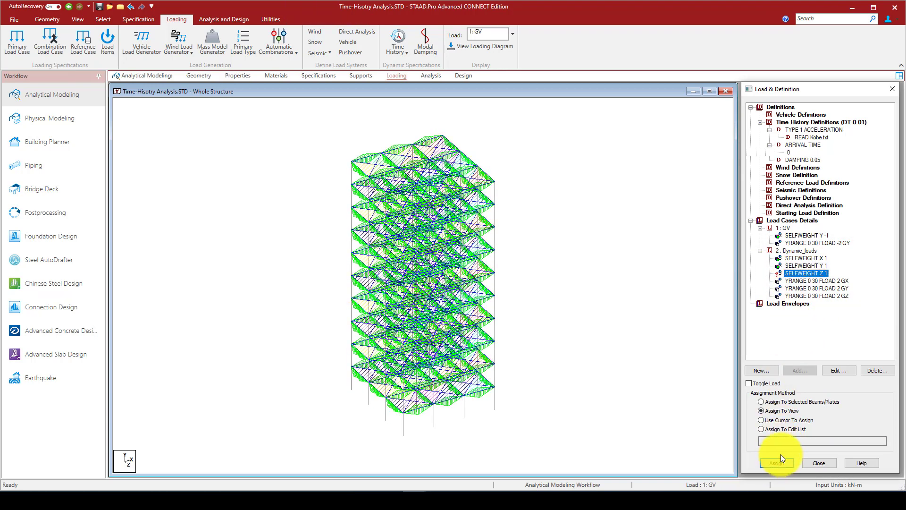
pyautogui.click(830, 303)
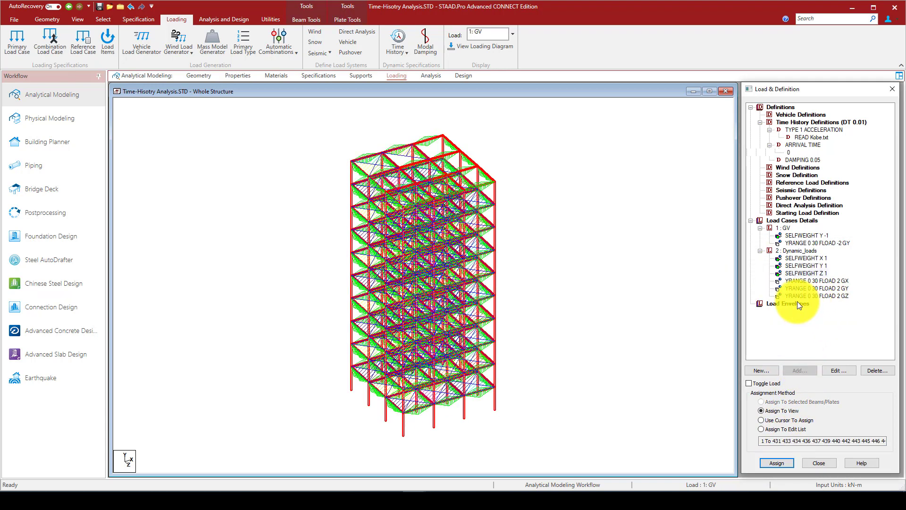
# - Set up a time history load for Dynamic_loads as ground motion in the X direction, with arrival time 1 : 0 and type 1 : Accel
pyautogui.click(789, 249)
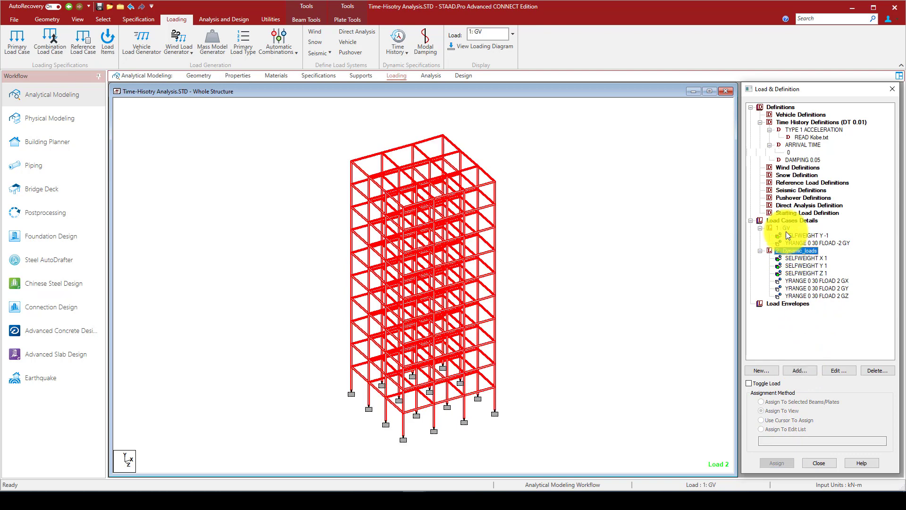
pyautogui.click(806, 371)
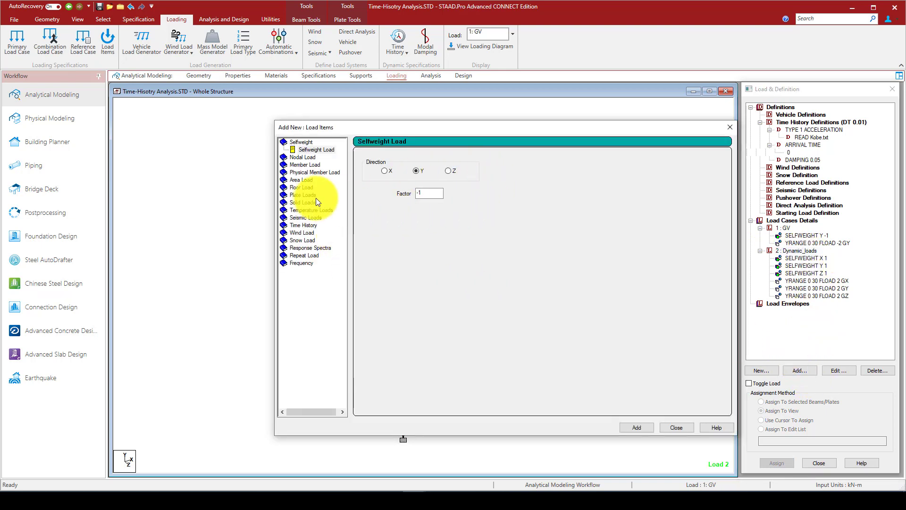
pyautogui.click(303, 226)
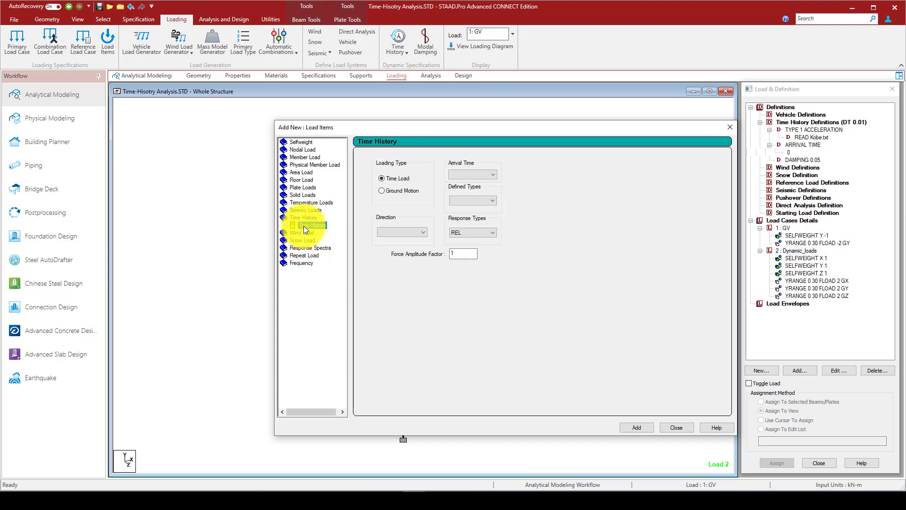
pyautogui.click(462, 171)
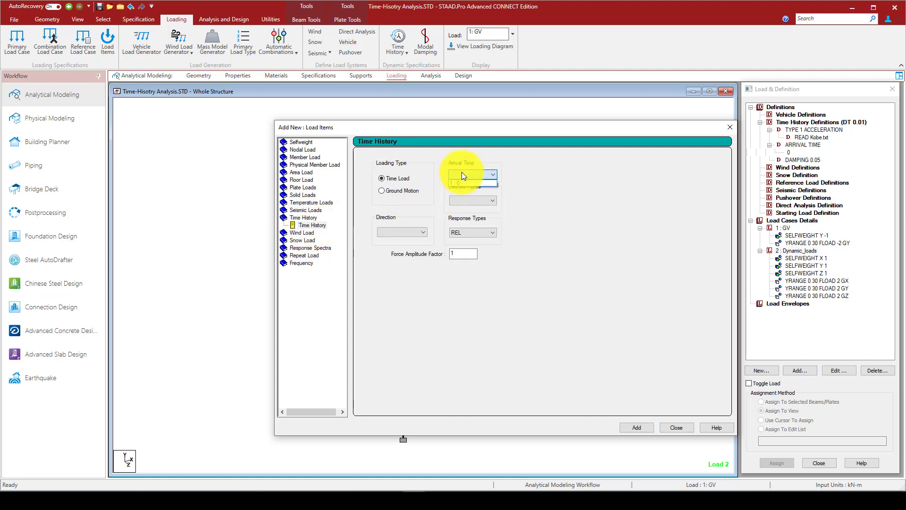
pyautogui.click(460, 181)
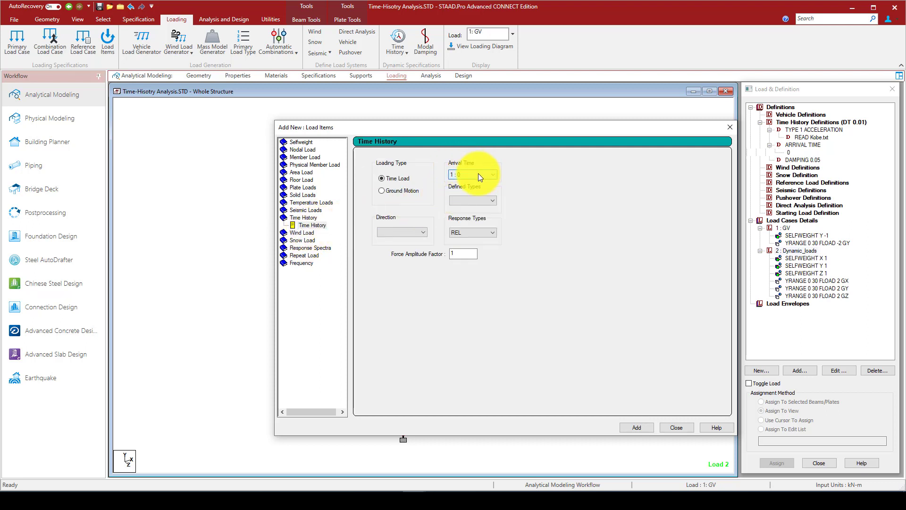
pyautogui.click(402, 191)
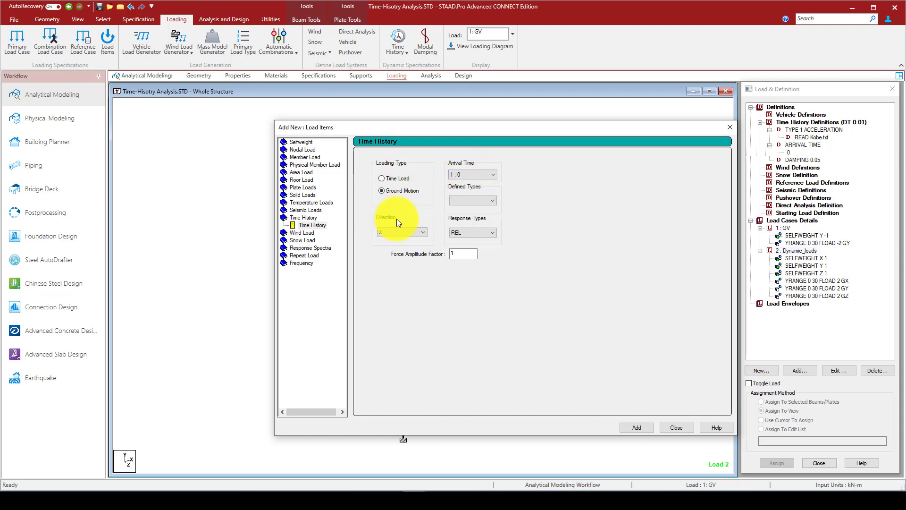
pyautogui.click(465, 200)
pyautogui.click(463, 208)
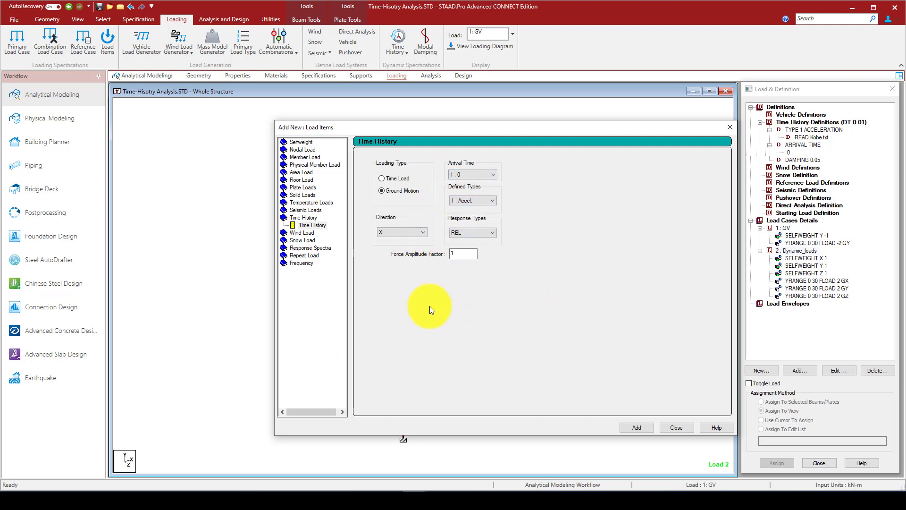
# - Check the Kobe record's acceleration units in SeismoSignal, then add the ground motion load in STAAD.Pro with a force amplitude factor of 9.81
pyautogui.doubleClick(460, 253)
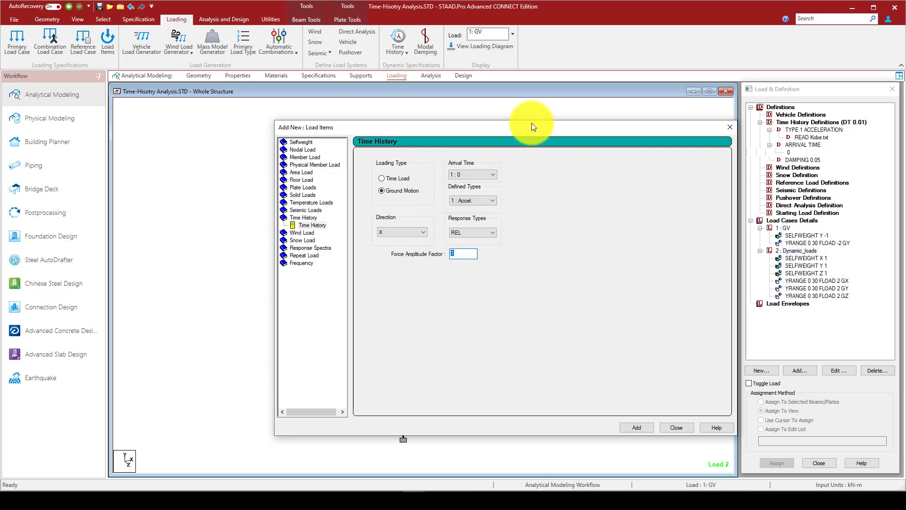
pyautogui.moveTo(532, 124); pyautogui.dragTo(489, 108)
pyautogui.click(432, 500)
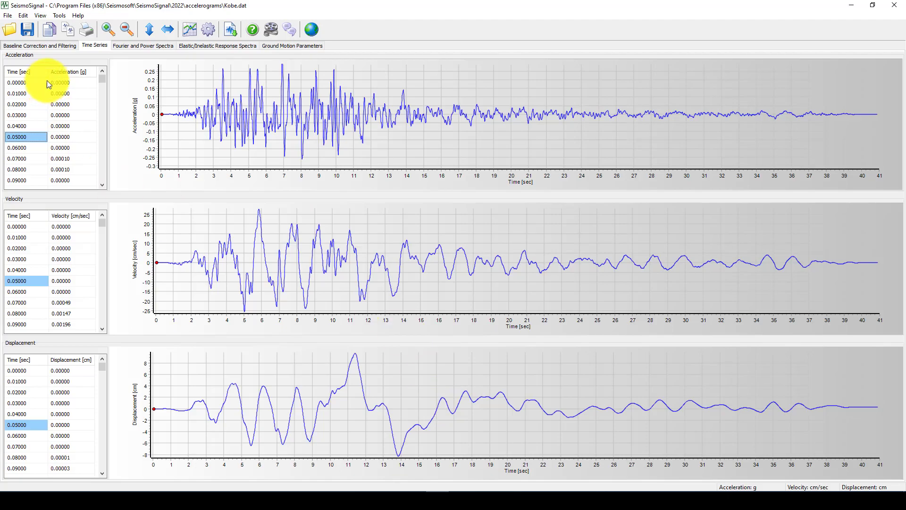
pyautogui.click(848, 7)
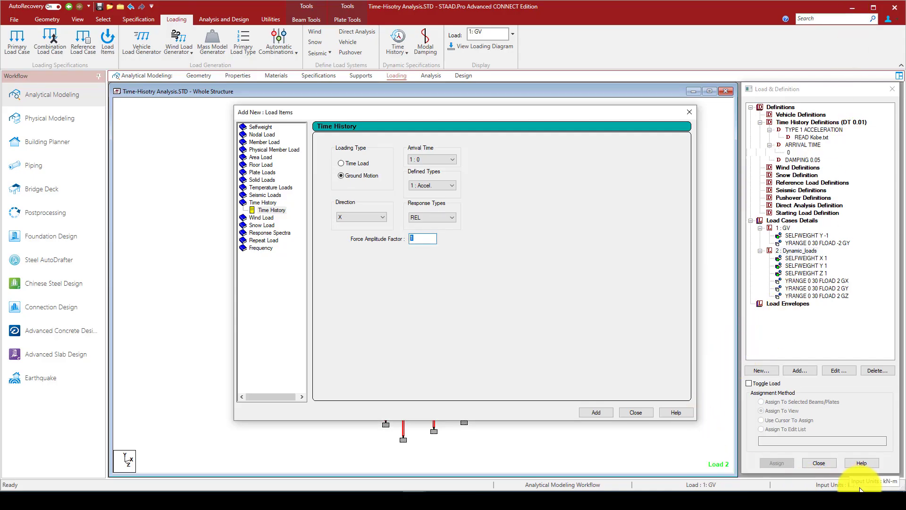
pyautogui.click(422, 240)
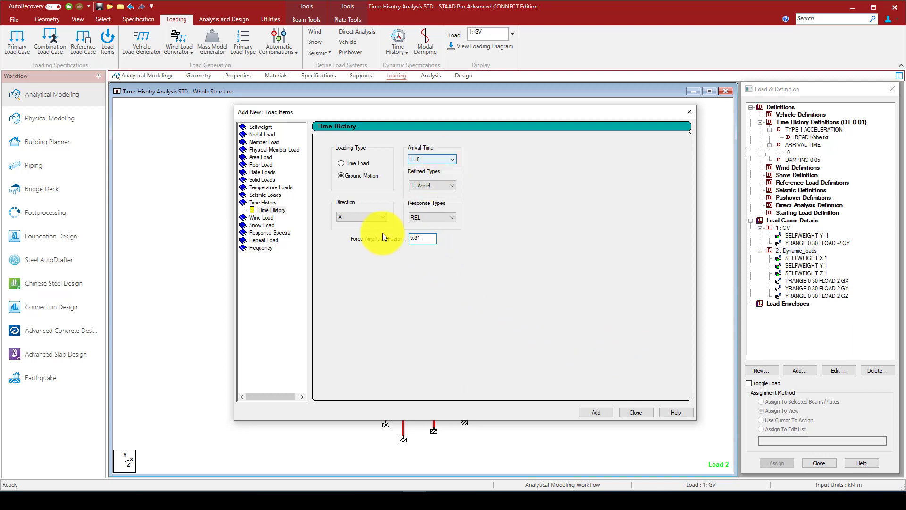
pyautogui.click(594, 411)
pyautogui.click(630, 413)
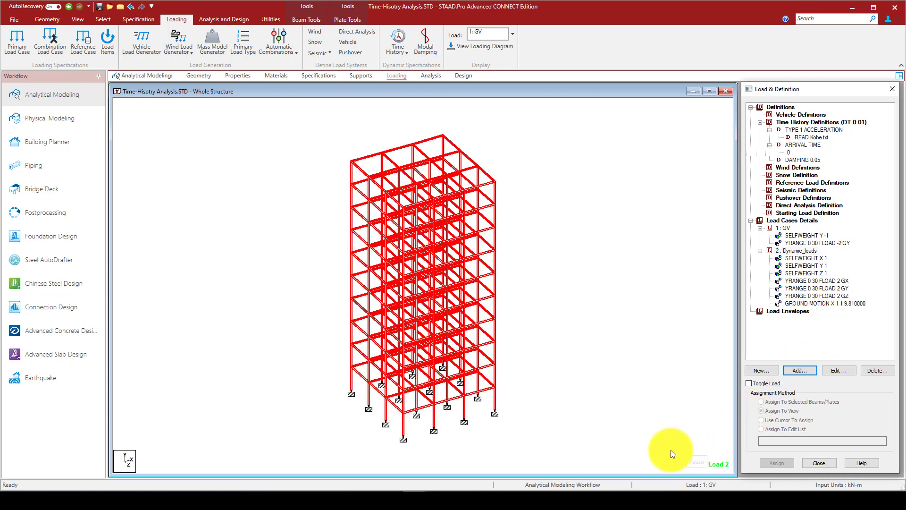
pyautogui.click(670, 450)
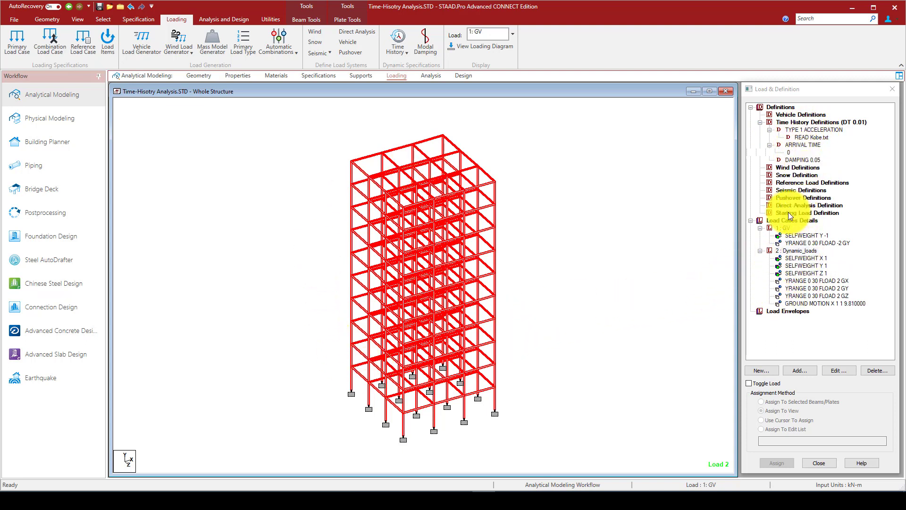
# - Add a Cut Off Mode Shape command with a maximum of 20 mode shapes
pyautogui.click(434, 76)
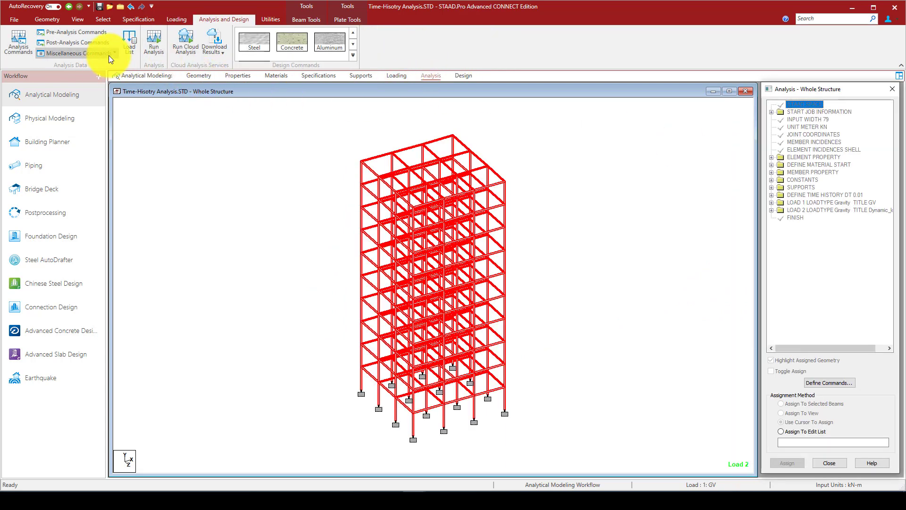
pyautogui.click(109, 54)
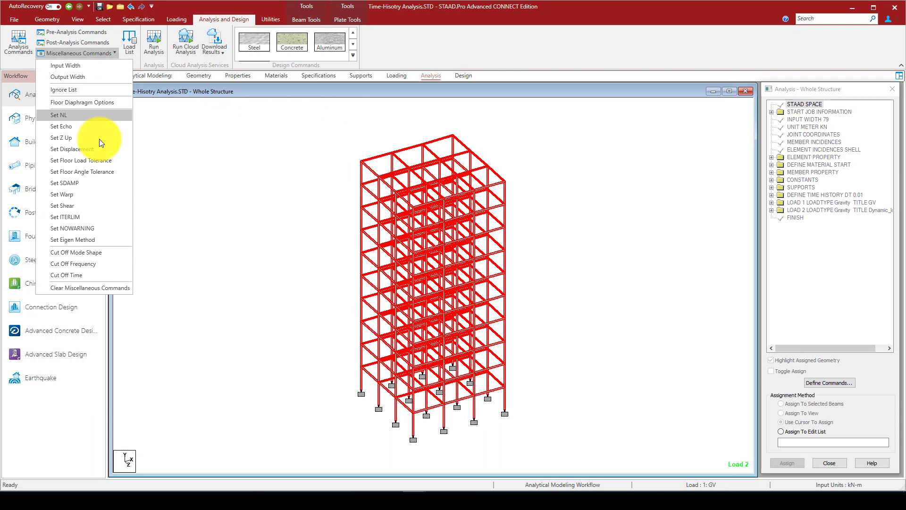
pyautogui.click(100, 252)
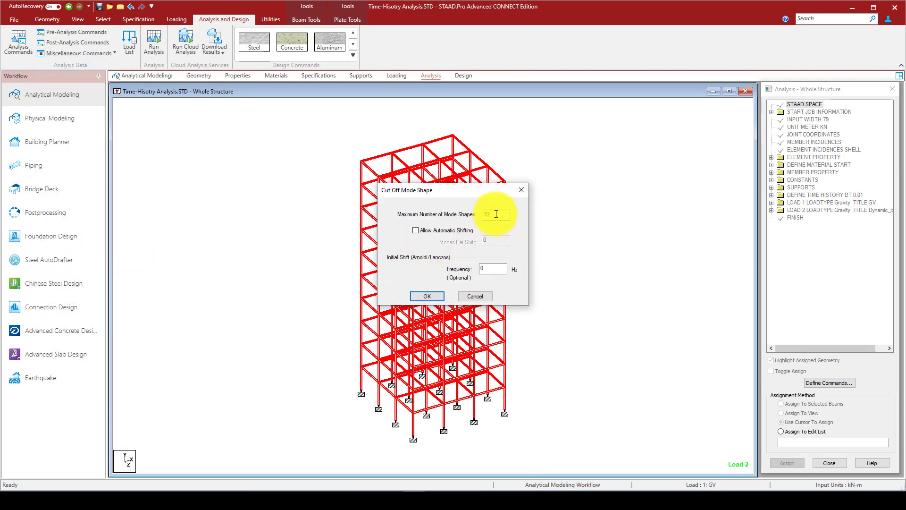
pyautogui.click(424, 296)
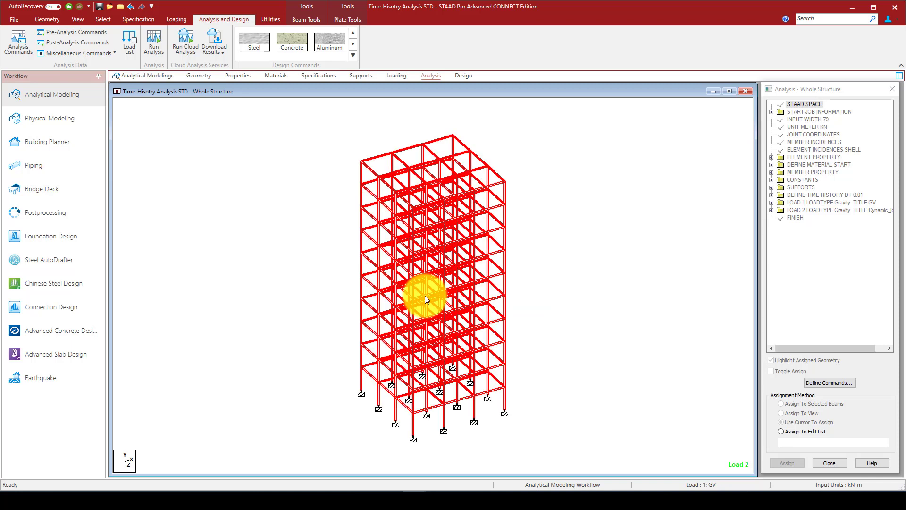
# - Add a Perform Analysis command with the No Print option
pyautogui.click(19, 44)
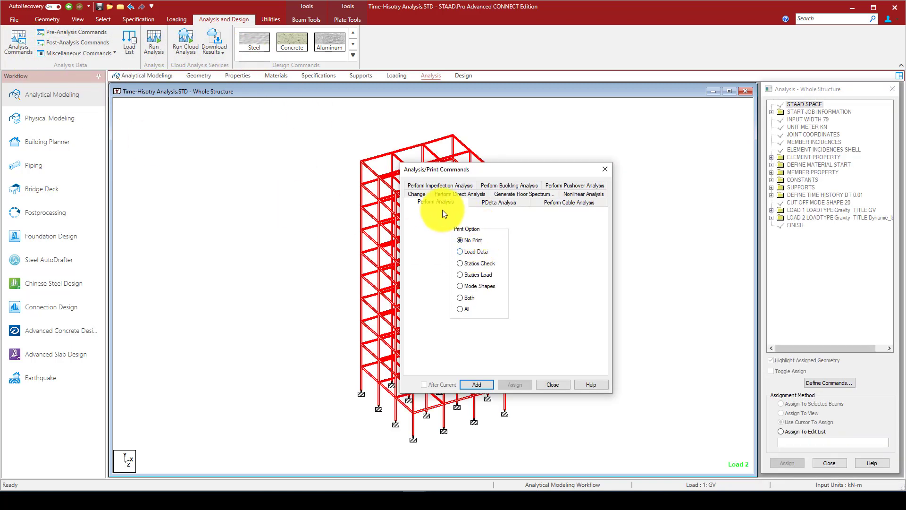
pyautogui.click(472, 384)
pyautogui.click(548, 381)
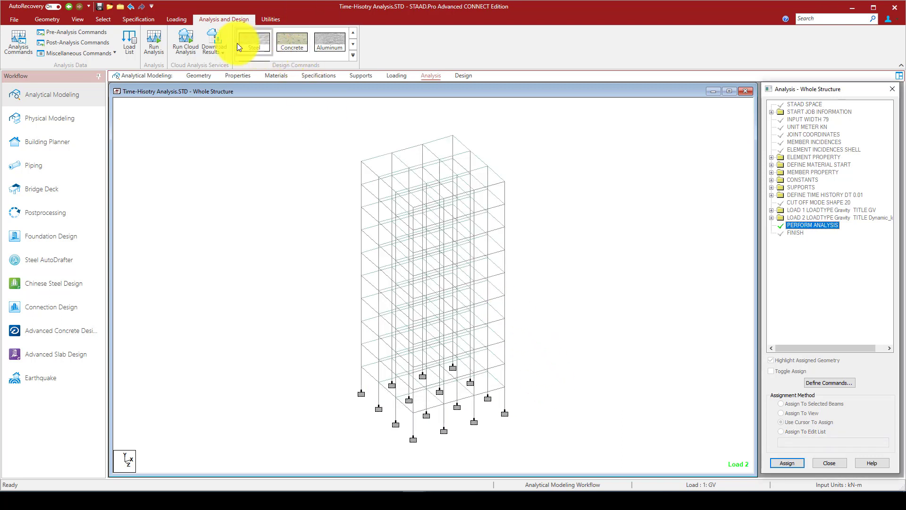
# - Save the model, run the analysis and open postprocessing with the GV and Dynamic_loads cases selected
pyautogui.click(155, 43)
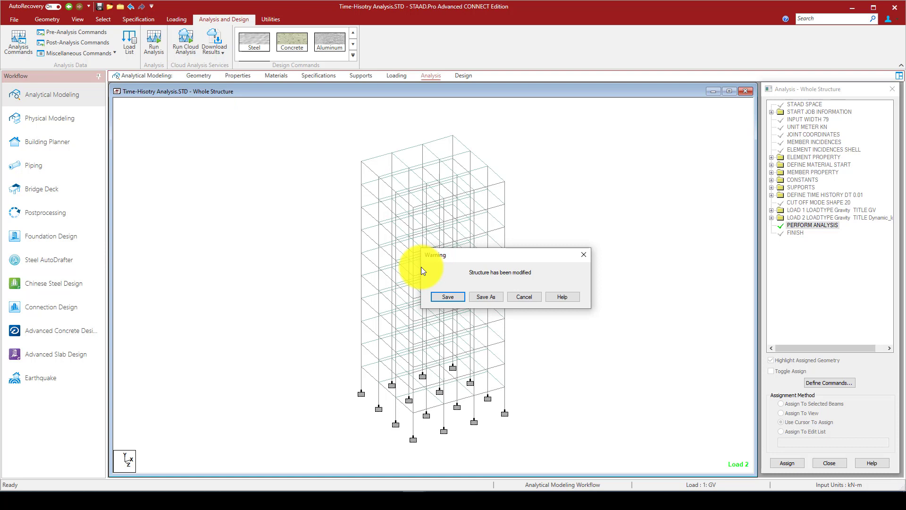
pyautogui.click(451, 299)
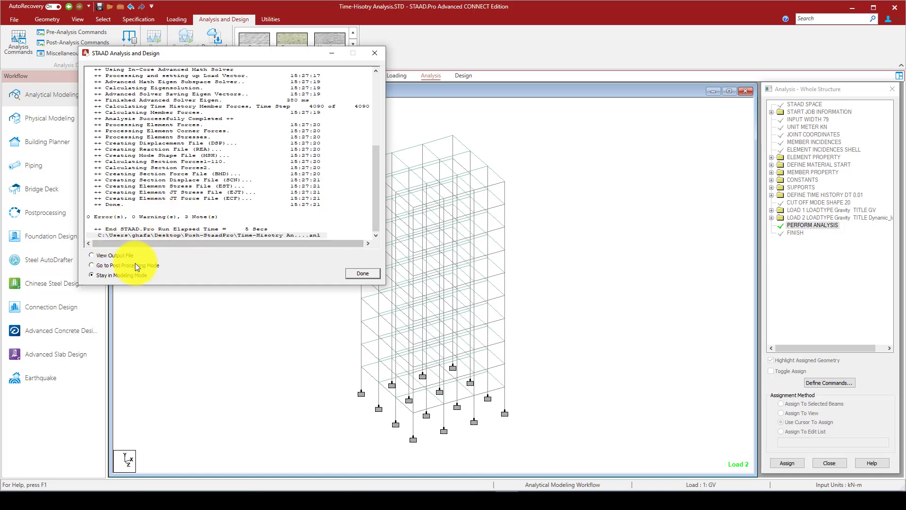
pyautogui.click(361, 273)
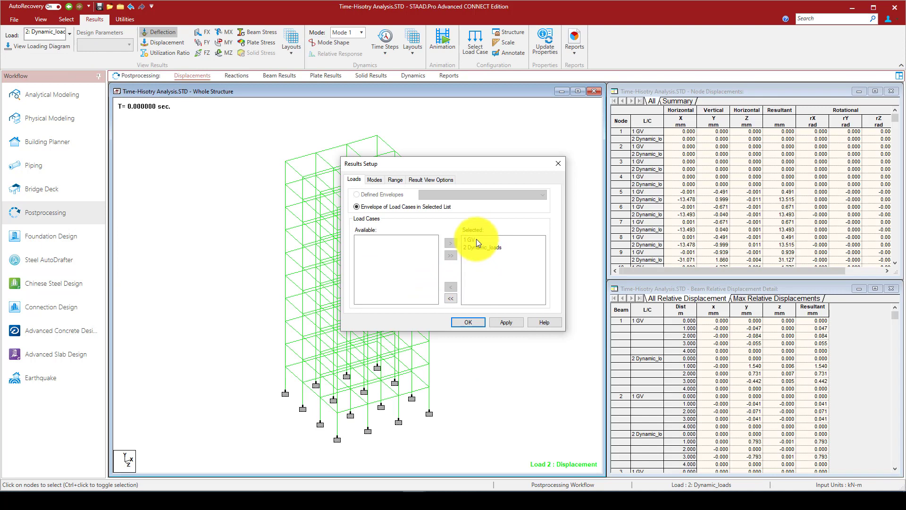
pyautogui.moveTo(477, 239); pyautogui.dragTo(475, 249)
pyautogui.click(469, 322)
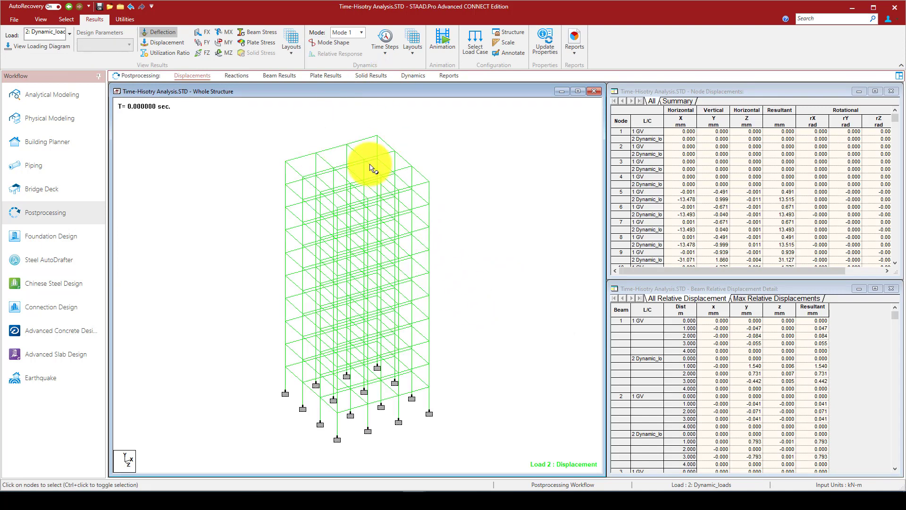
# - Select the rear corner node at roof level and show the dynamic Mode Shape results layout
pyautogui.click(377, 136)
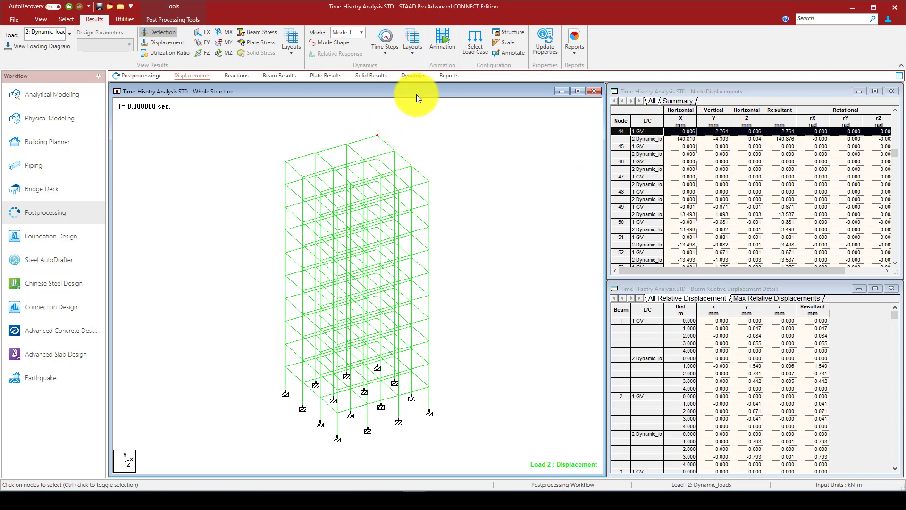
pyautogui.click(413, 50)
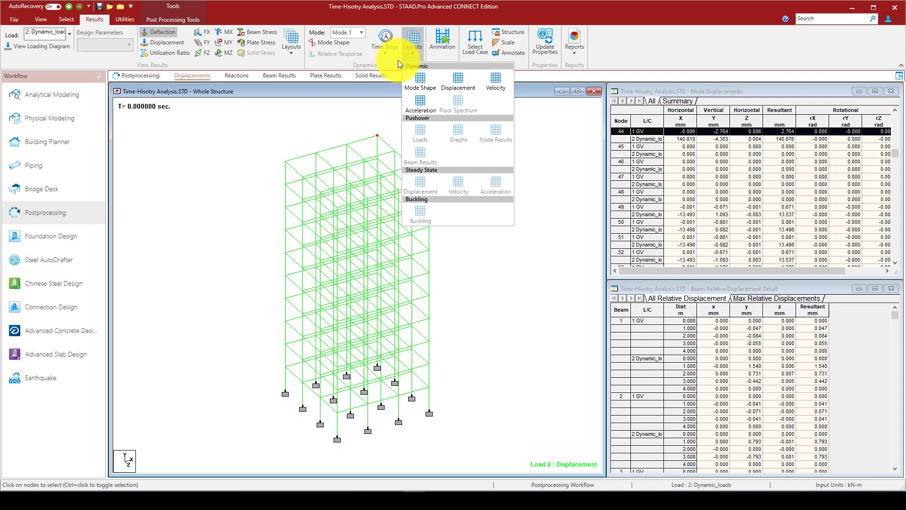
pyautogui.click(418, 84)
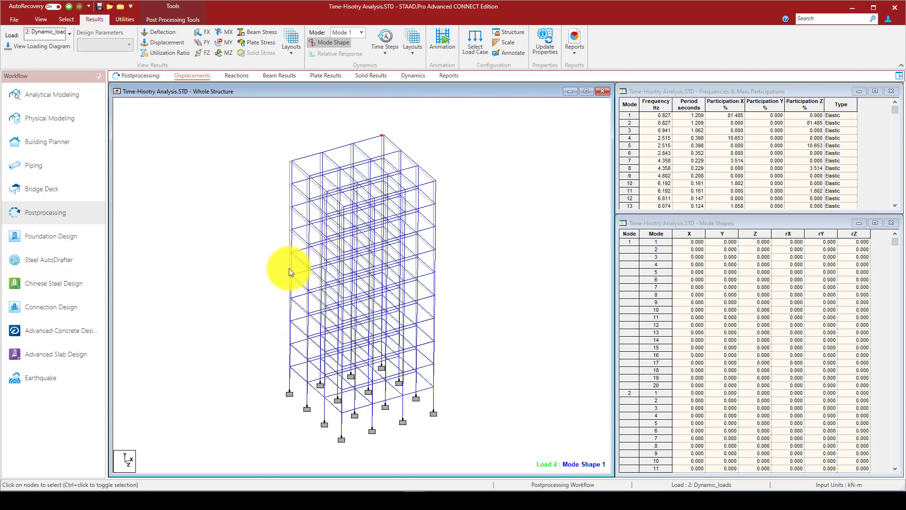
# - Set the displacement result scale to 10 mm per m in the diagram scales and apply it
pyautogui.click(509, 42)
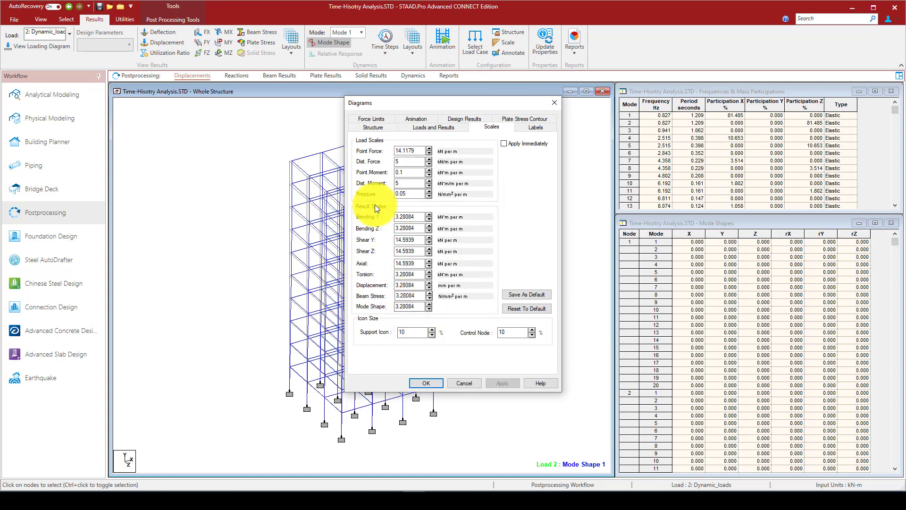
pyautogui.doubleClick(396, 216)
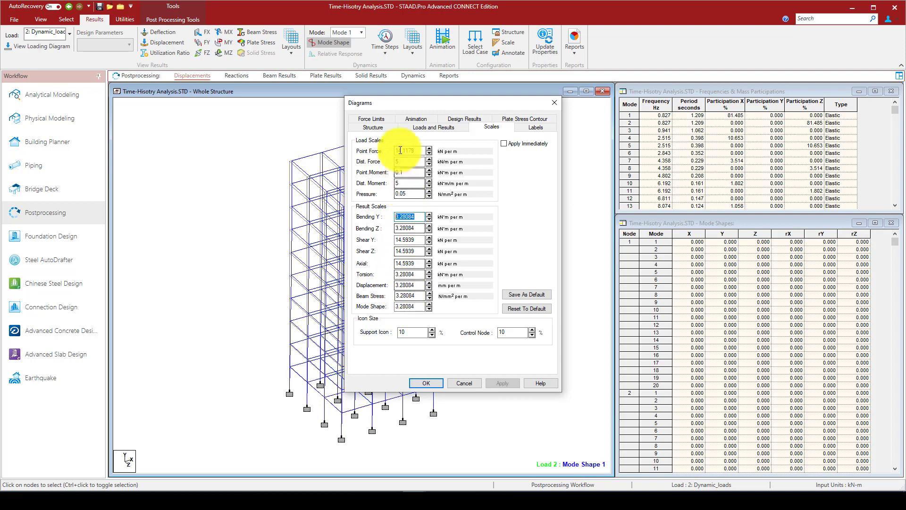
pyautogui.click(418, 119)
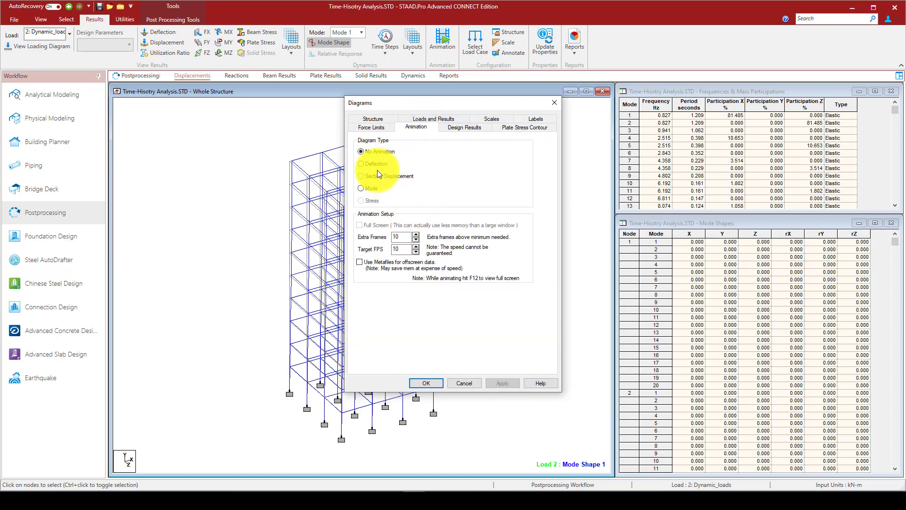
pyautogui.click(490, 118)
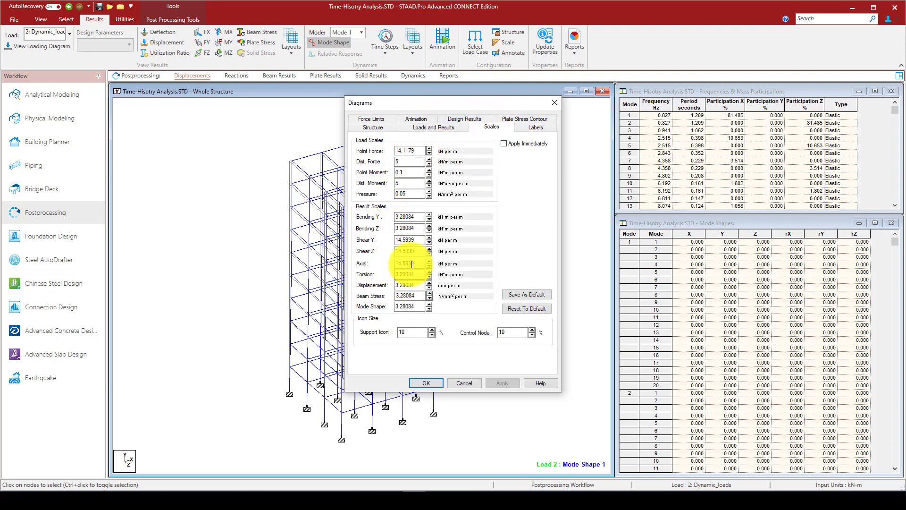
pyautogui.moveTo(421, 285); pyautogui.dragTo(391, 285)
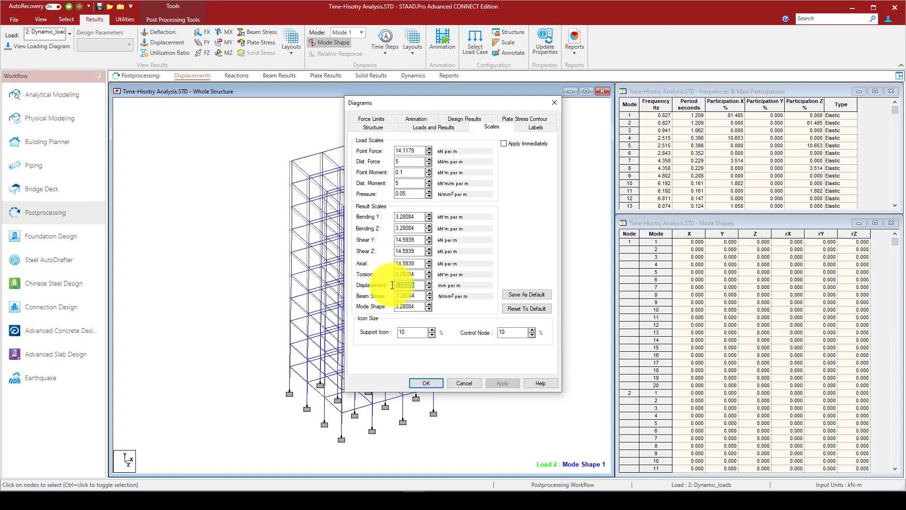
pyautogui.write('1')
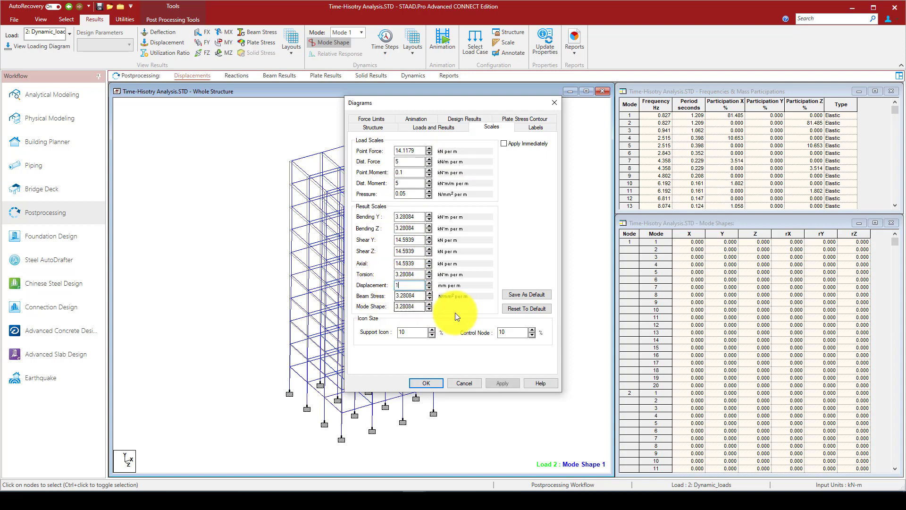
pyautogui.click(499, 386)
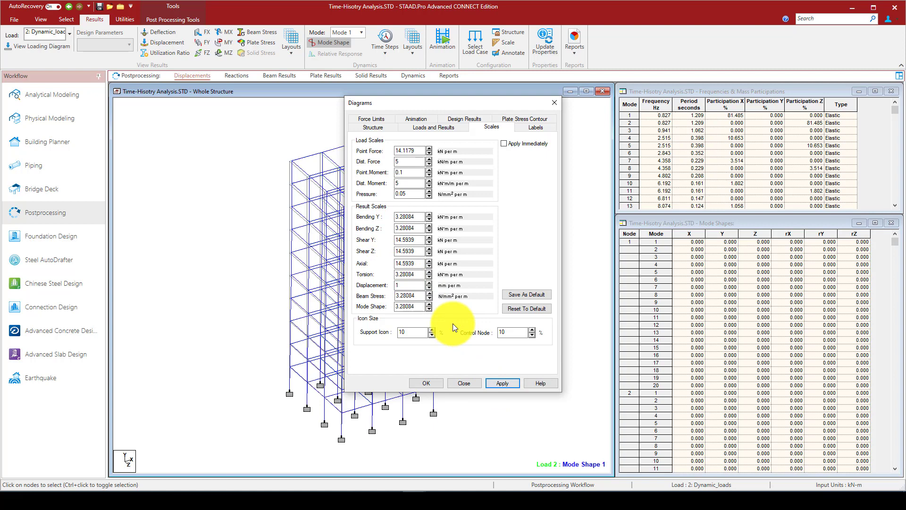
pyautogui.click(406, 285)
pyautogui.write('0')
pyautogui.click(500, 382)
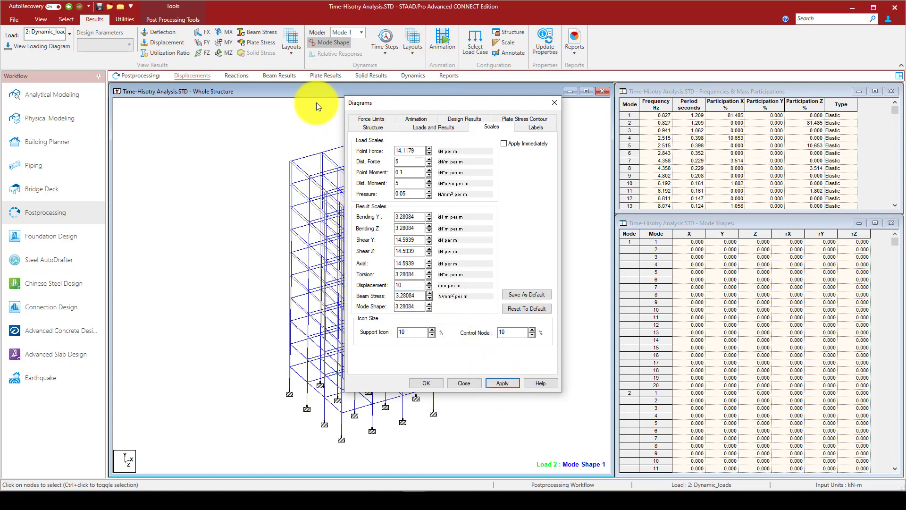
# - Animate the frame's deflection, switch the animation type to Mode and accept the diagram settings
pyautogui.moveTo(316, 103); pyautogui.dragTo(165, 99)
pyautogui.moveTo(223, 101); pyautogui.dragTo(325, 100)
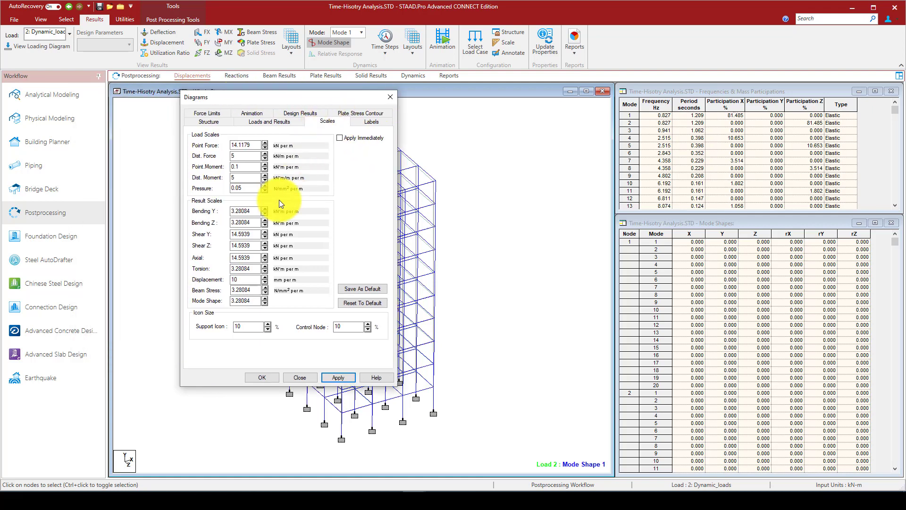
pyautogui.click(205, 118)
pyautogui.click(253, 114)
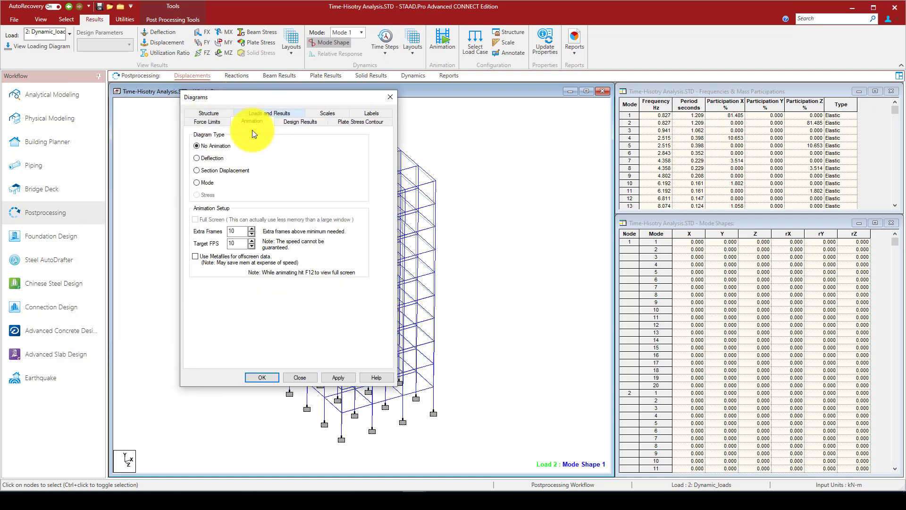
pyautogui.click(210, 158)
pyautogui.click(335, 377)
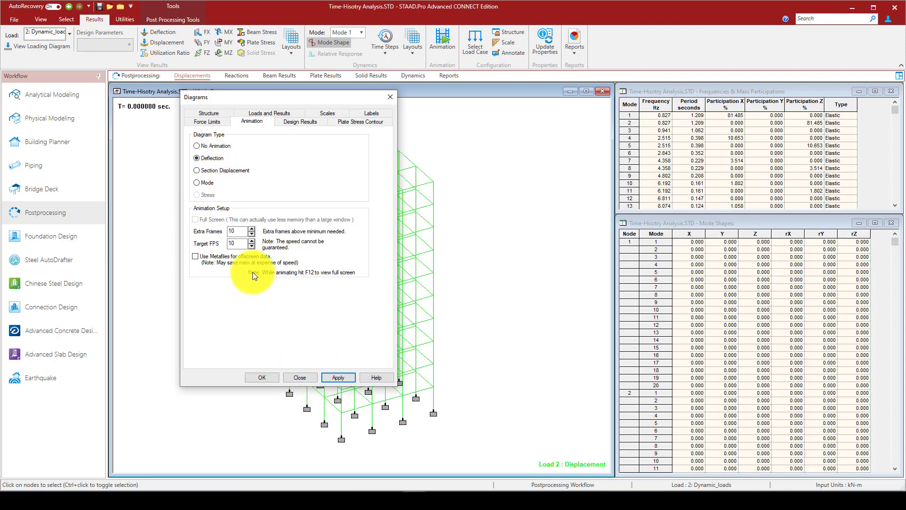
pyautogui.click(197, 183)
pyautogui.click(329, 375)
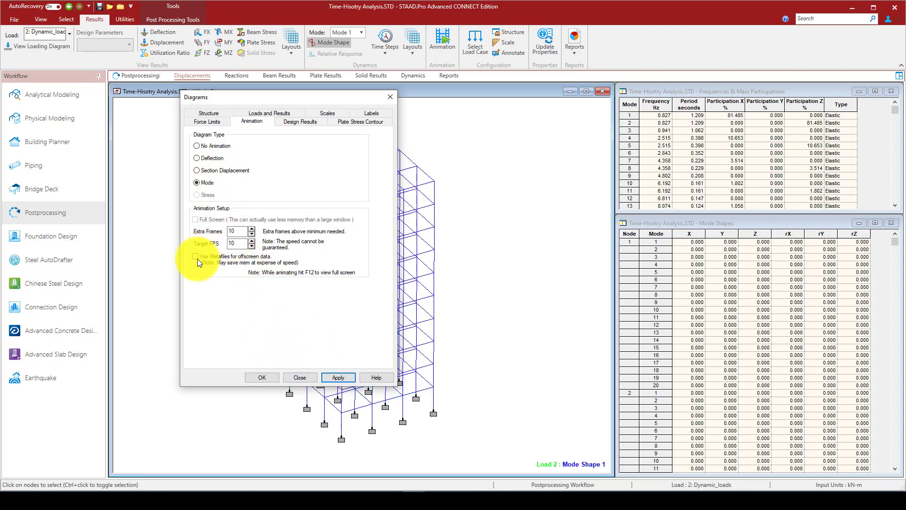
pyautogui.click(264, 376)
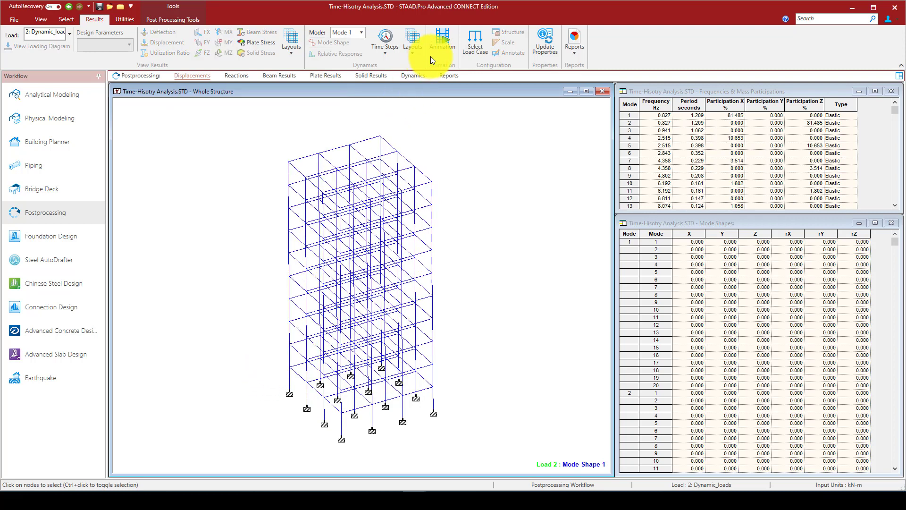
# - Reopen the animation settings, preview the Deflection animation again and leave the Mode animation running
pyautogui.click(442, 42)
pyautogui.moveTo(475, 106); pyautogui.dragTo(239, 123)
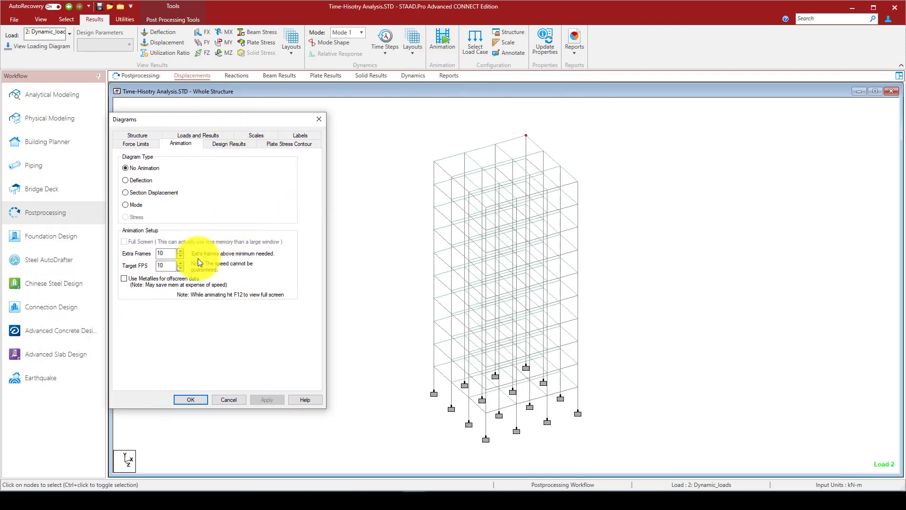
pyautogui.click(143, 180)
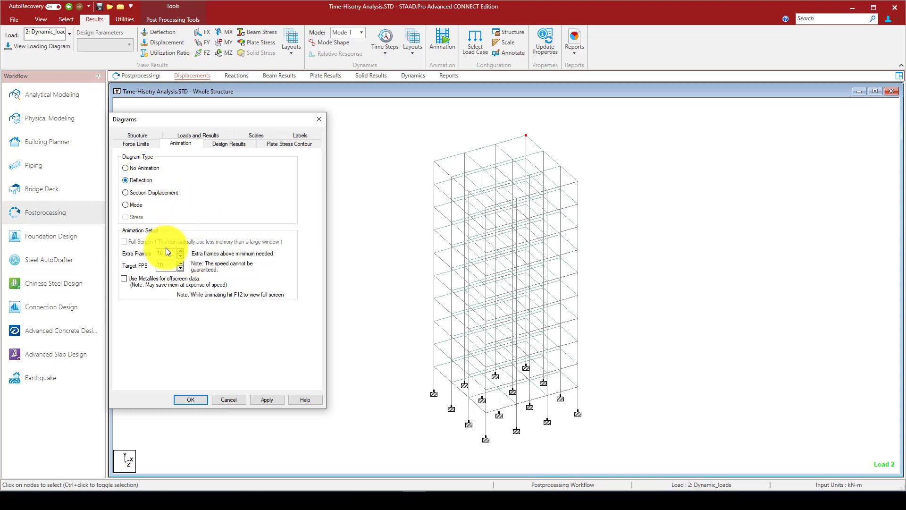
pyautogui.click(266, 399)
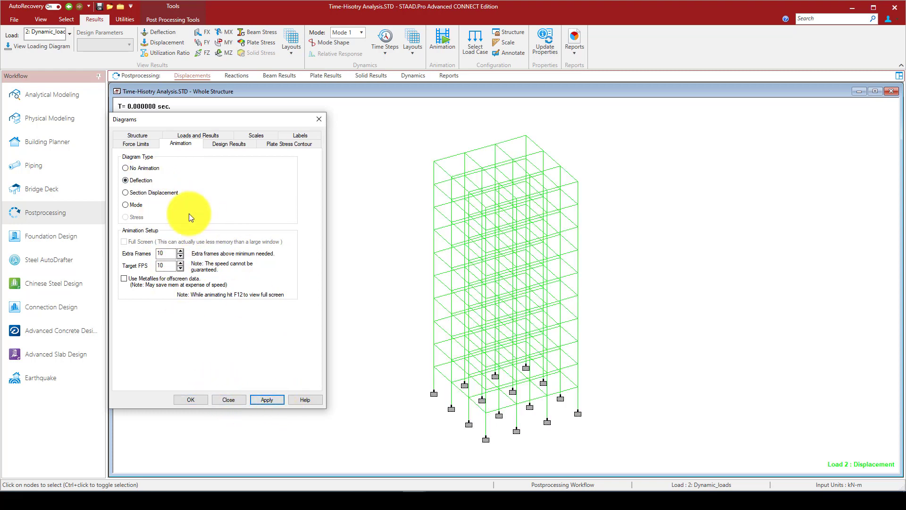
pyautogui.click(131, 203)
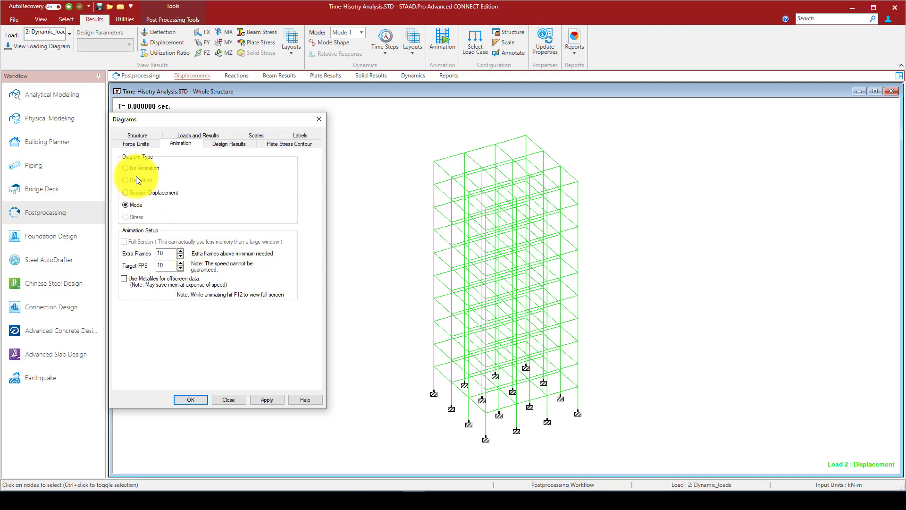
pyautogui.click(267, 399)
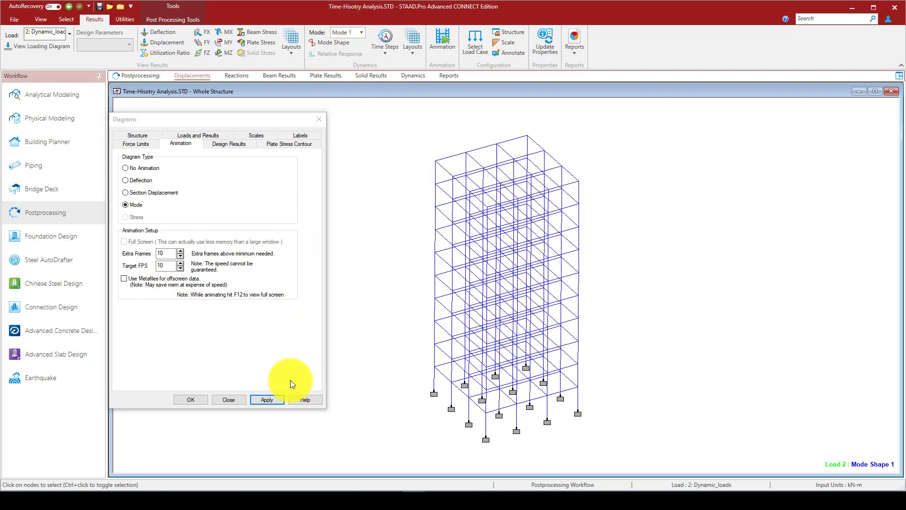
pyautogui.click(230, 400)
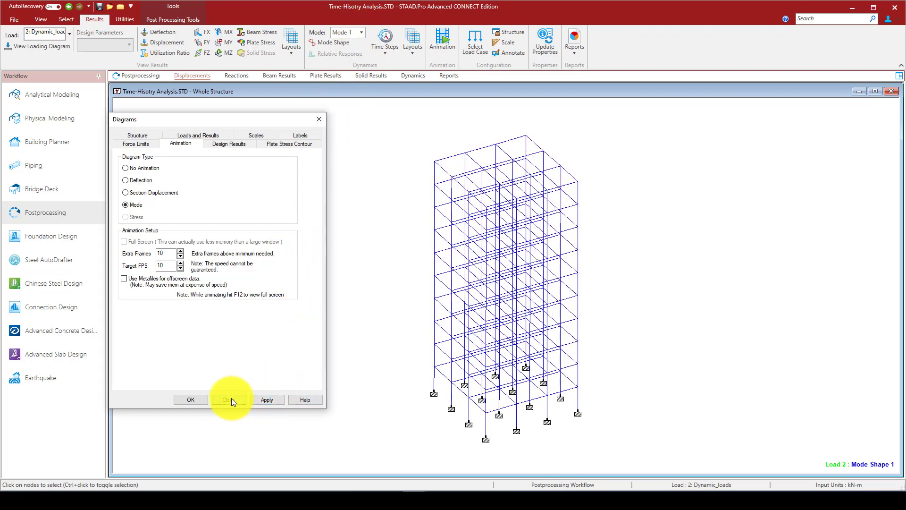
# - View the animated mode shapes for Mode 2 and Mode 15
pyautogui.click(355, 34)
pyautogui.click(346, 54)
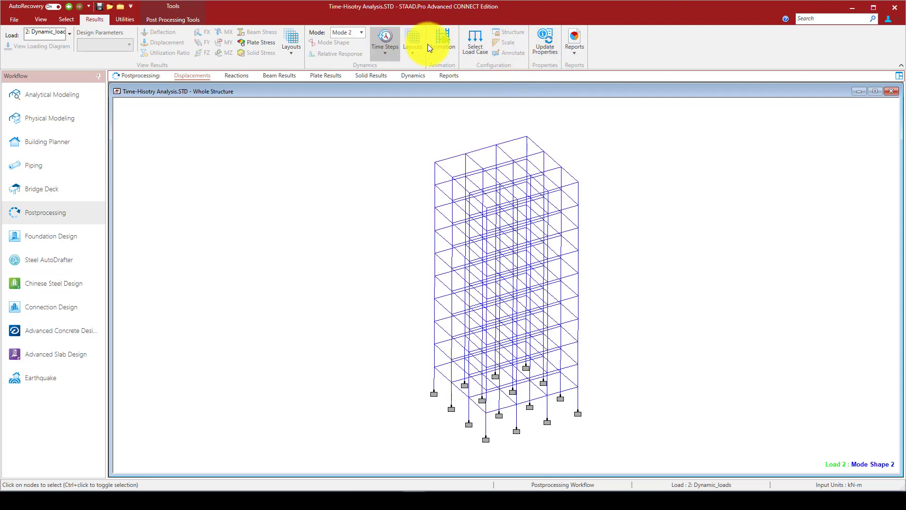
pyautogui.click(359, 33)
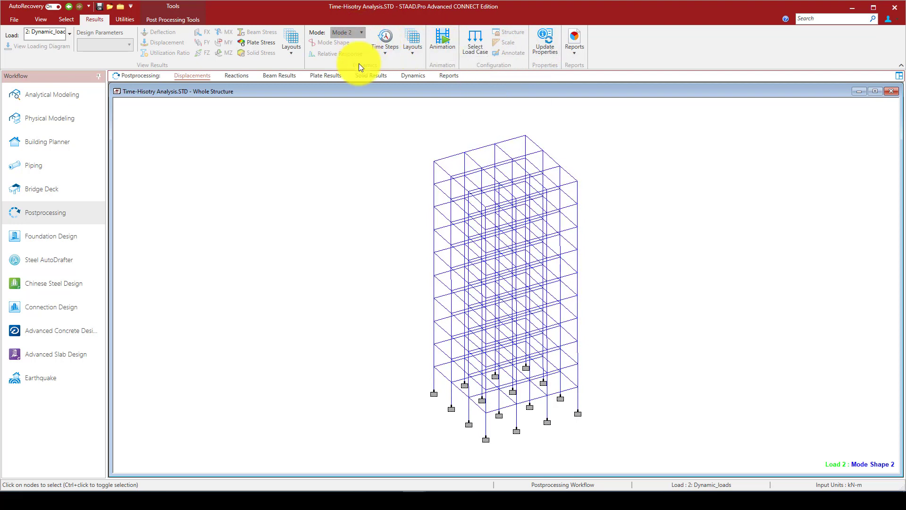
pyautogui.click(350, 128)
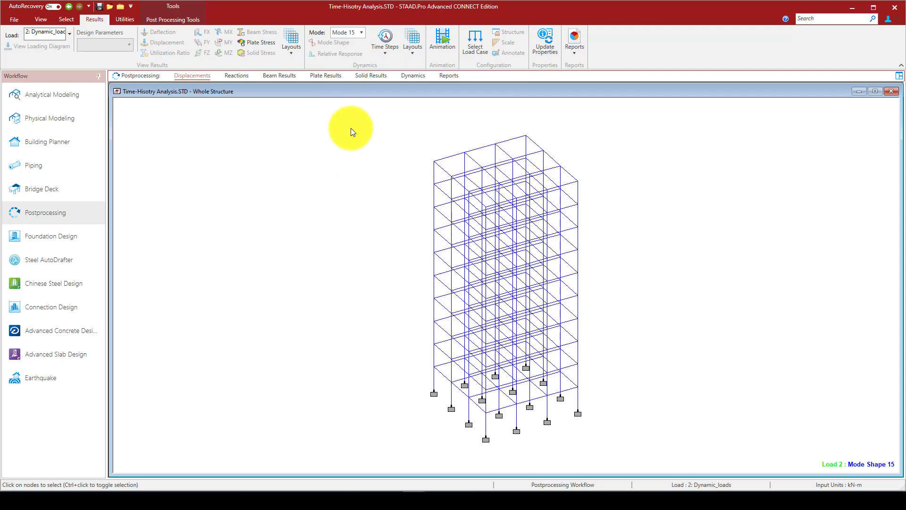
pyautogui.click(472, 38)
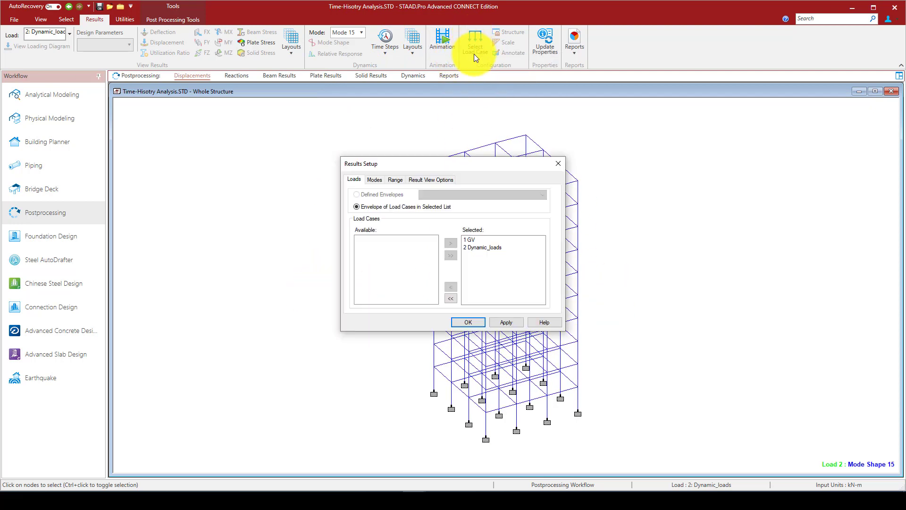
pyautogui.click(560, 164)
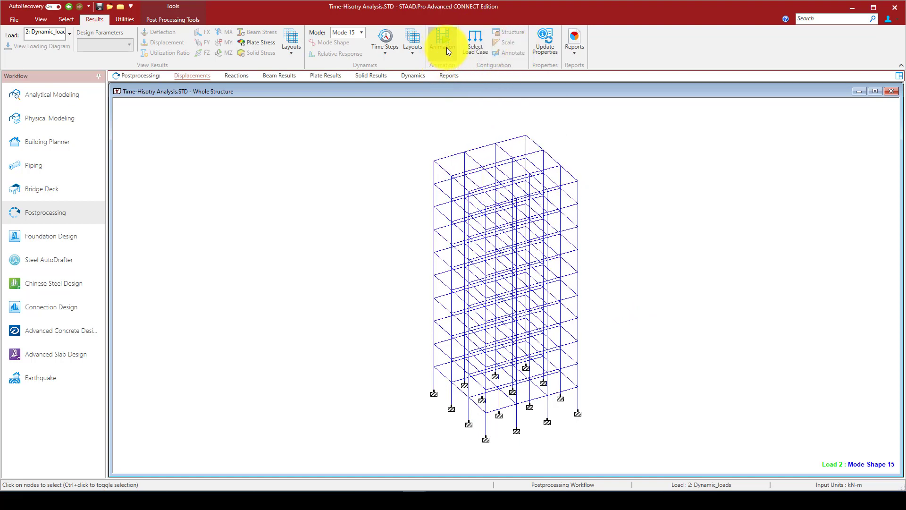
pyautogui.click(874, 90)
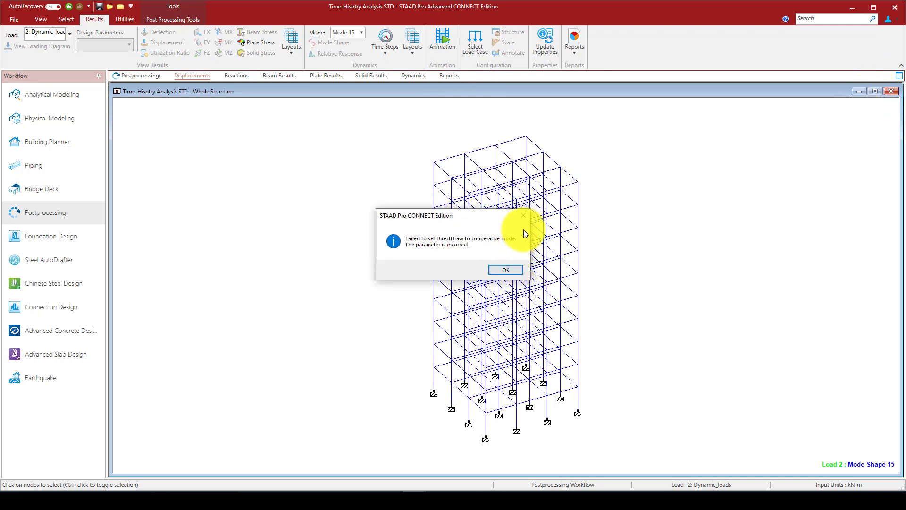
pyautogui.click(504, 269)
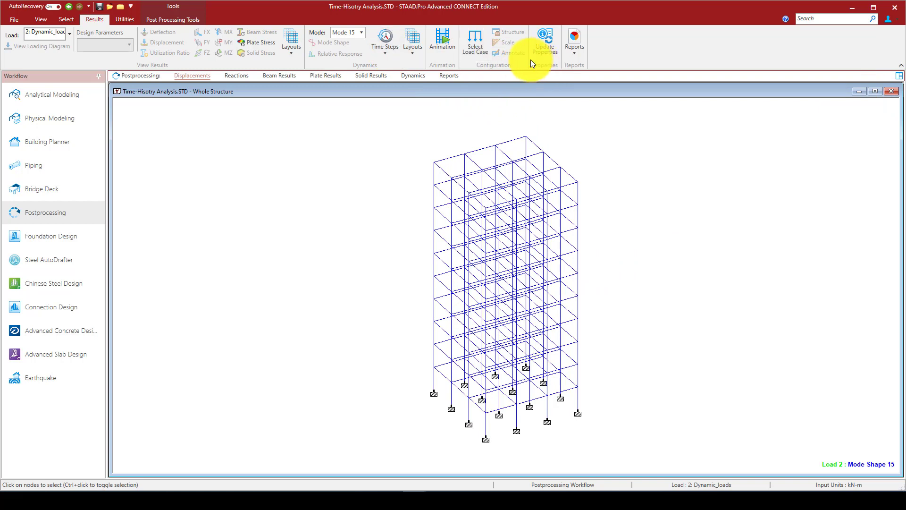
# - Set the mode back to Mode 1 and show the dynamic Displacement results layout
pyautogui.click(361, 31)
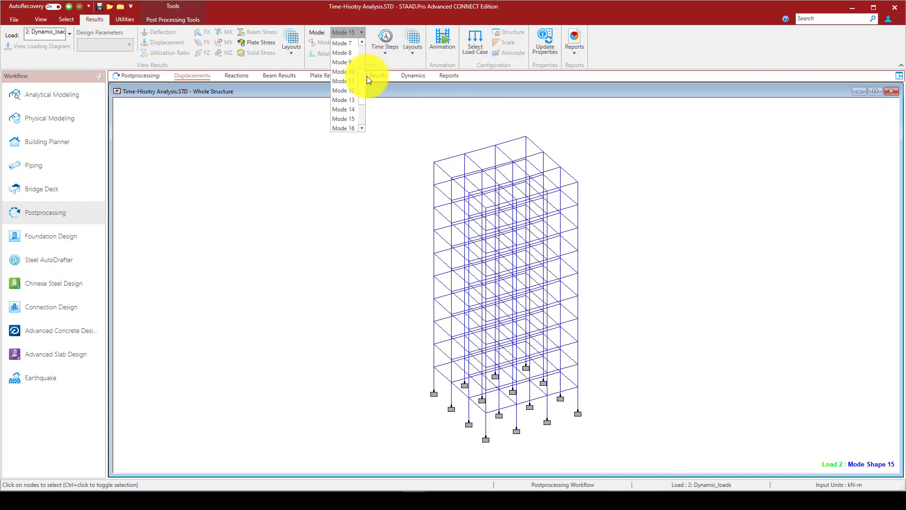
pyautogui.moveTo(363, 84); pyautogui.dragTo(364, 39)
pyautogui.click(343, 43)
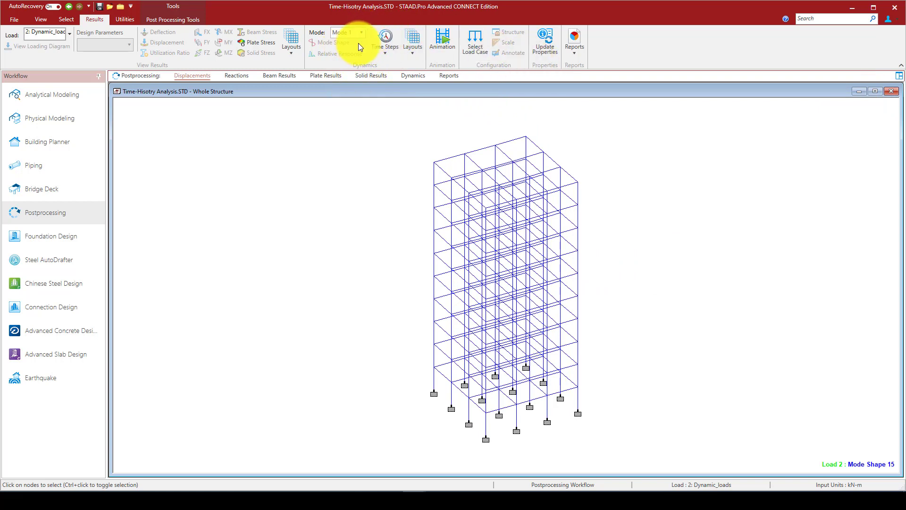
pyautogui.click(412, 46)
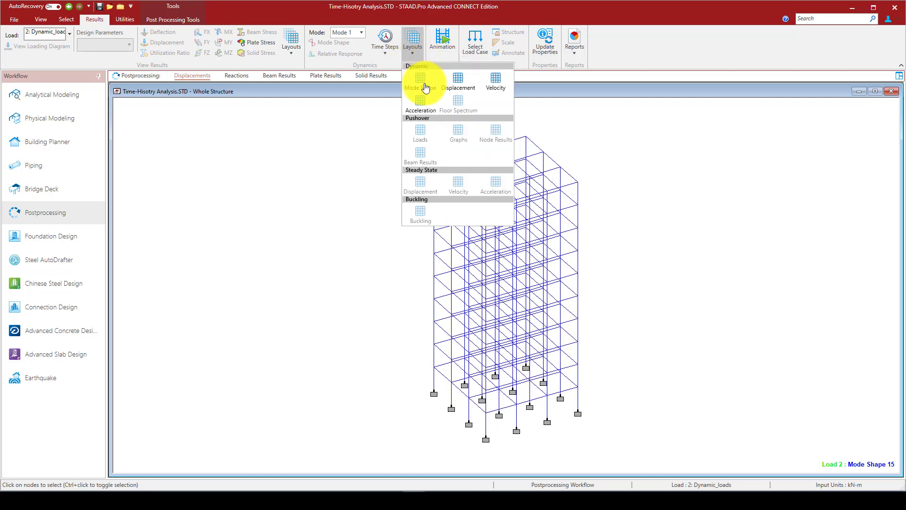
pyautogui.click(457, 80)
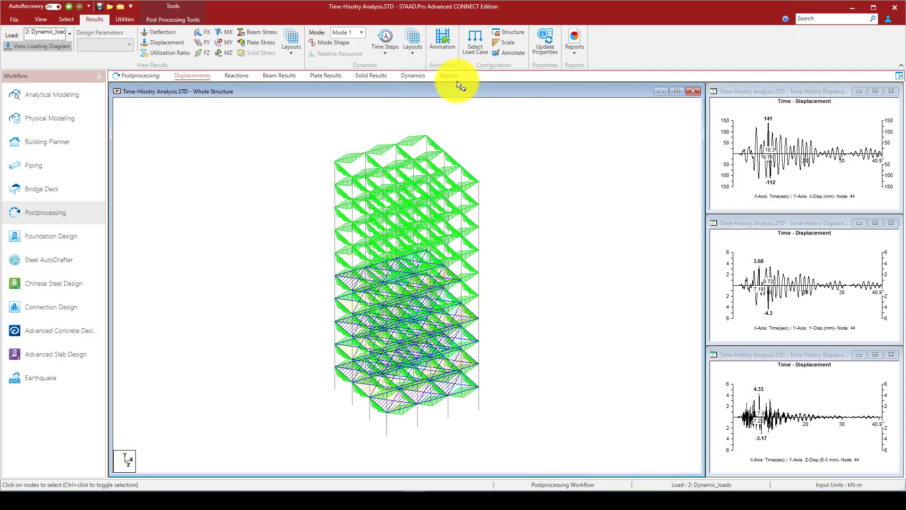
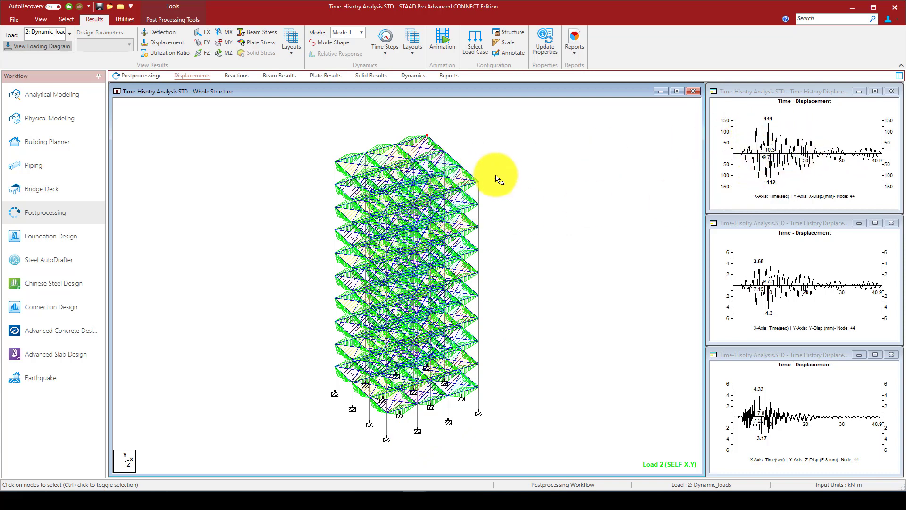
# - Plot the time-displacement graphs for the right-hand corner column's nodes at roof, fifth and fourth levels (nodes 176, 156 and 152)
pyautogui.moveTo(470, 170); pyautogui.dragTo(491, 196)
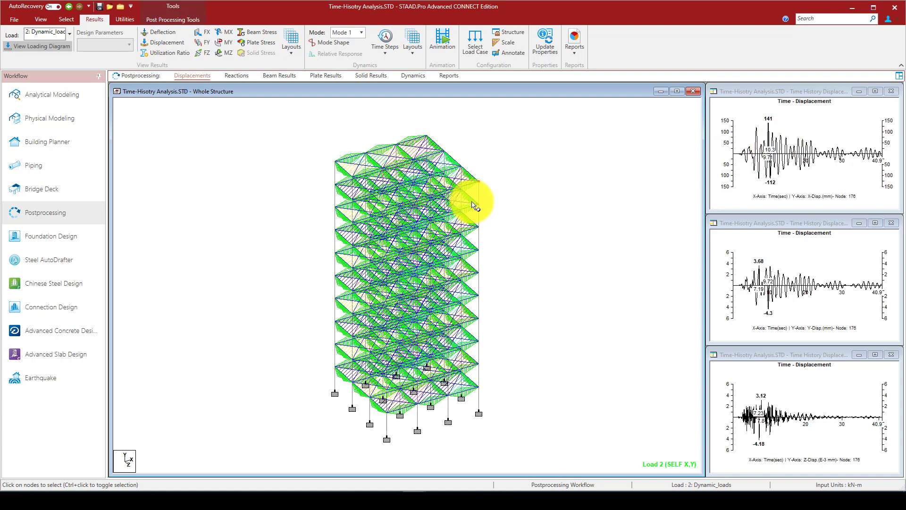
pyautogui.click(478, 295)
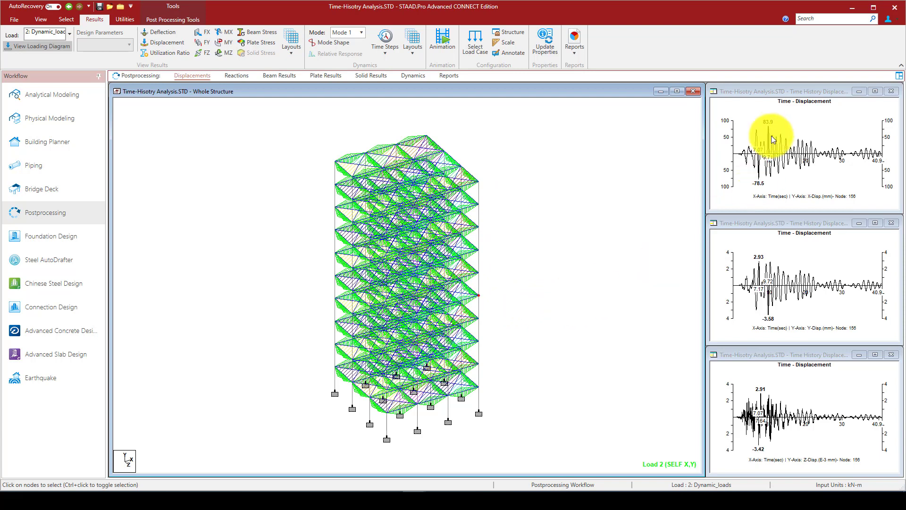
pyautogui.click(485, 329)
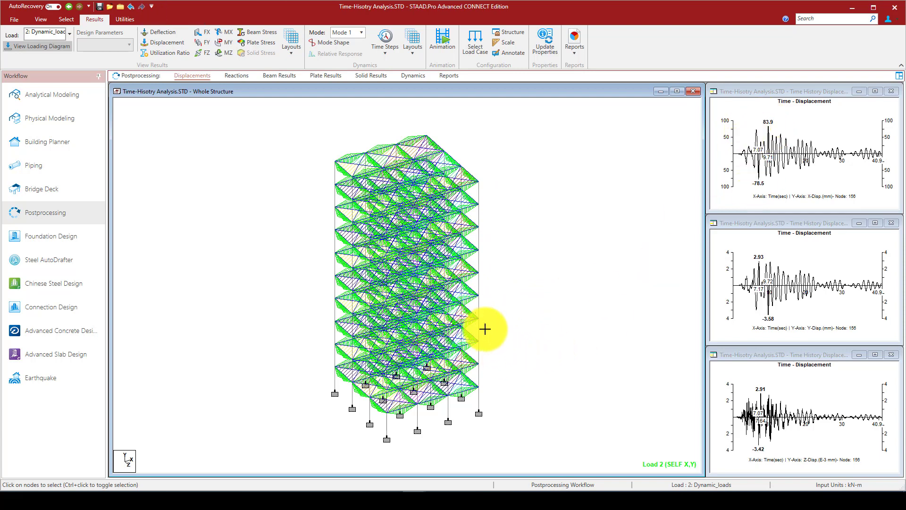
pyautogui.click(485, 329)
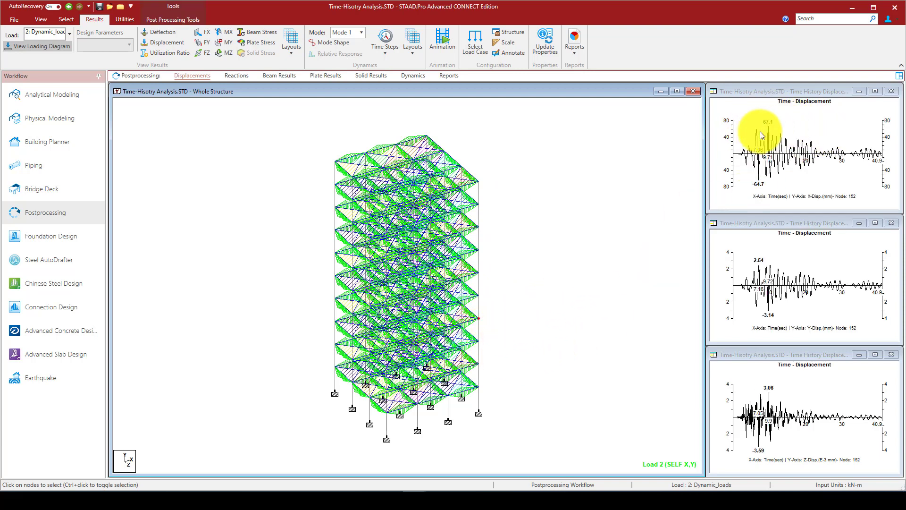
# - Enlarge the X-direction time-displacement graph of node 152 and restore the Displacements layout with its result tables
pyautogui.click(874, 92)
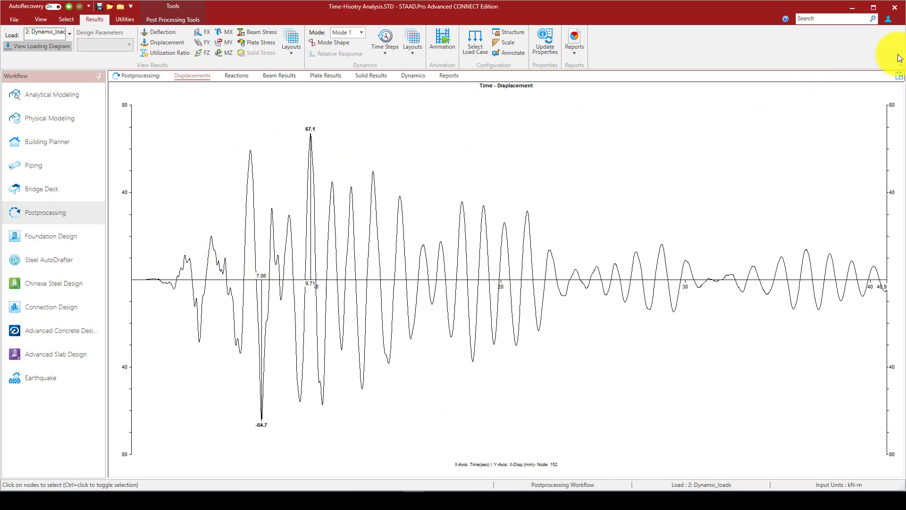
pyautogui.click(899, 75)
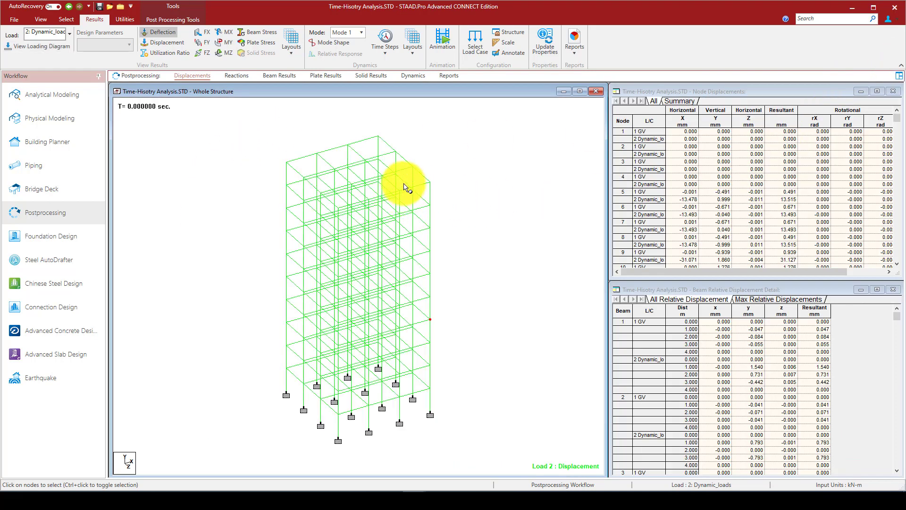
# - Plot the dynamic time-acceleration graphs for the right-hand corner column's nodes 140, 176 and 144
pyautogui.click(433, 360)
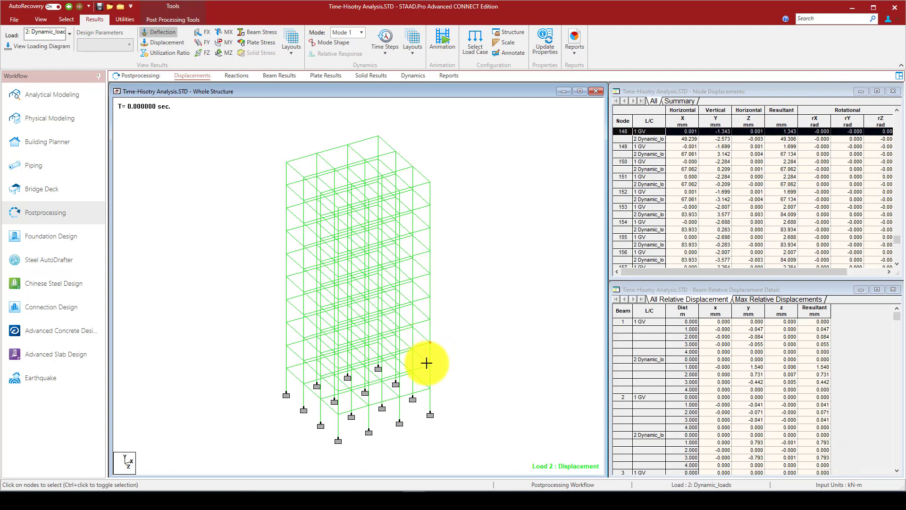
pyautogui.click(430, 388)
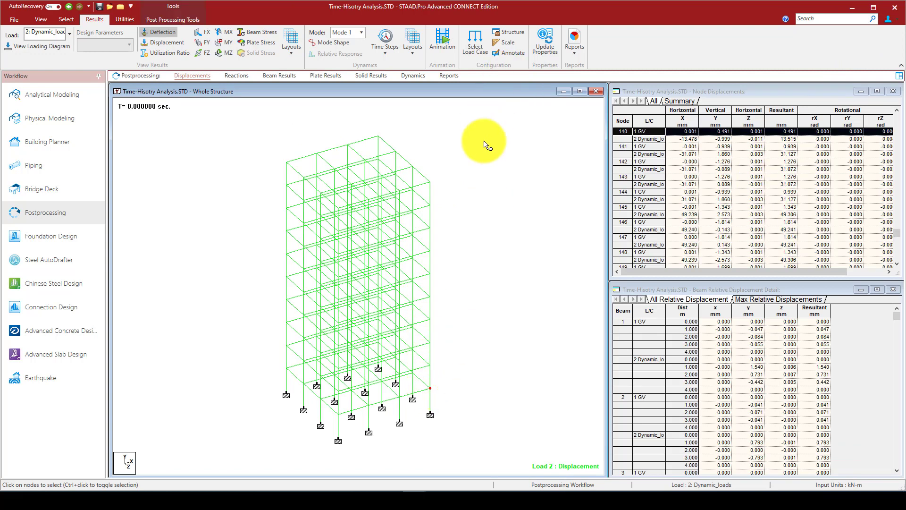
pyautogui.click(407, 56)
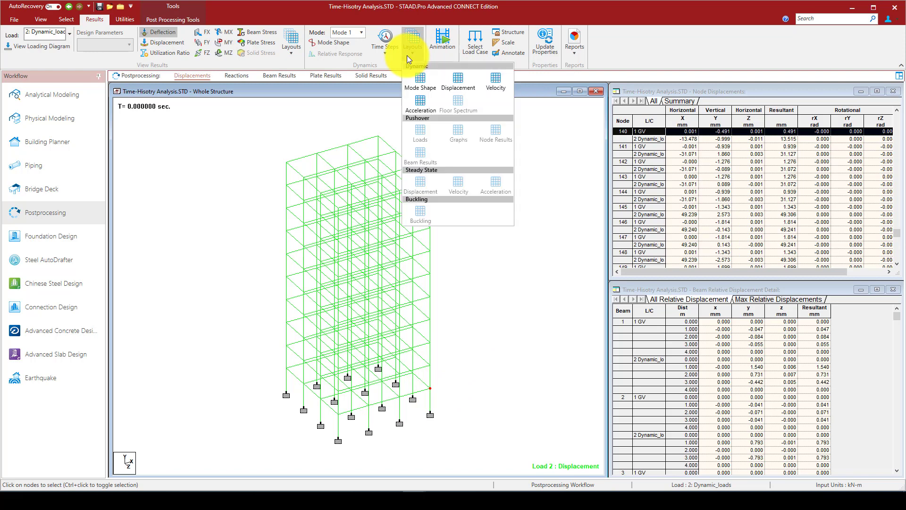
pyautogui.click(420, 103)
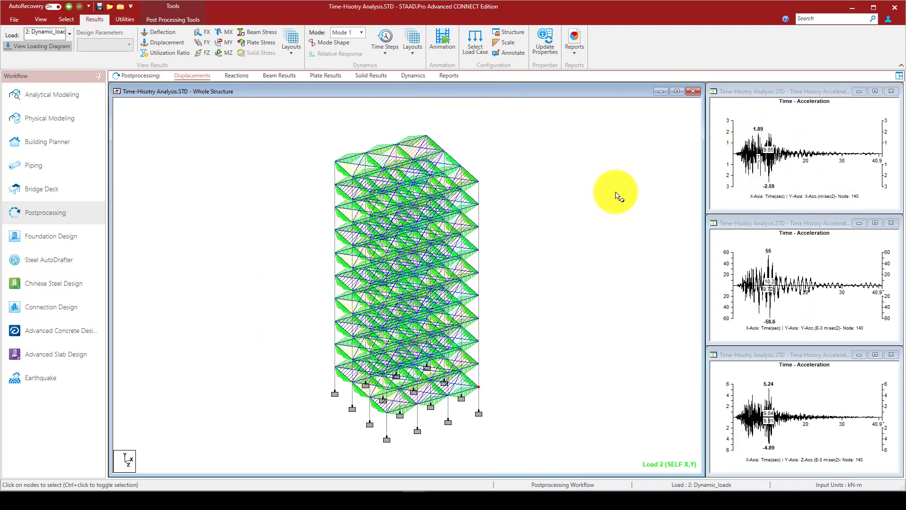
pyautogui.click(489, 196)
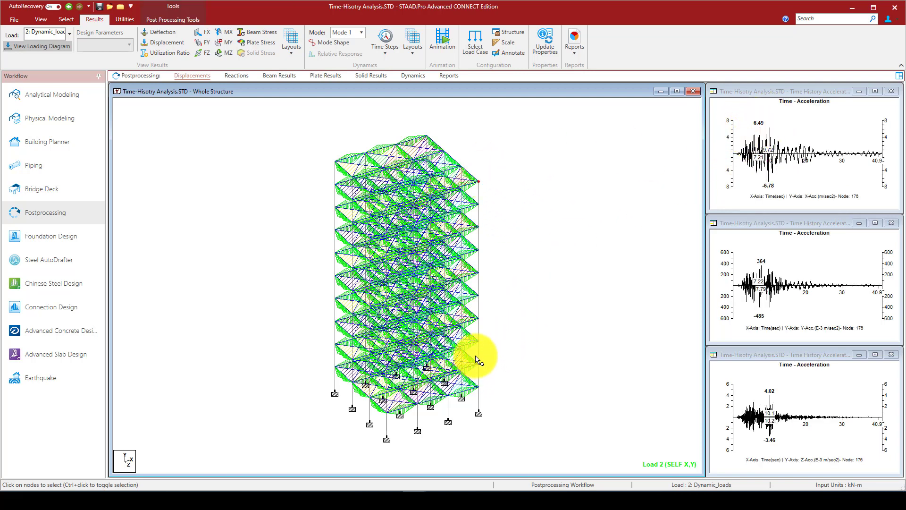
pyautogui.click(480, 372)
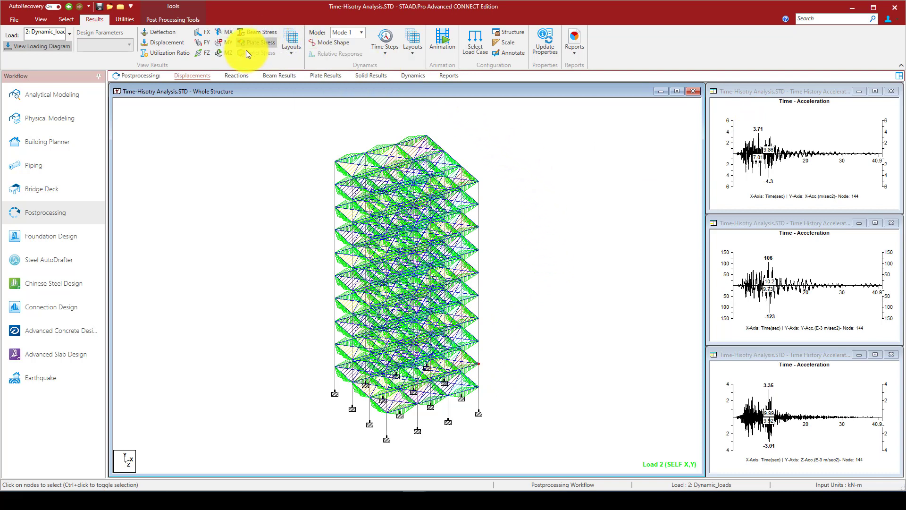
# - Show the beam results, reset the diagram scales to their defaults and enable immediate application of scale changes
pyautogui.click(273, 75)
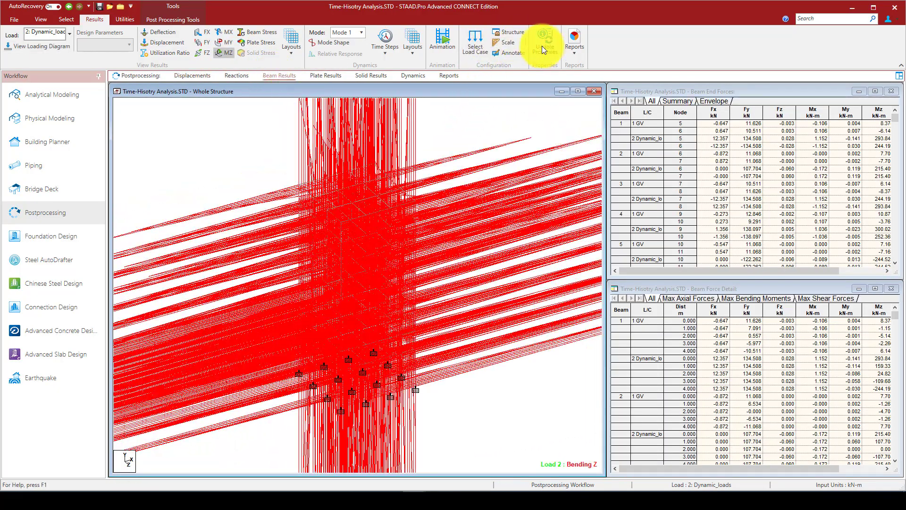
pyautogui.click(509, 41)
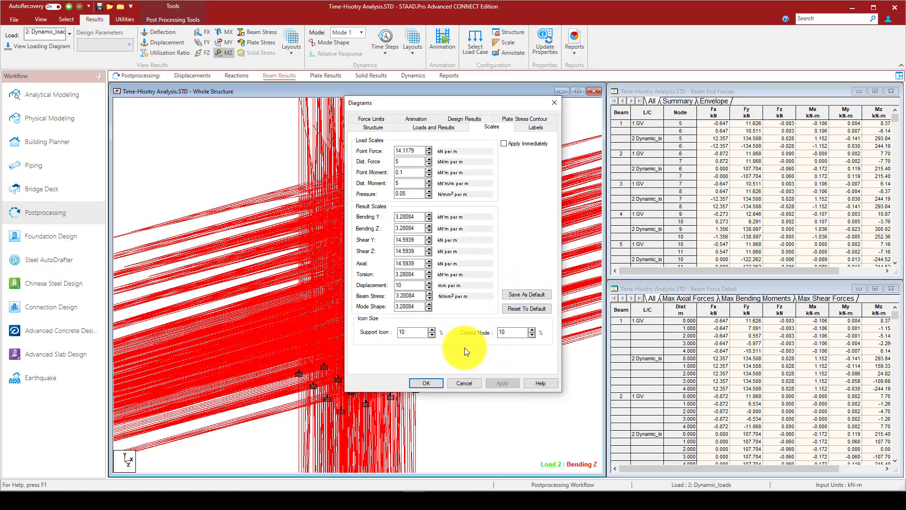
pyautogui.click(524, 309)
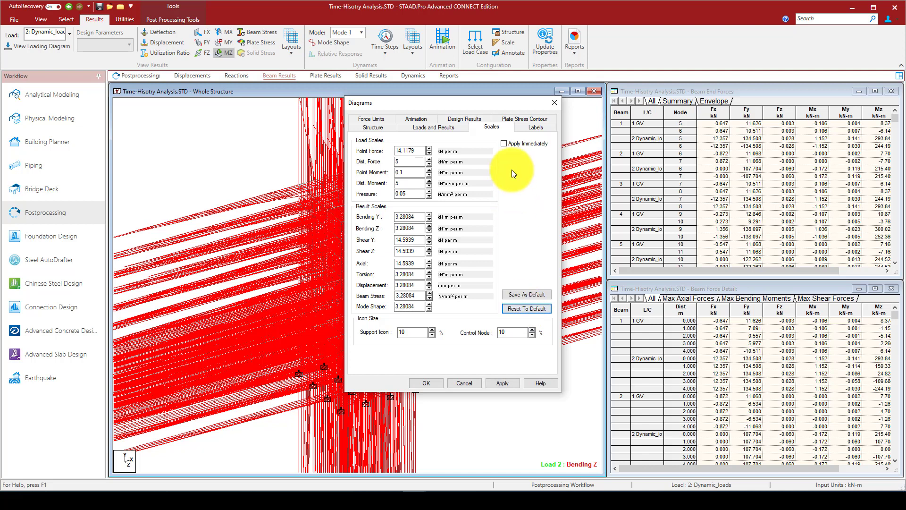
pyautogui.click(503, 143)
pyautogui.click(499, 383)
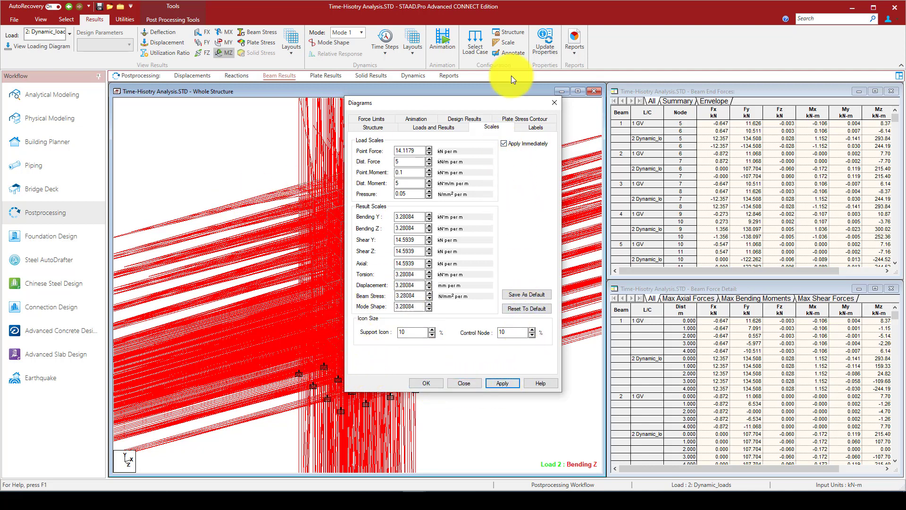
# - Set the Bending Y and Bending Z result scales to 2 kN·m per m and apply them
pyautogui.doubleClick(405, 150)
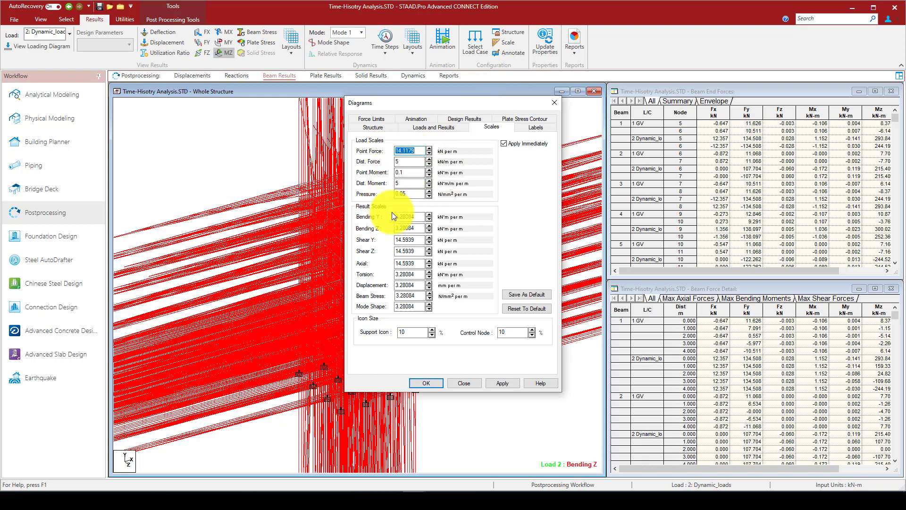
pyautogui.doubleClick(405, 216)
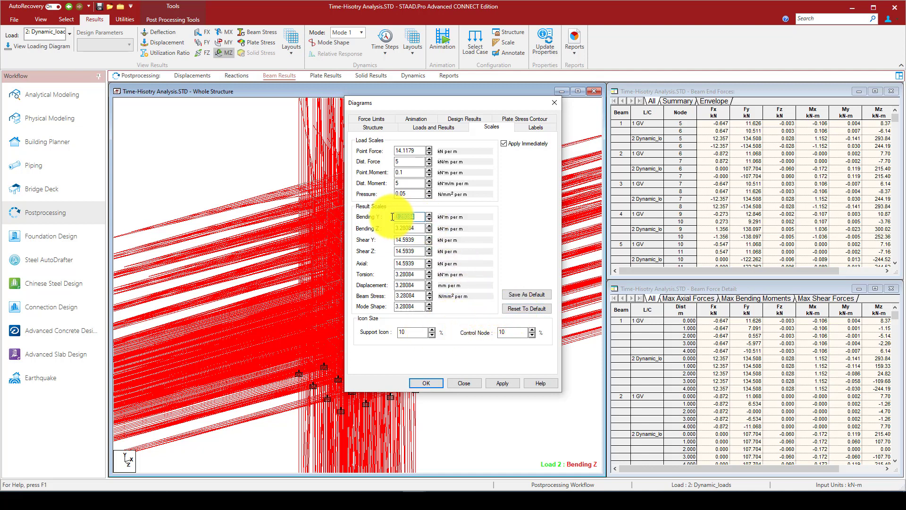
pyautogui.click(491, 381)
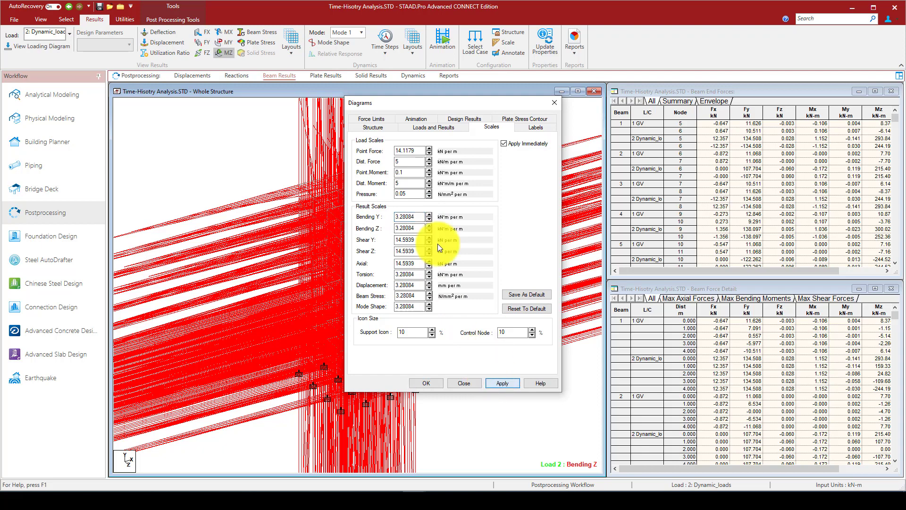
pyautogui.doubleClick(421, 216)
pyautogui.write('2')
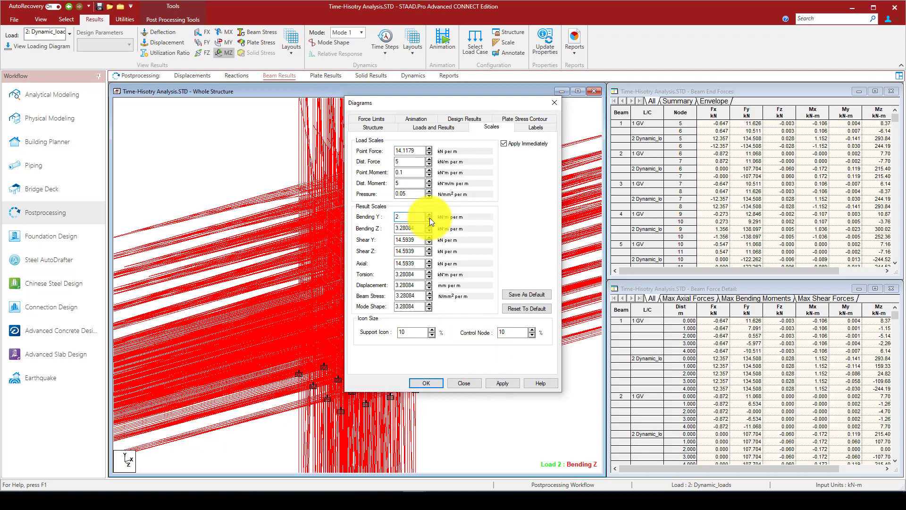
pyautogui.moveTo(409, 217); pyautogui.dragTo(396, 217)
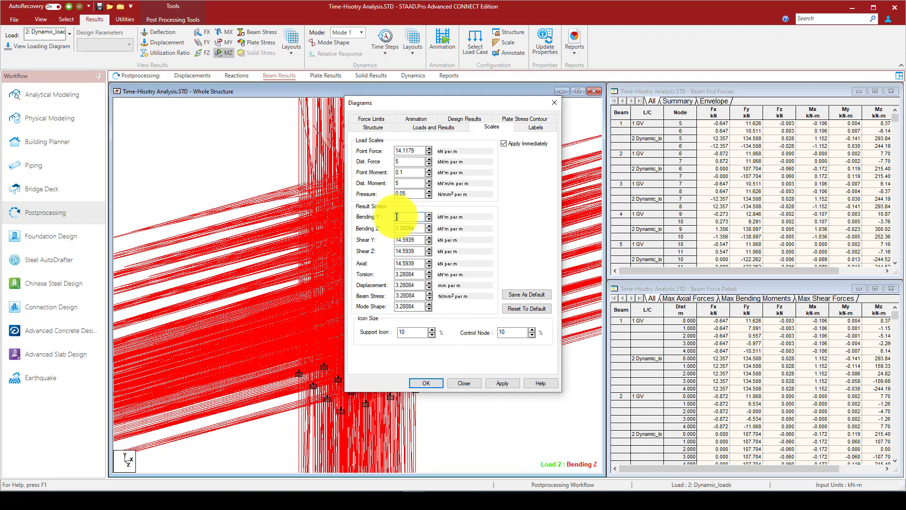
pyautogui.doubleClick(424, 229)
pyautogui.write('2')
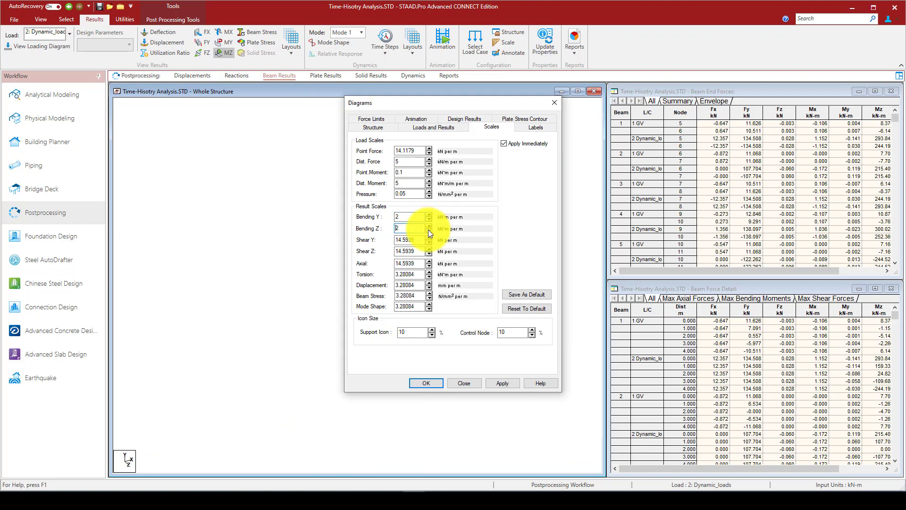
pyautogui.click(501, 383)
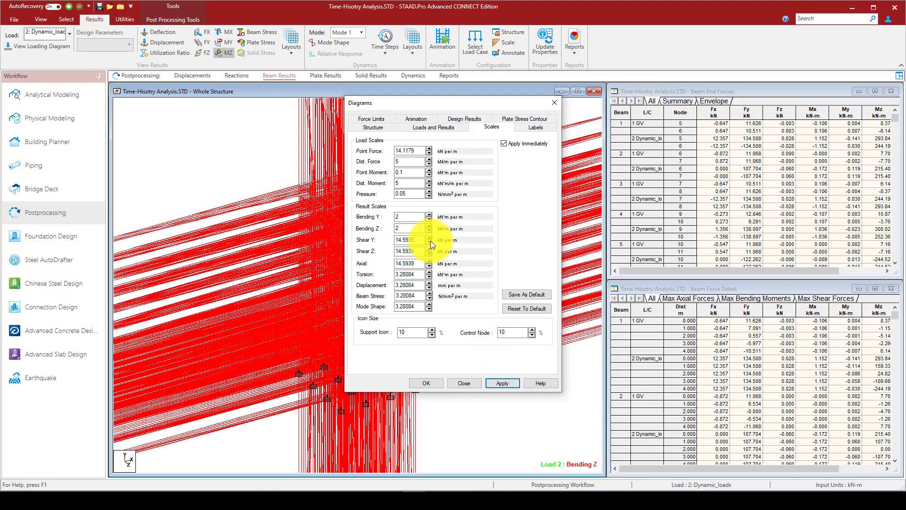
# - Set the Shear Y result scale to 30 kN per m, apply it and close the diagram settings
pyautogui.click(429, 243)
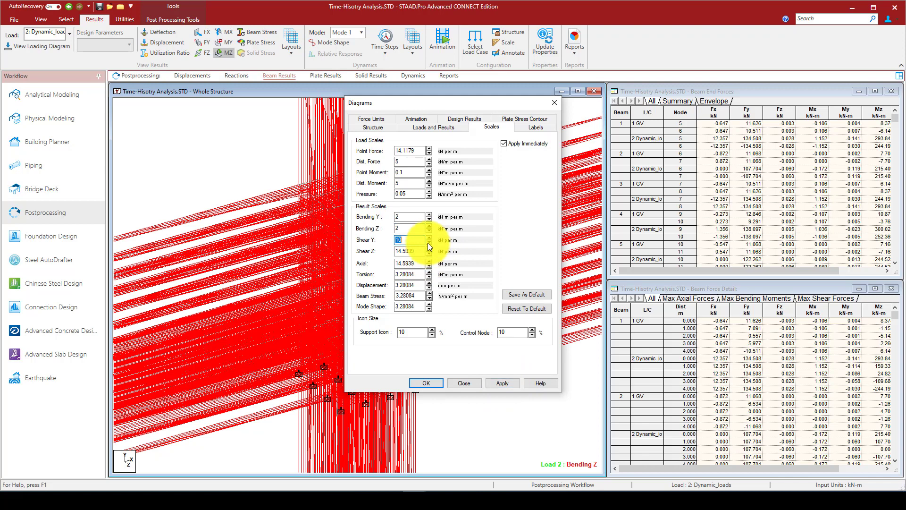
pyautogui.click(428, 242)
pyautogui.click(430, 238)
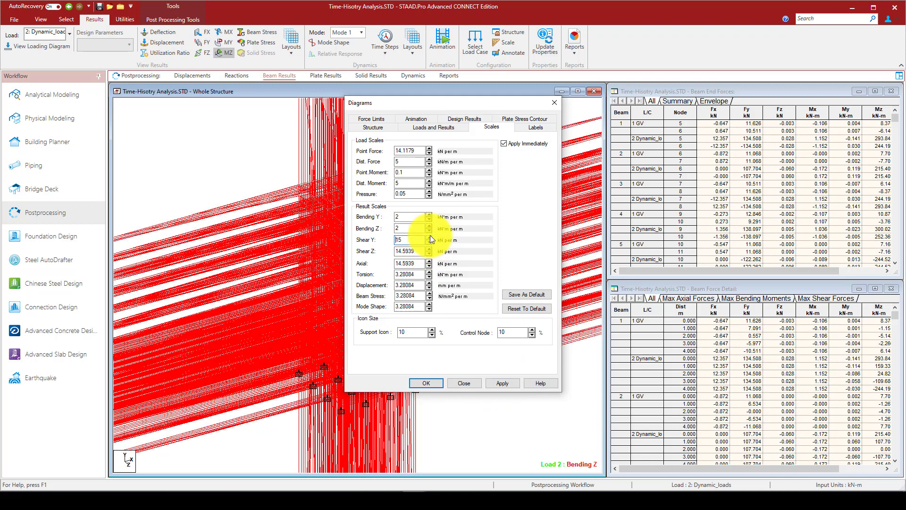
pyautogui.moveTo(398, 239); pyautogui.dragTo(424, 240)
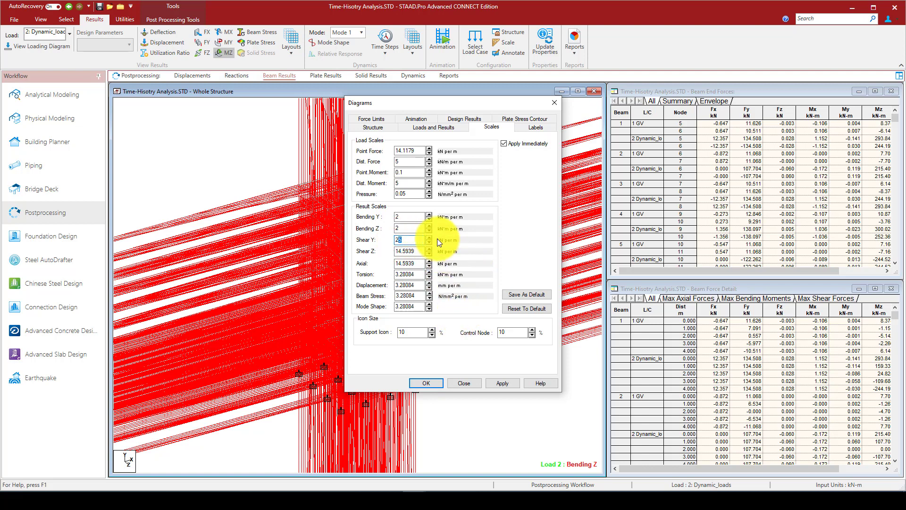
pyautogui.click(431, 237)
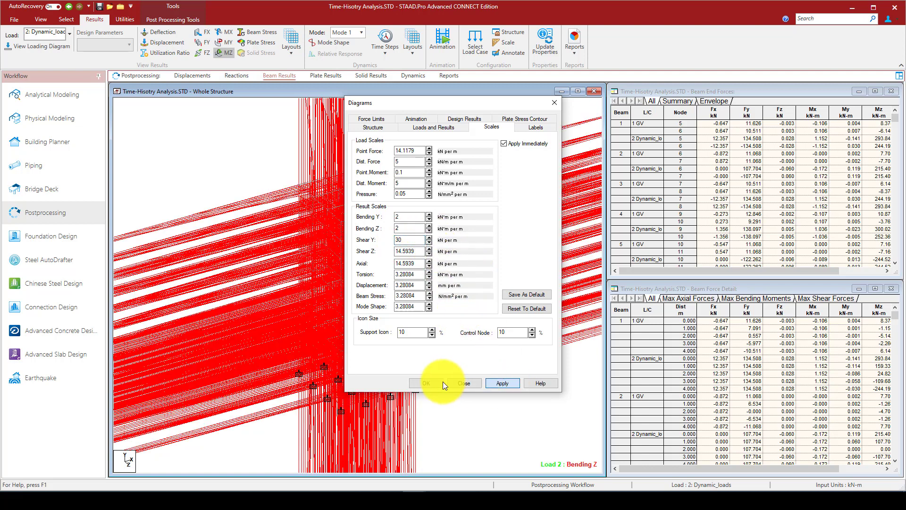
pyautogui.click(438, 382)
# - Hide the Bending Z moment diagram and view the Bending Y moment diagram for the dynamic load on the frame
pyautogui.scroll(-2, 430, 283)
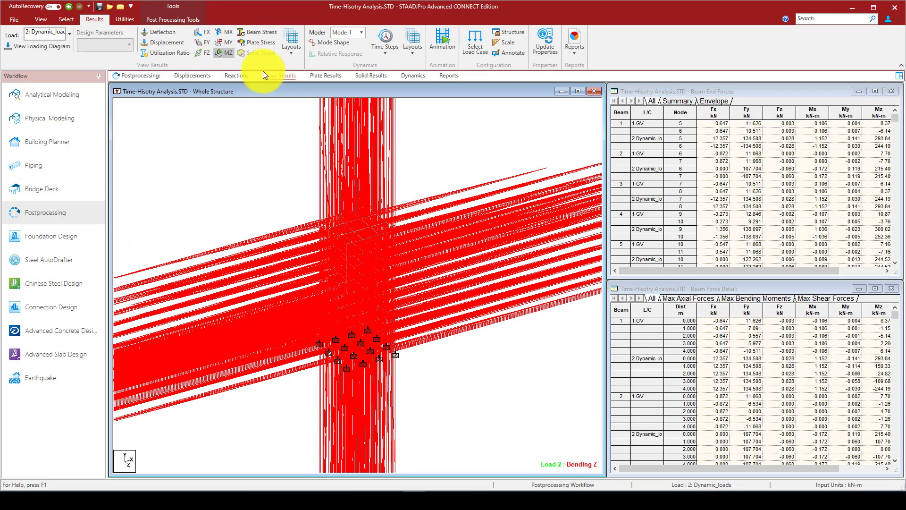
pyautogui.click(224, 52)
pyautogui.click(227, 42)
pyautogui.click(208, 41)
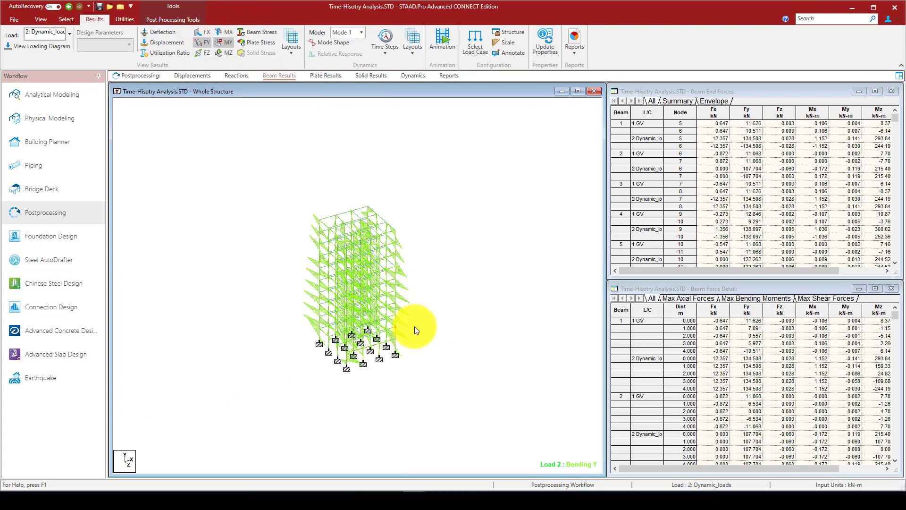
pyautogui.scroll(1, 358, 356)
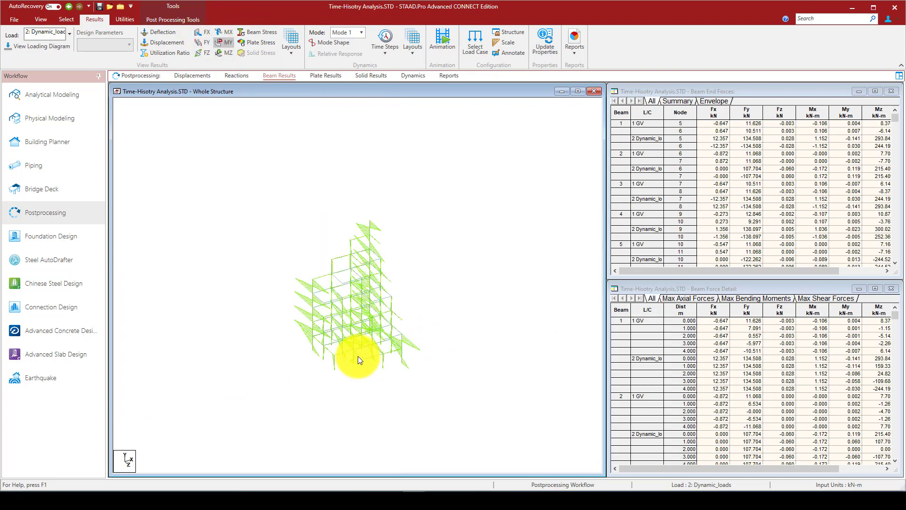
pyautogui.click(228, 53)
pyautogui.click(228, 53)
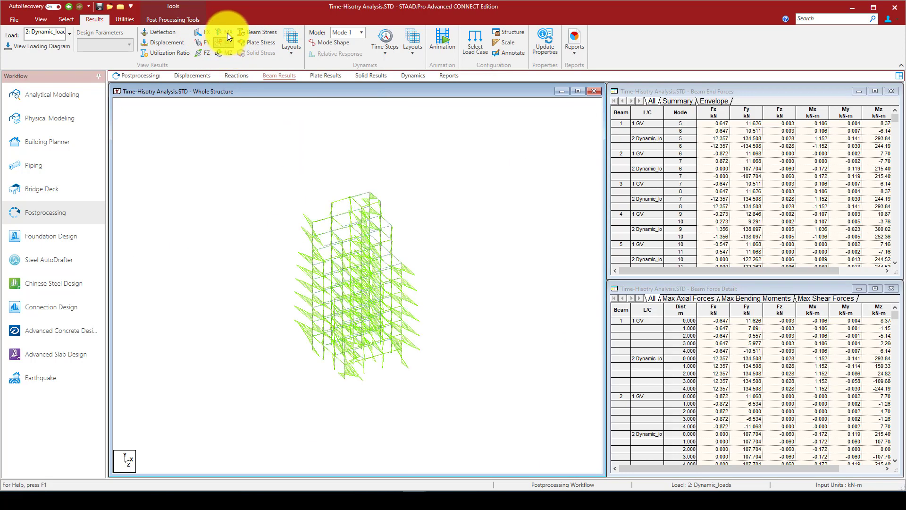
# - Display the torsion diagram, hide Bending Y, and view the axial force followed by the Shear Y and Shear Z diagrams
pyautogui.click(227, 31)
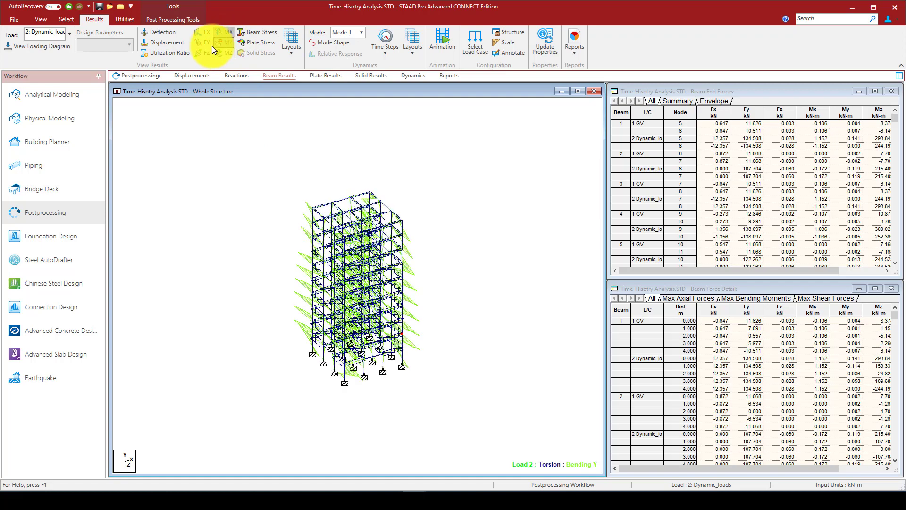
pyautogui.click(213, 45)
pyautogui.click(206, 30)
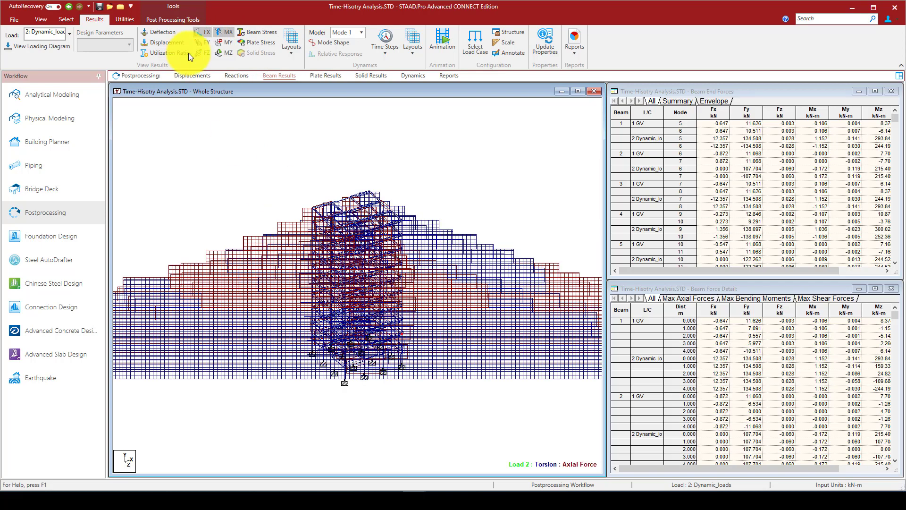
pyautogui.click(207, 32)
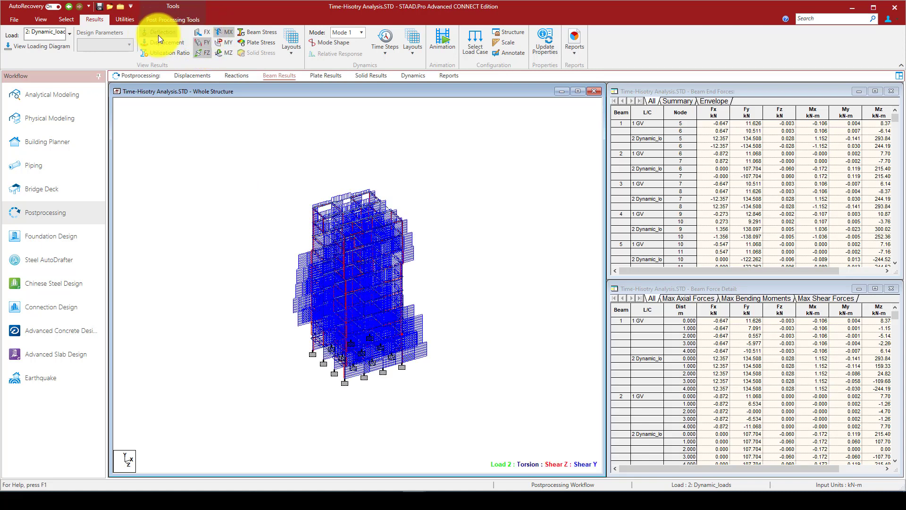
# - Turn on the deflected shape and hide Shear Y, keeping the torsion and Shear Z diagrams displayed
pyautogui.click(158, 34)
pyautogui.click(202, 42)
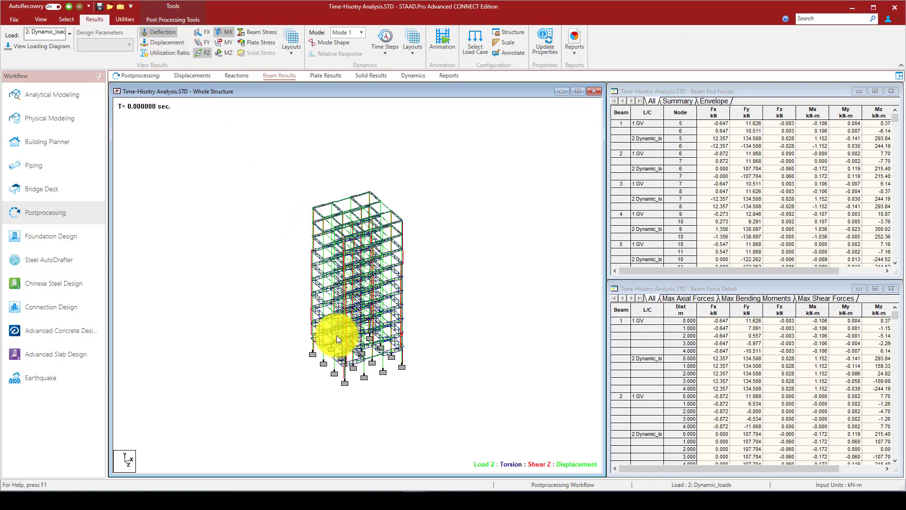
pyautogui.scroll(1, 335, 340)
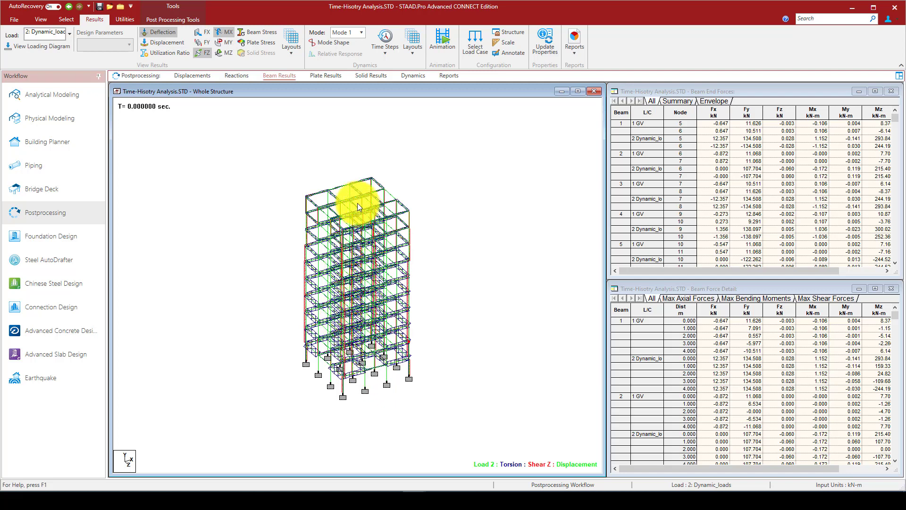
pyautogui.click(124, 20)
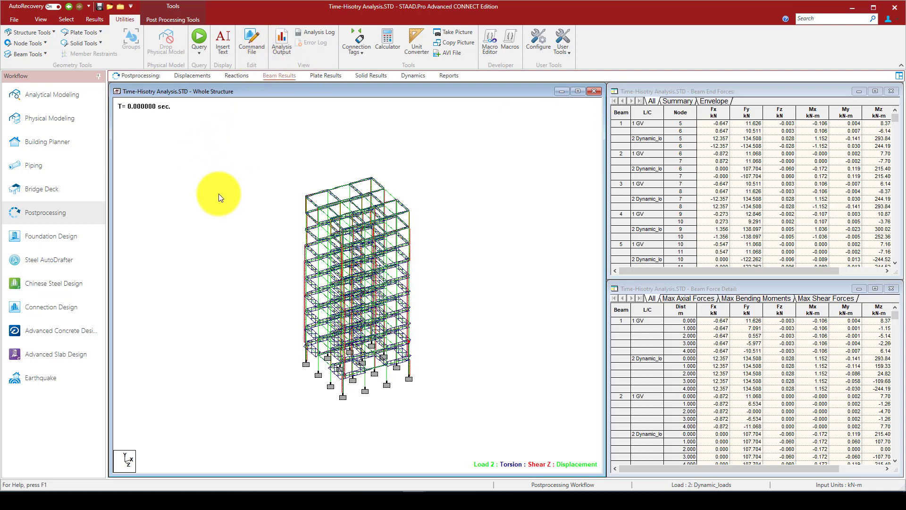
pyautogui.click(174, 20)
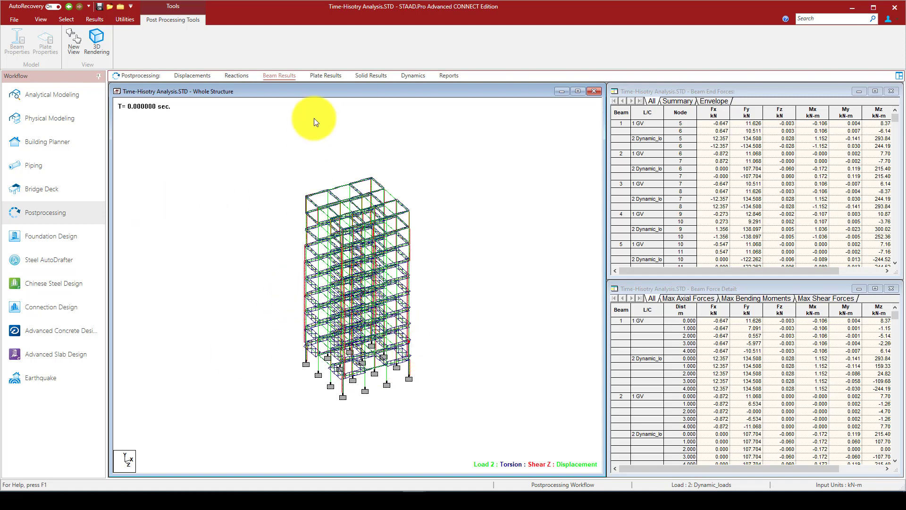
pyautogui.click(93, 19)
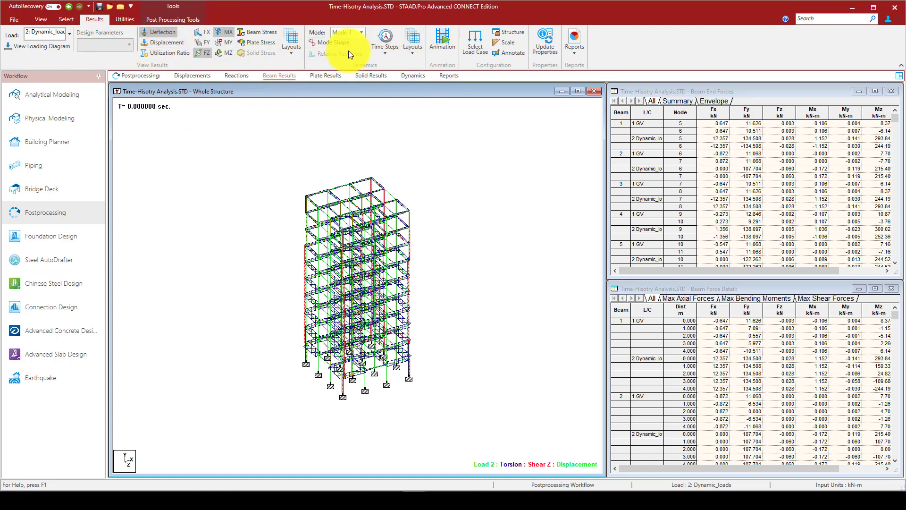
# - View the frame's deflected shape under the dynamic load at a time step of about 15.46 s
pyautogui.click(382, 52)
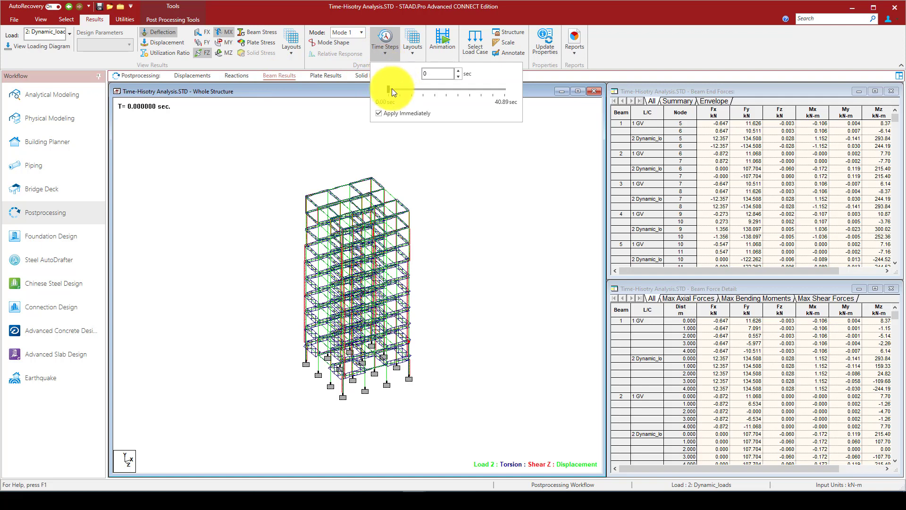
pyautogui.moveTo(392, 90); pyautogui.dragTo(432, 92)
pyautogui.click(440, 146)
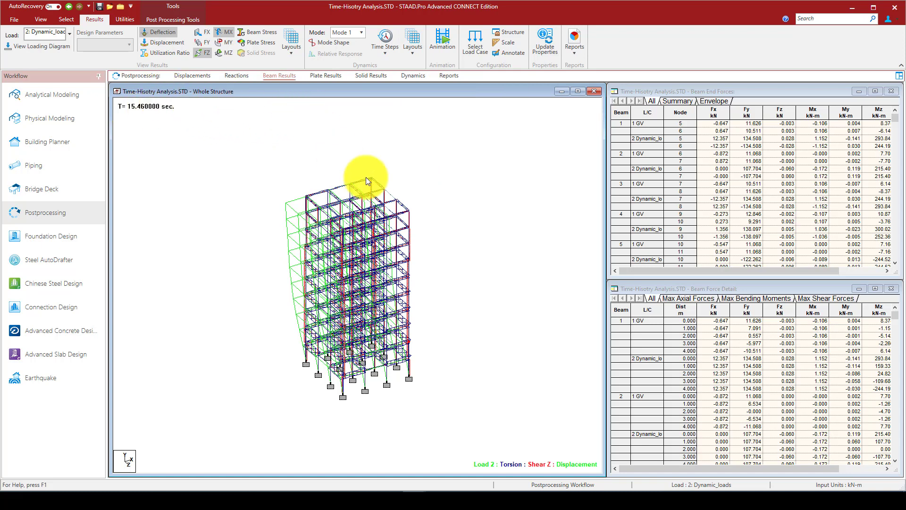
# - Animate the frame's deflection, keeping 10 extra frames and a target of 10 FPS
pyautogui.click(443, 45)
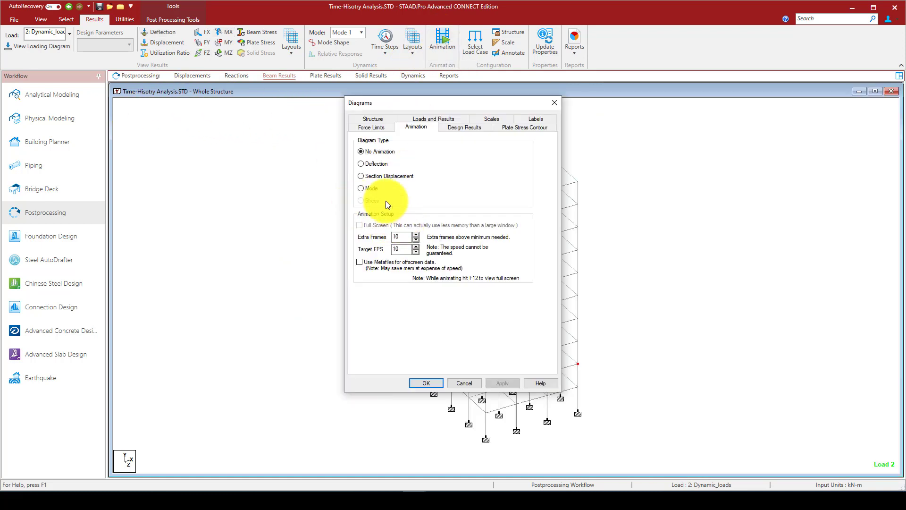
pyautogui.click(361, 163)
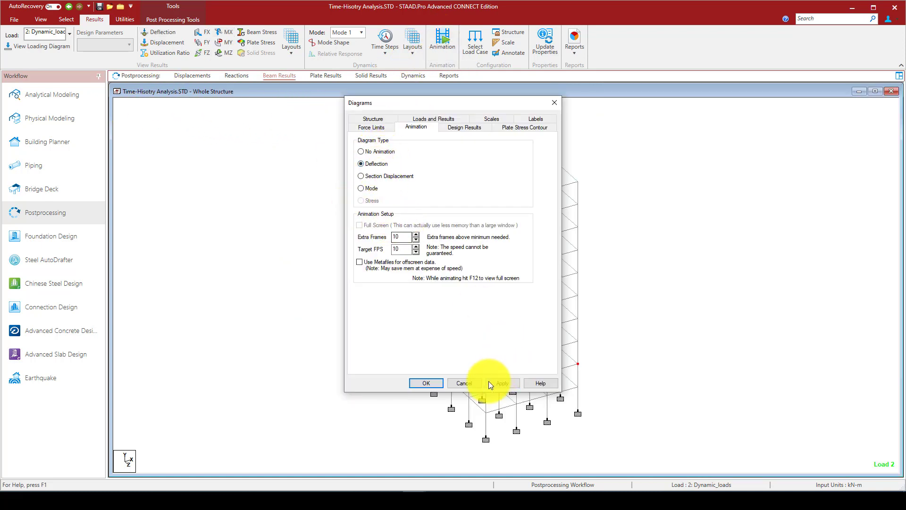
pyautogui.click(493, 380)
pyautogui.click(425, 382)
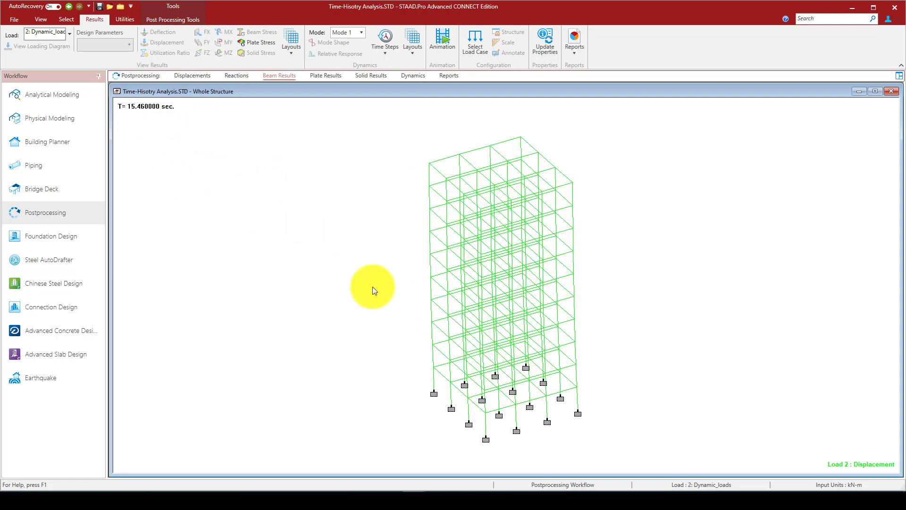
# - Move the animated deflection's time step to about 19.4 s and close the time setting
pyautogui.click(386, 47)
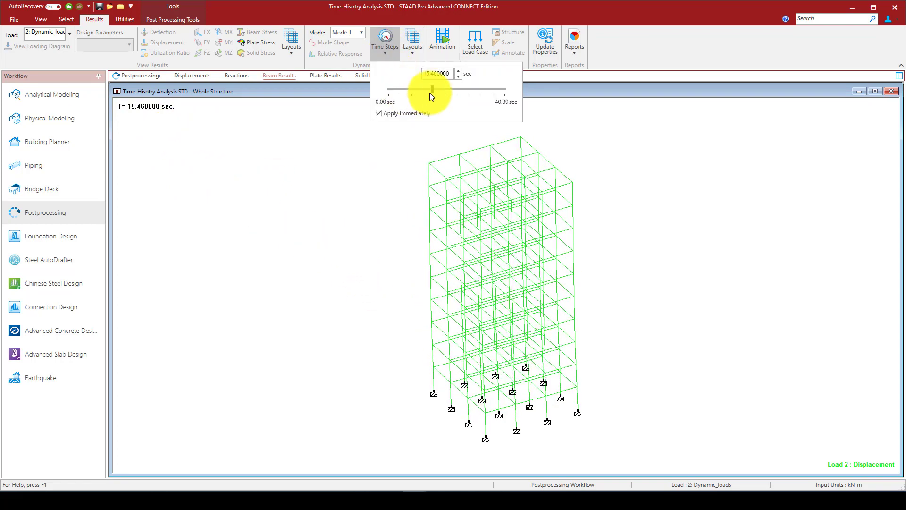
pyautogui.moveTo(433, 89); pyautogui.dragTo(444, 89)
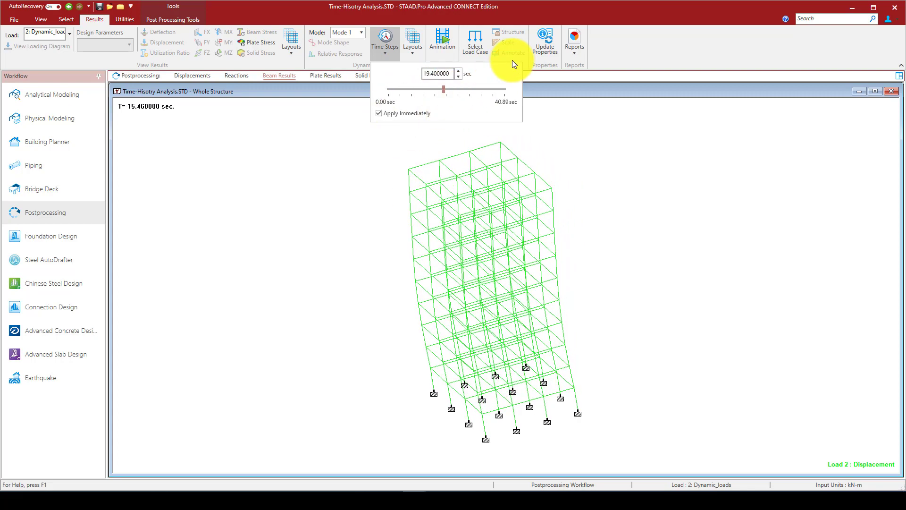
pyautogui.click(336, 88)
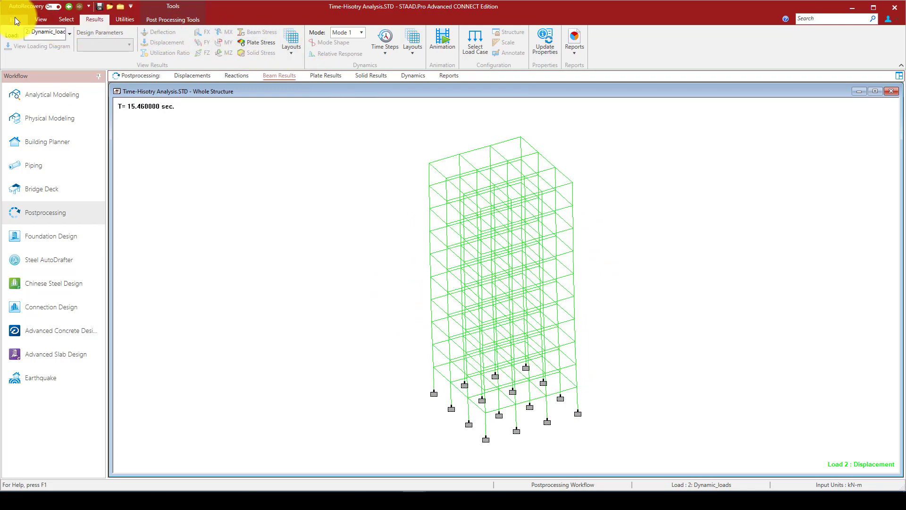
# - Return to the analytical model's load definitions and show the existing X ground motion item in the Dynamic_loads case
pyautogui.click(66, 95)
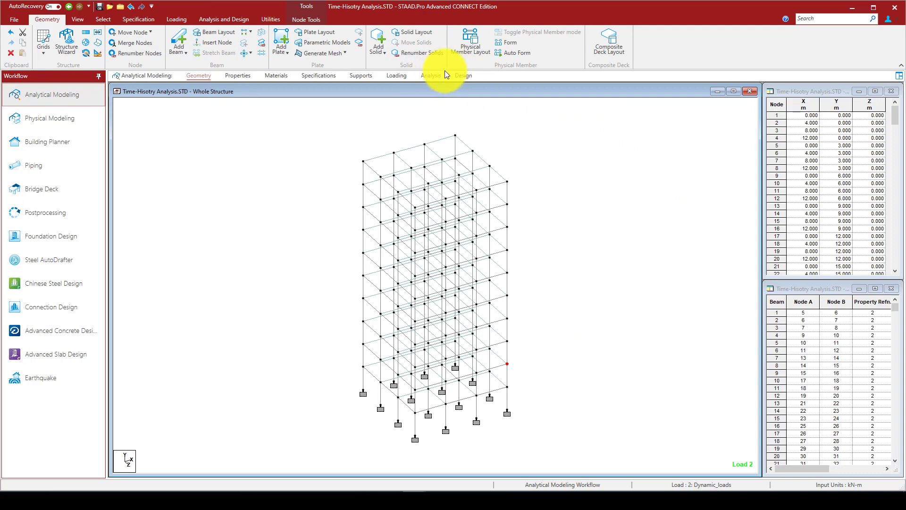
pyautogui.click(395, 77)
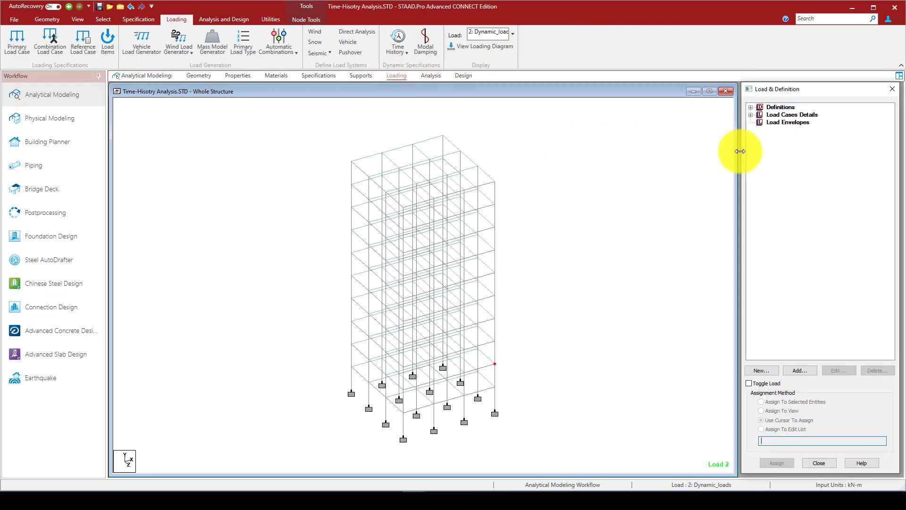
pyautogui.click(751, 115)
pyautogui.click(759, 129)
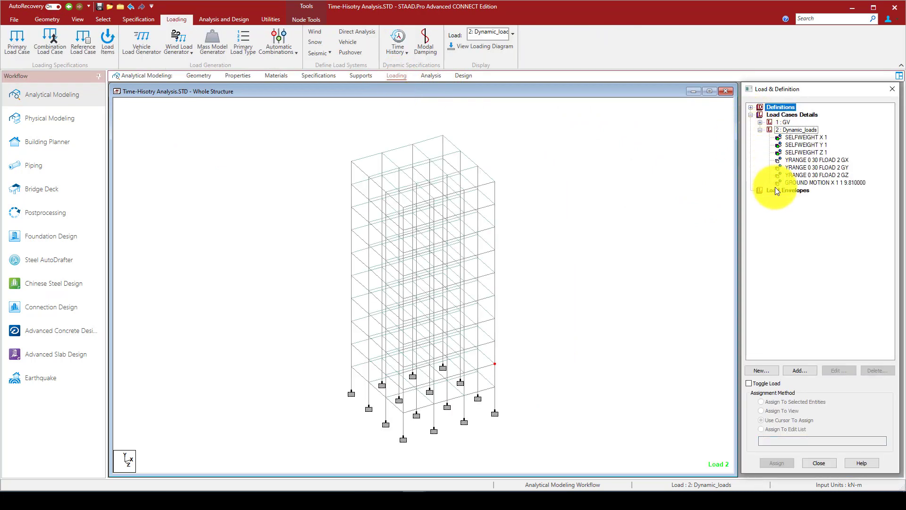
pyautogui.click(801, 183)
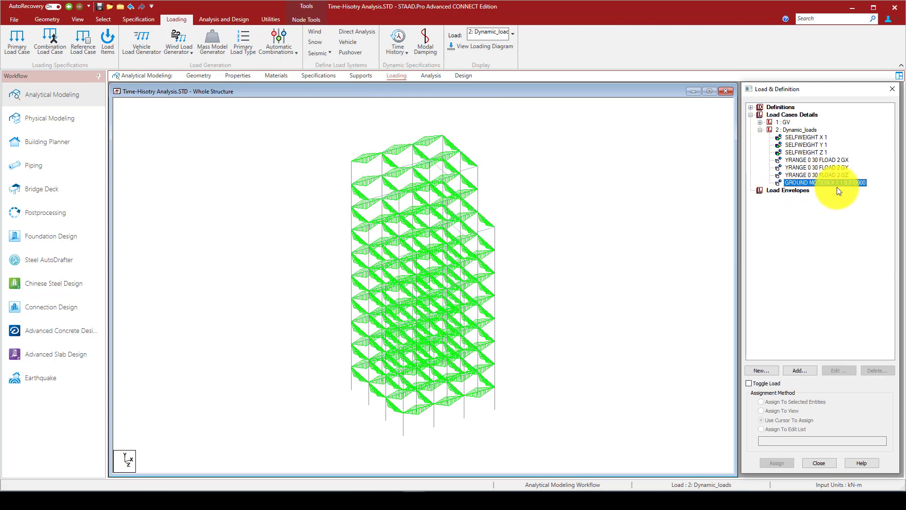
# - Start a new time history ground motion item for Dynamic_loads with arrival time 1, type 1 Accel. and direction Z
pyautogui.click(784, 129)
pyautogui.click(794, 370)
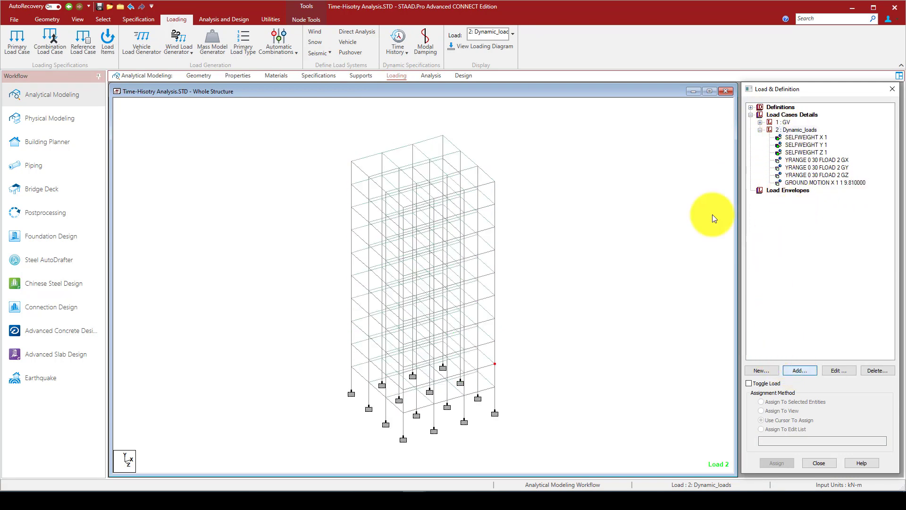
pyautogui.moveTo(511, 128); pyautogui.dragTo(475, 121)
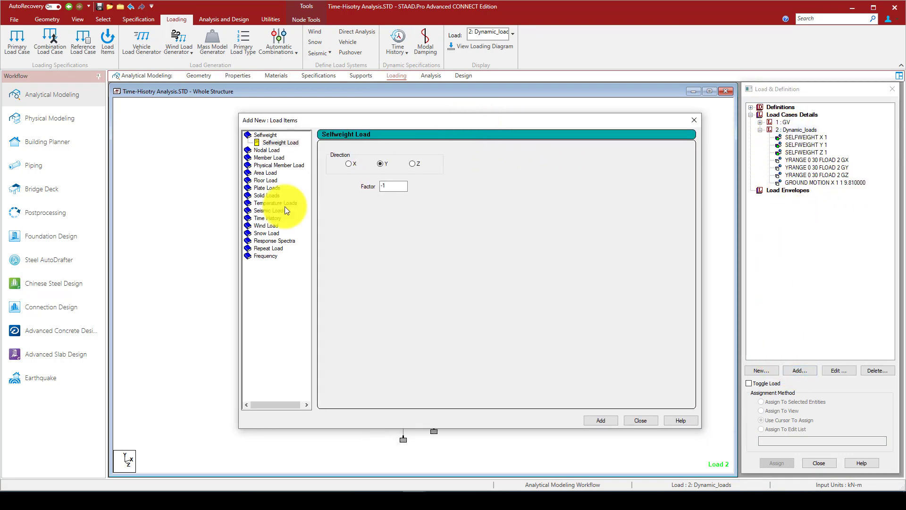
pyautogui.click(267, 210)
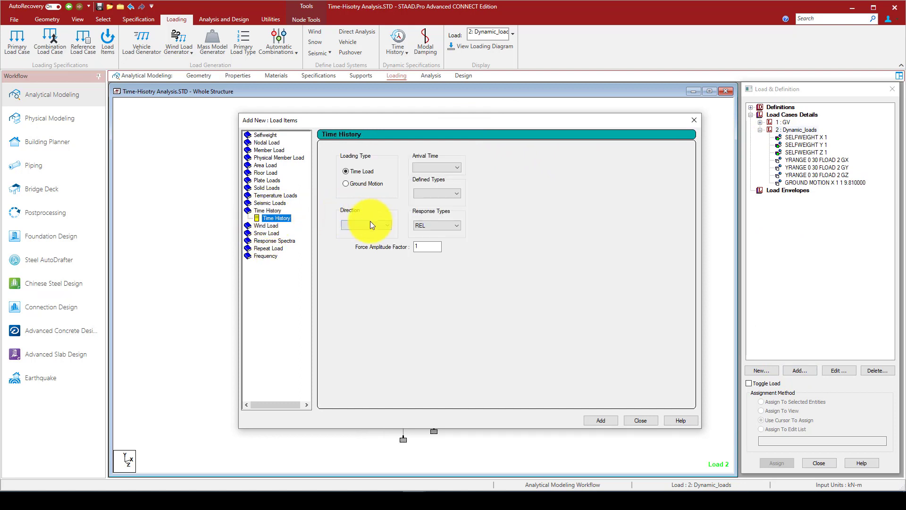
pyautogui.click(365, 183)
pyautogui.click(427, 167)
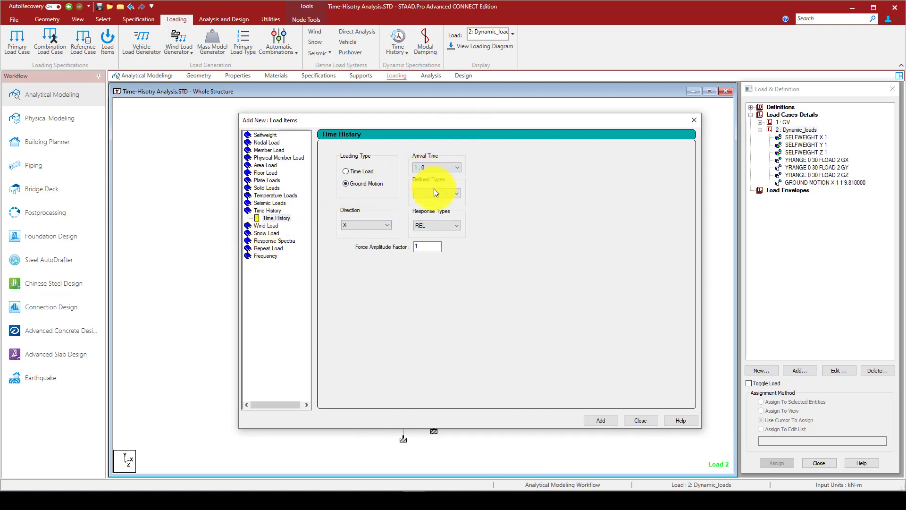
pyautogui.click(432, 202)
pyautogui.click(372, 226)
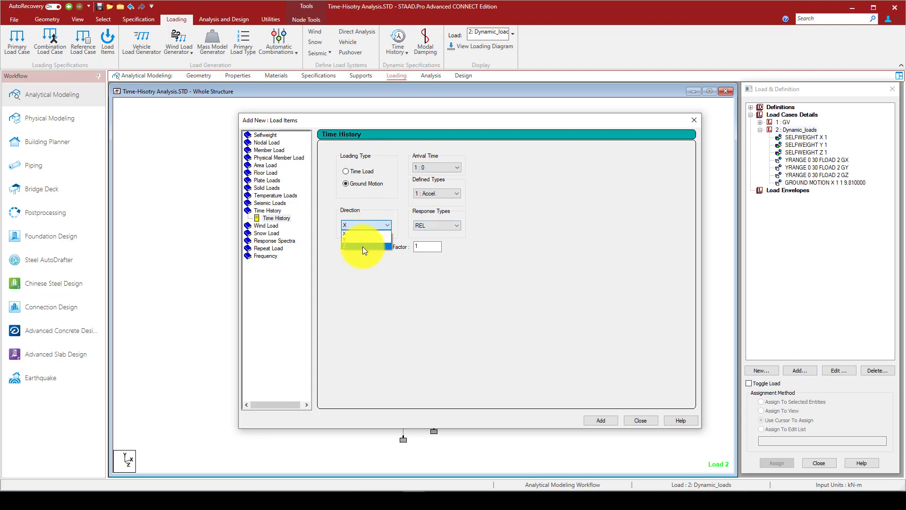
pyautogui.click(362, 246)
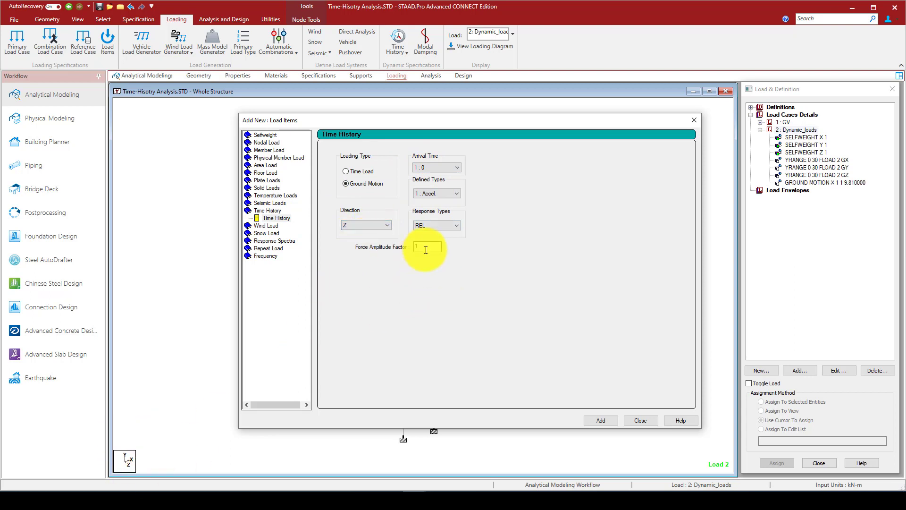
# - Give the Z ground motion a force amplitude factor of 9.81 and add it, deleting the old result files
pyautogui.moveTo(426, 249); pyautogui.dragTo(411, 247)
pyautogui.write('9')
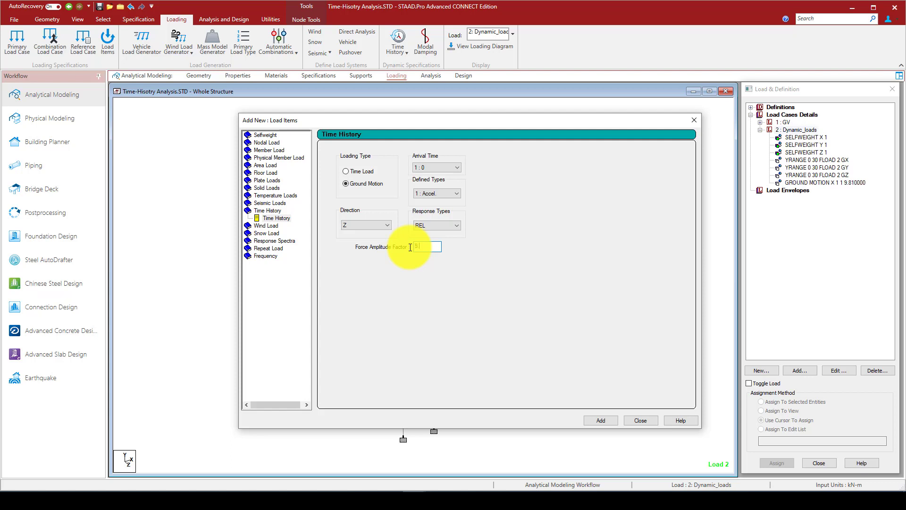
pyautogui.write('.18')
pyautogui.press('BackSpace')
pyautogui.press('BackSpace')
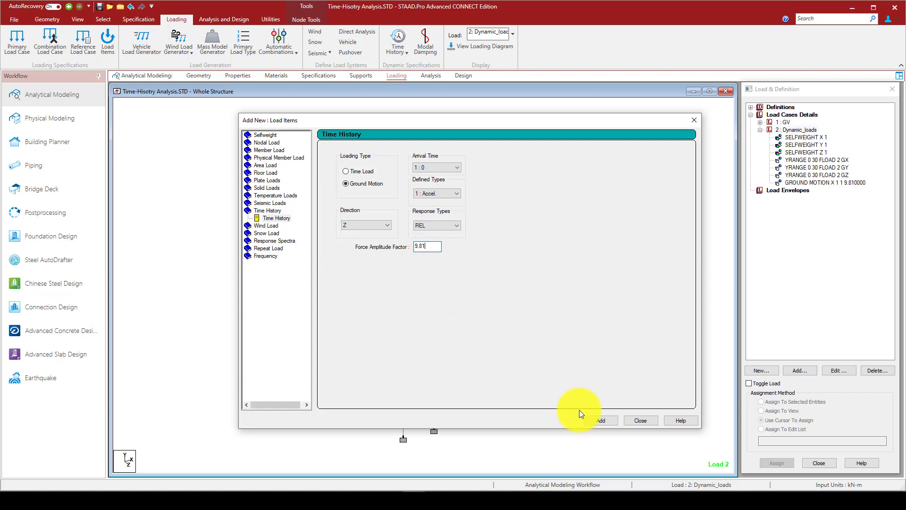
pyautogui.click(600, 420)
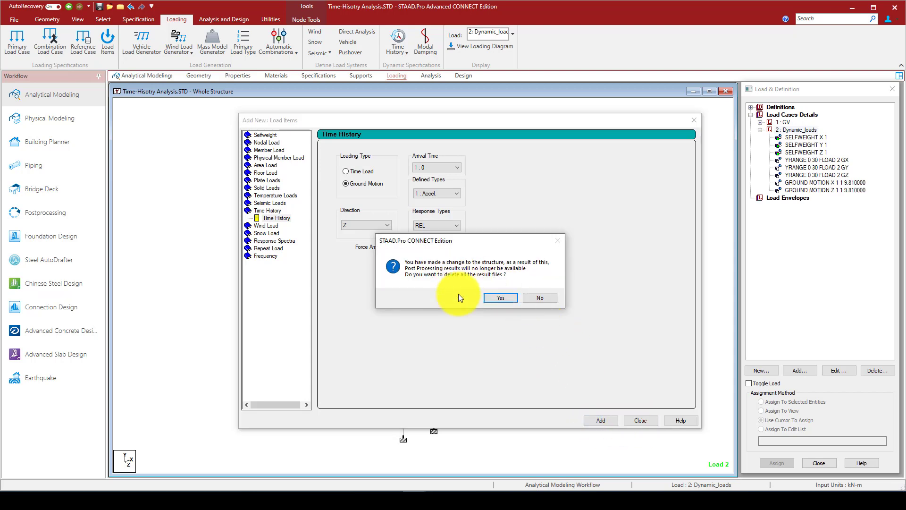
pyautogui.click(500, 297)
pyautogui.click(641, 423)
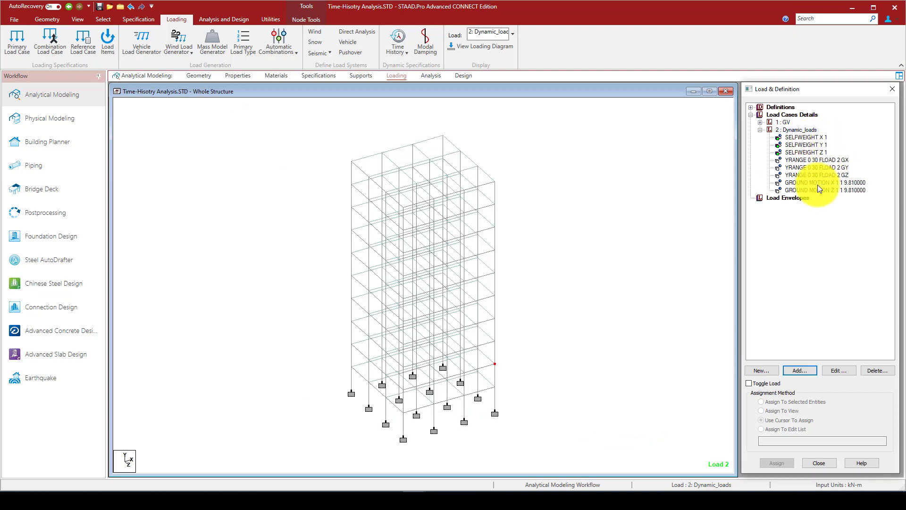
pyautogui.click(818, 189)
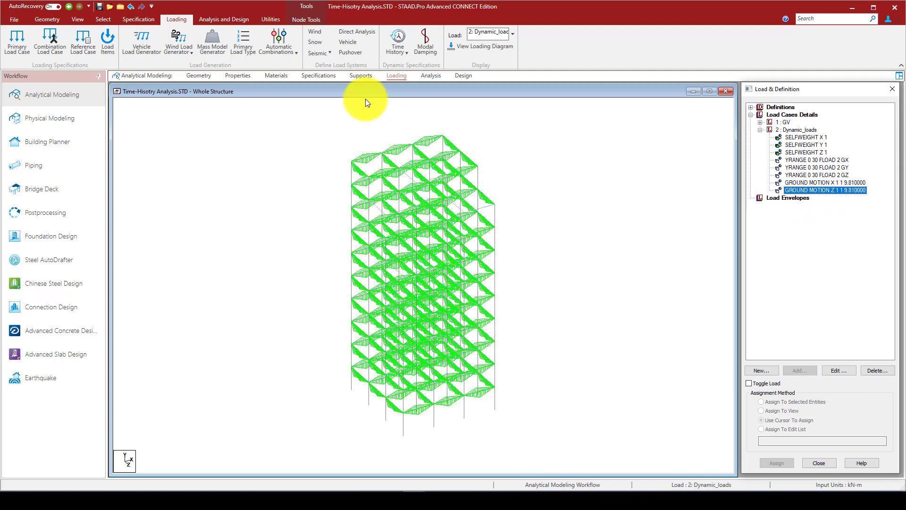
# - Save the modified structure, rerun the analysis and open the postprocessing results for the GV and Dynamic_loads cases
pyautogui.click(223, 19)
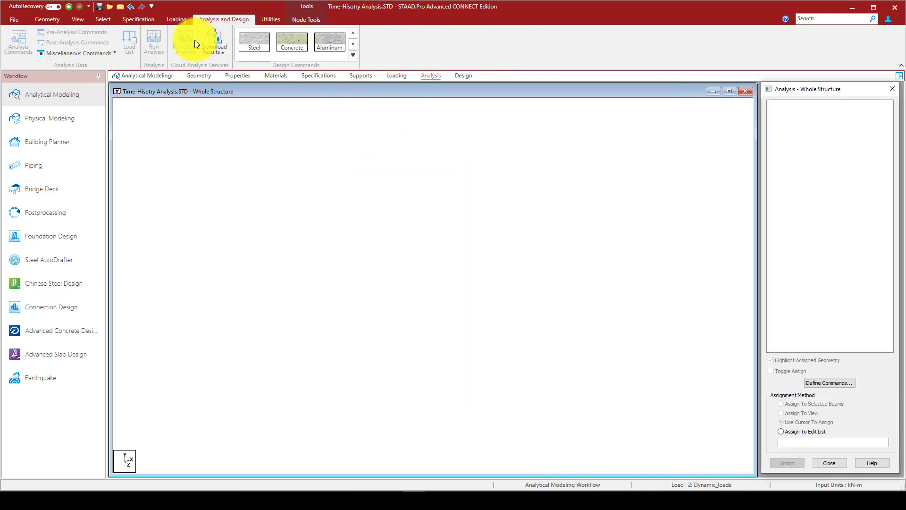
pyautogui.click(152, 43)
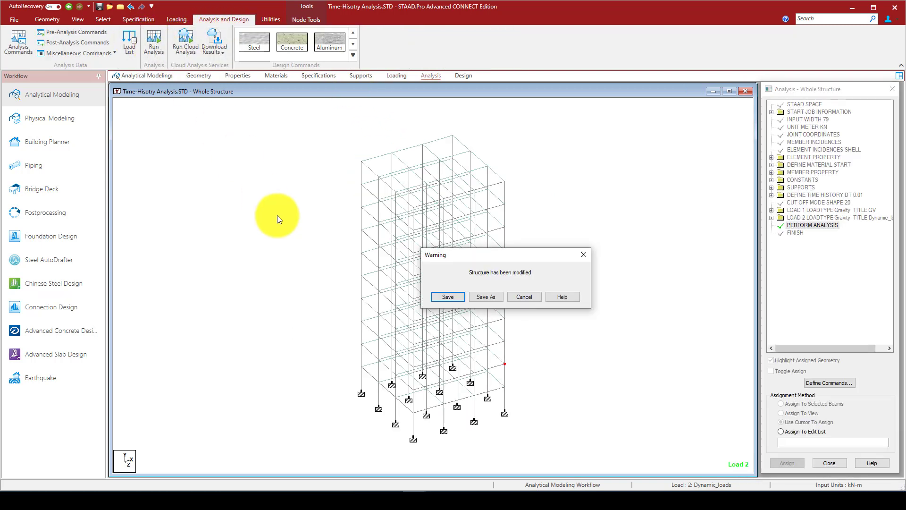
pyautogui.click(448, 297)
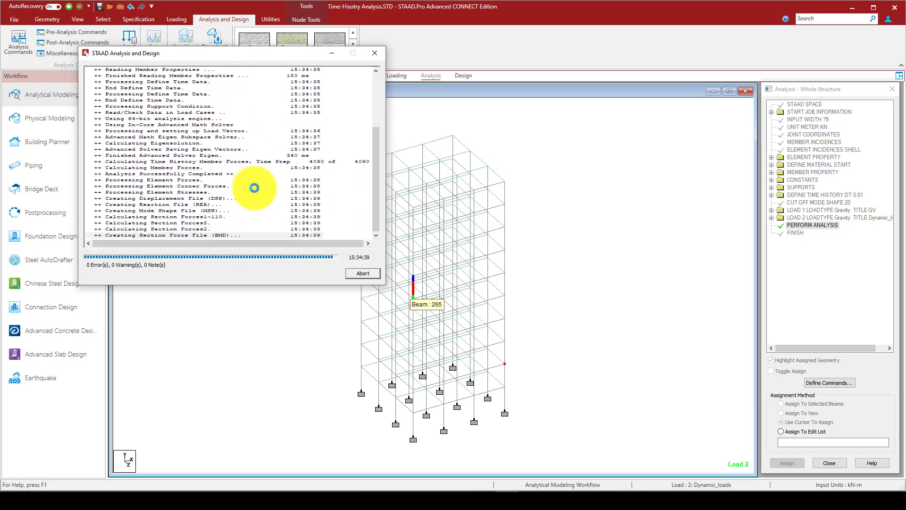
pyautogui.click(149, 265)
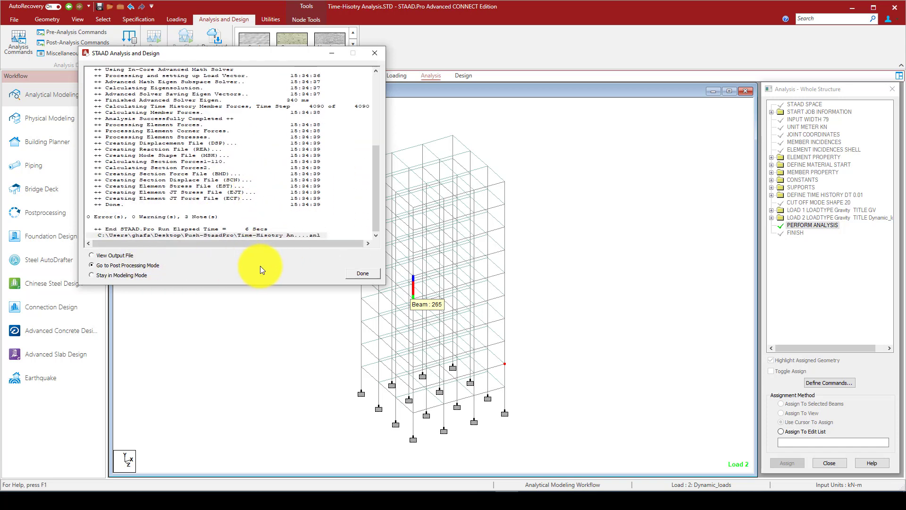
pyautogui.click(350, 273)
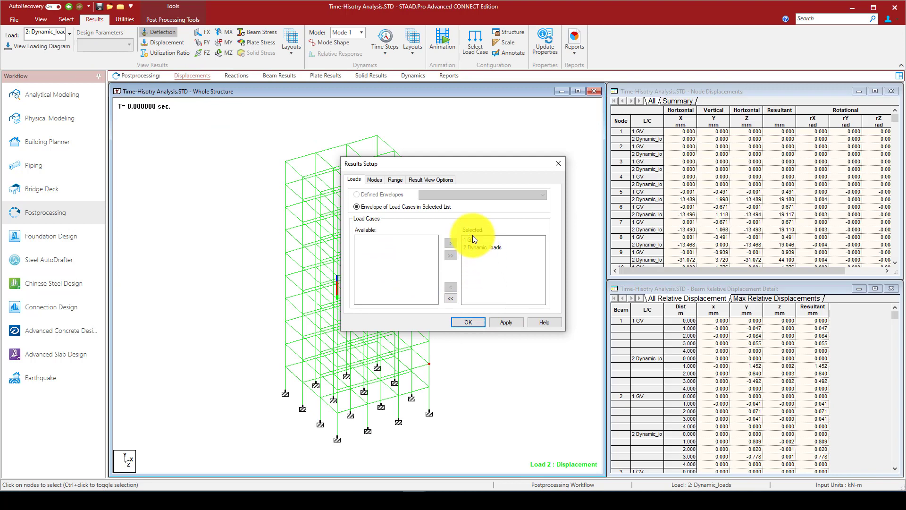
pyautogui.click(468, 321)
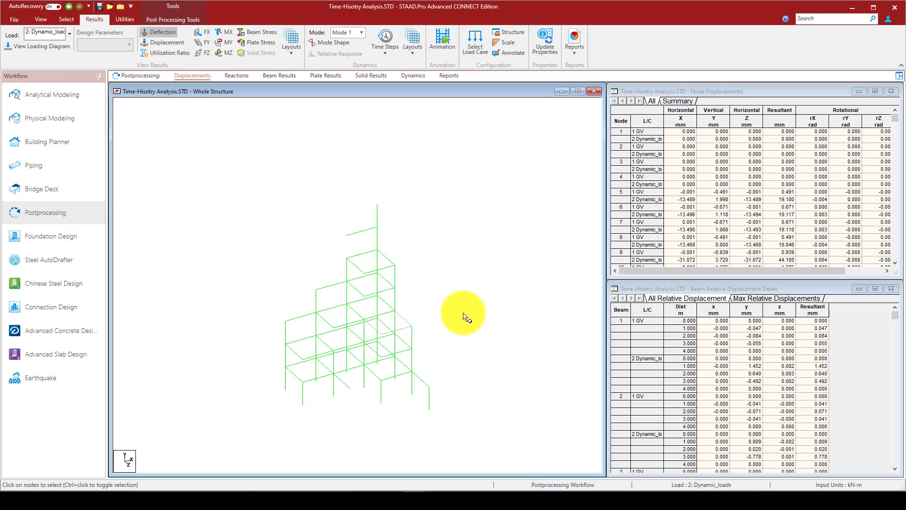
# - View the frame's deflected shape under the two-directional ground motion at about 13.92 s
pyautogui.click(390, 55)
pyautogui.click(406, 89)
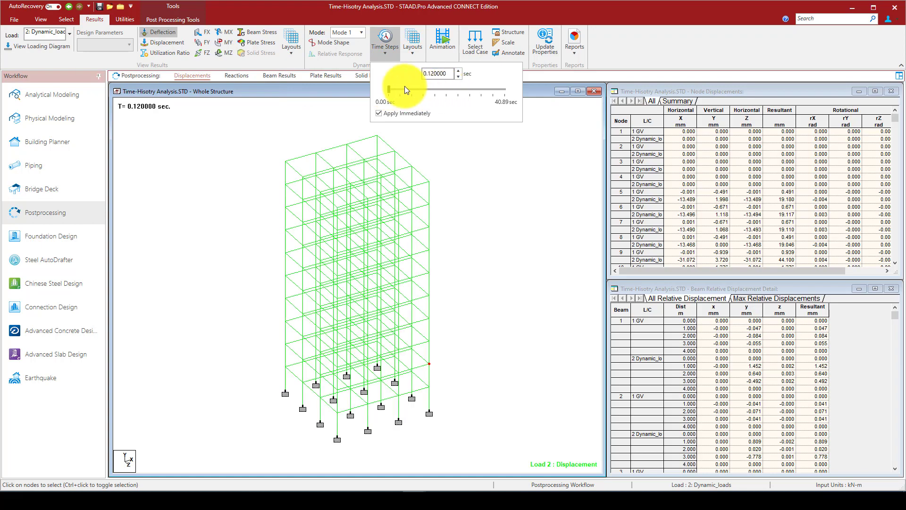
pyautogui.moveTo(392, 90); pyautogui.dragTo(426, 92)
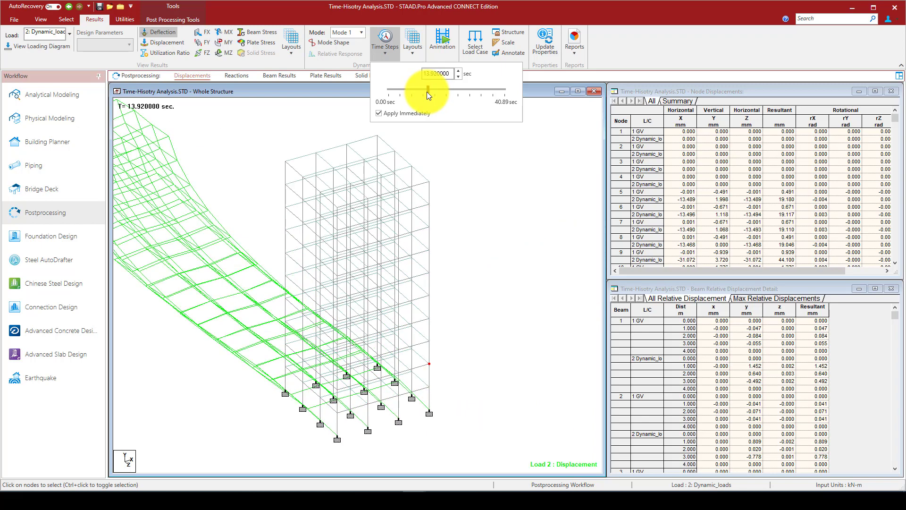
pyautogui.click(449, 174)
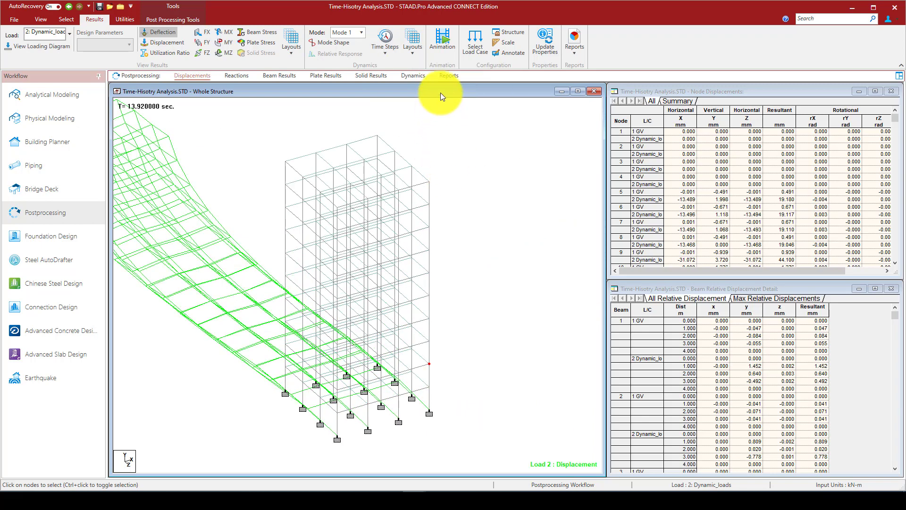
# - Move the deflected shape's time step back to about 11.76 s
pyautogui.click(418, 54)
pyautogui.click(386, 55)
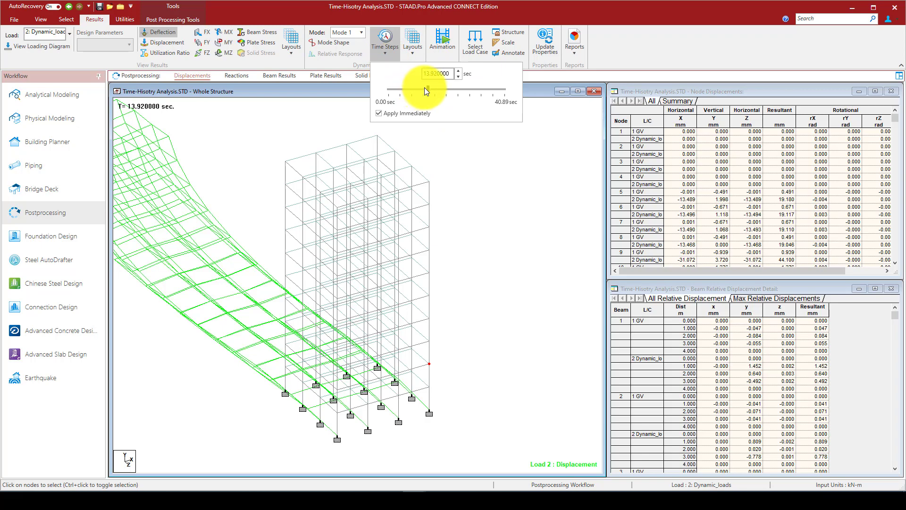
pyautogui.moveTo(424, 88); pyautogui.dragTo(422, 90)
pyautogui.click(532, 182)
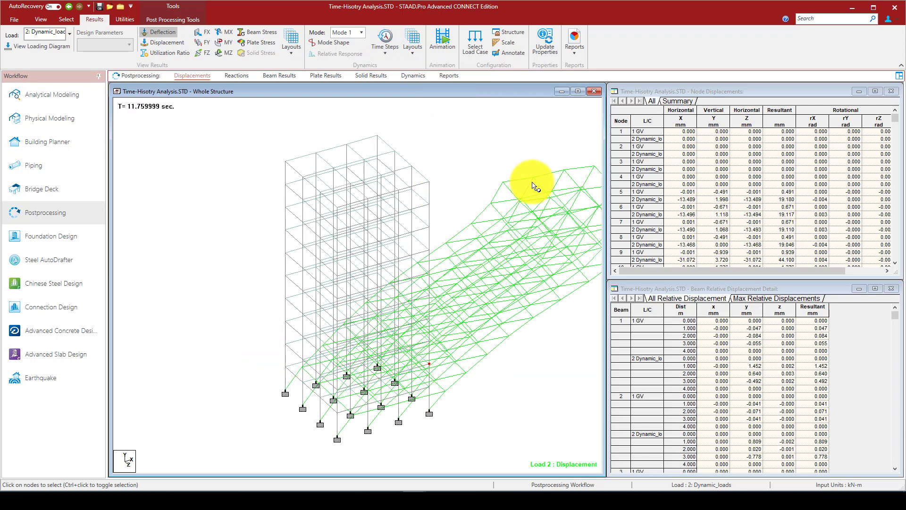
# - Show the time-displacement graphs for node 5, followed by those for the roof corner node 176
pyautogui.click(646, 199)
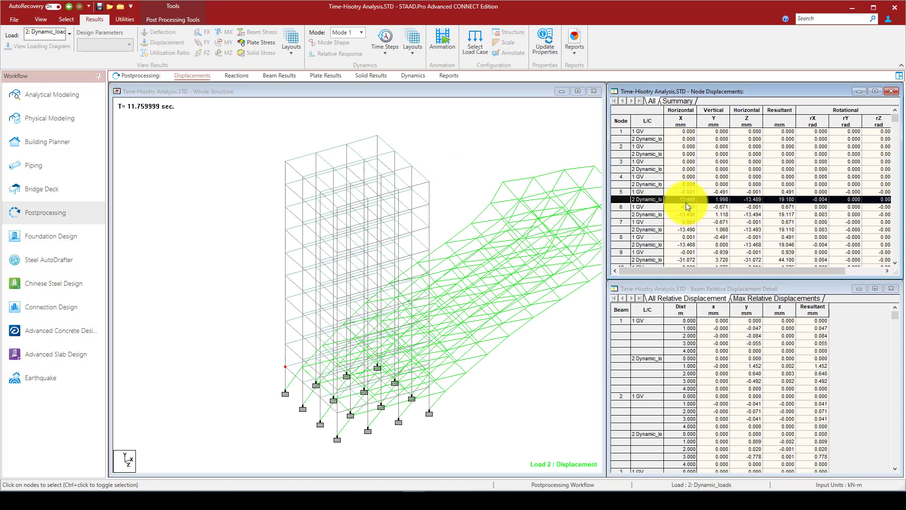
pyautogui.click(412, 43)
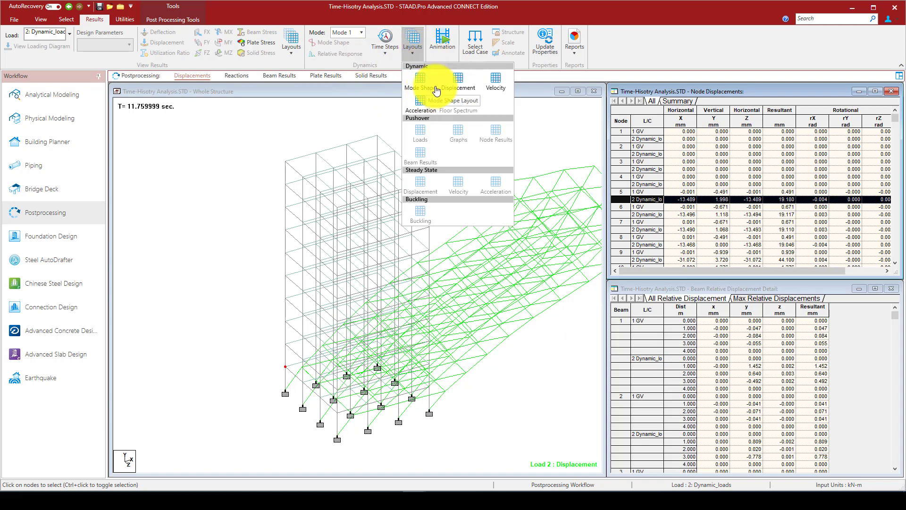
pyautogui.click(460, 83)
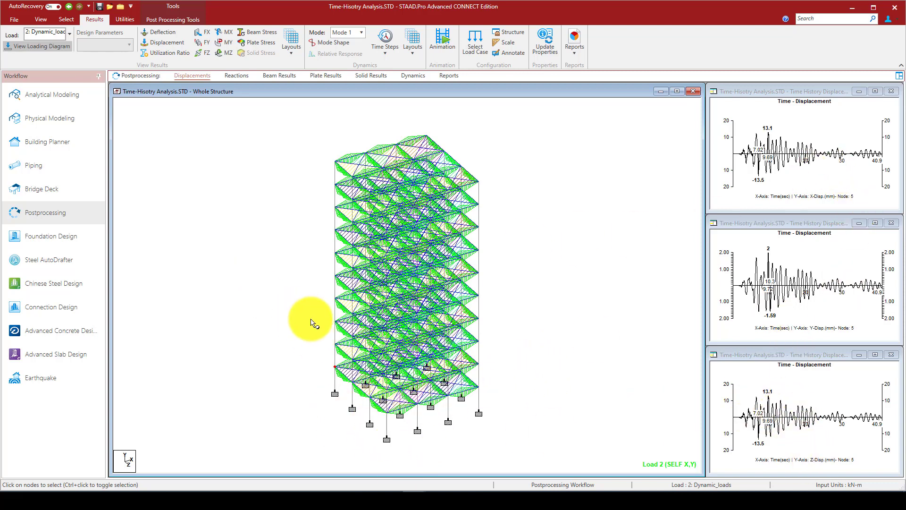
pyautogui.click(478, 182)
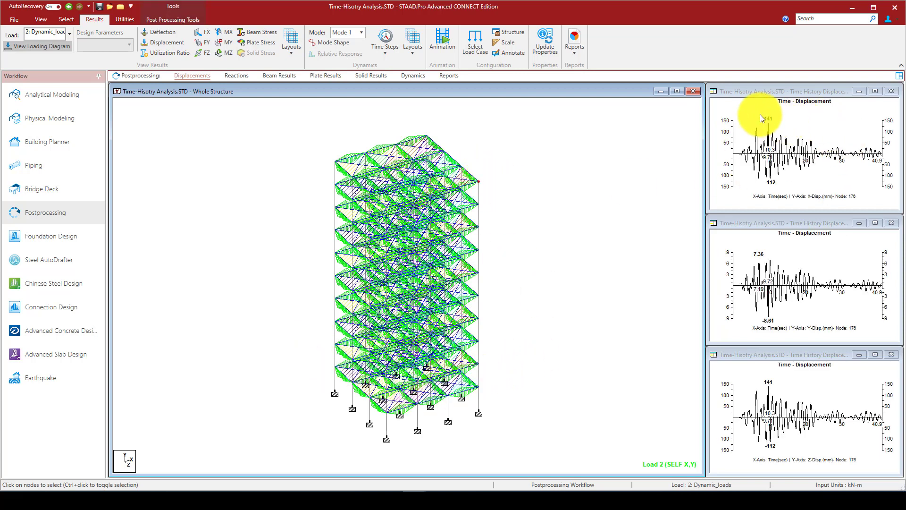